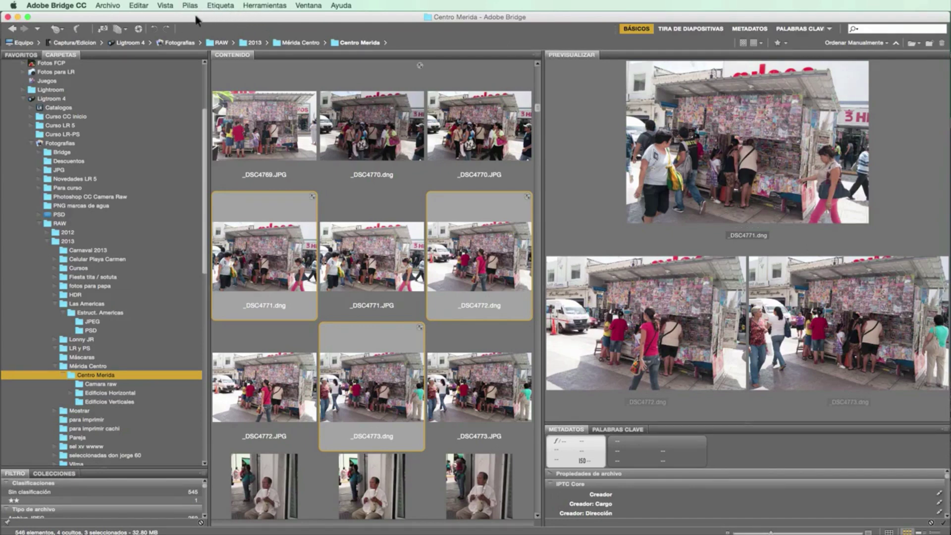
Glance at the Photoshop tools menu, then deselect _DSC4772, _DSC4771 and _DSC4773.dng.
{"action": "left_click", "coordinate": [259, 6]}
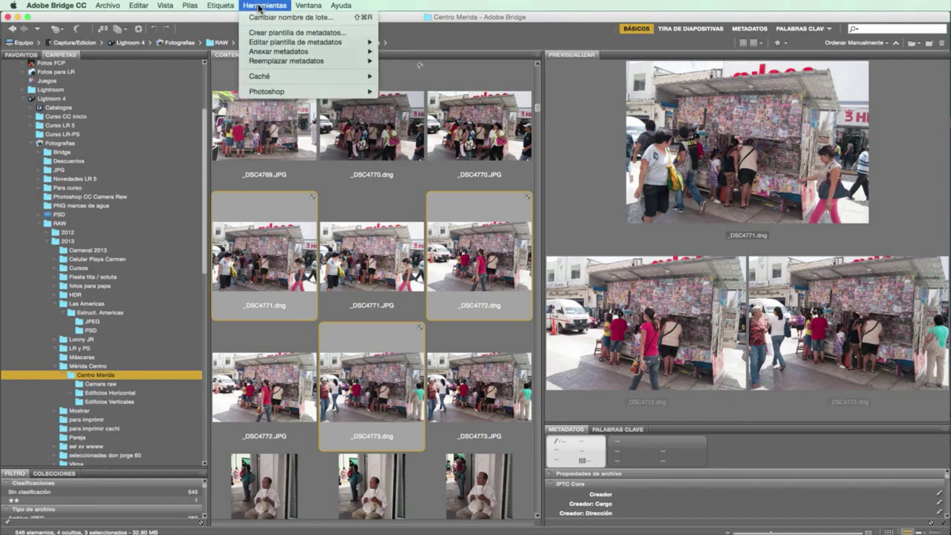
{"action": "mouse_move", "coordinate": [274, 91]}
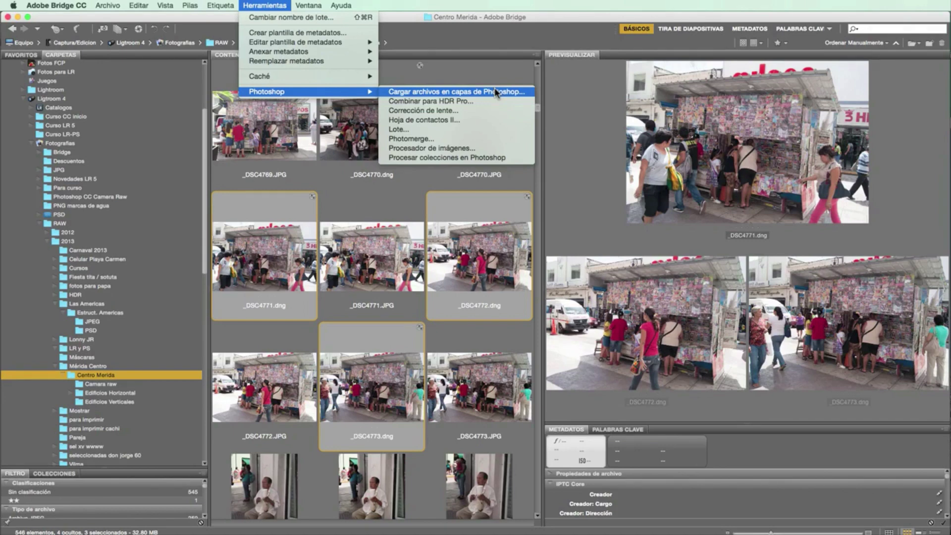
{"action": "left_click", "coordinate": [444, 18]}
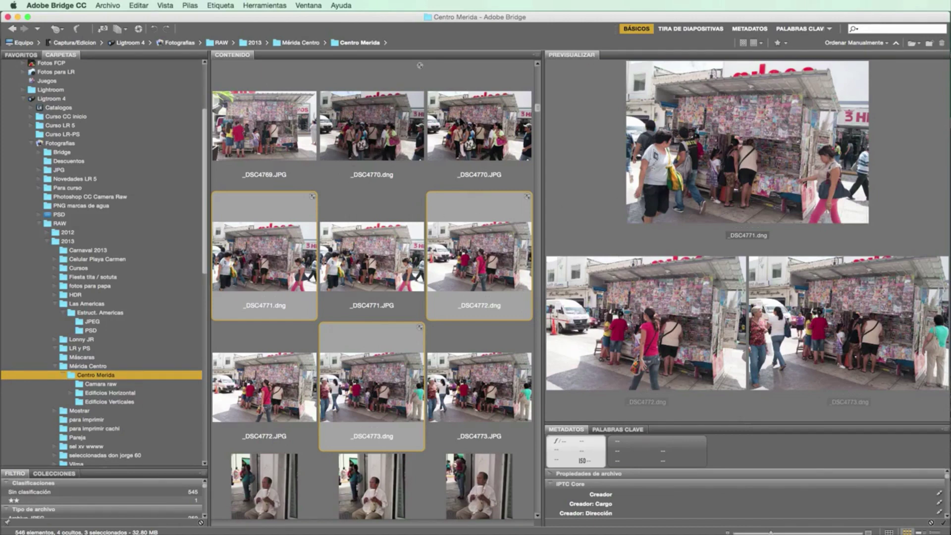
{"action": "left_click", "coordinate": [476, 241], "text": "super"}
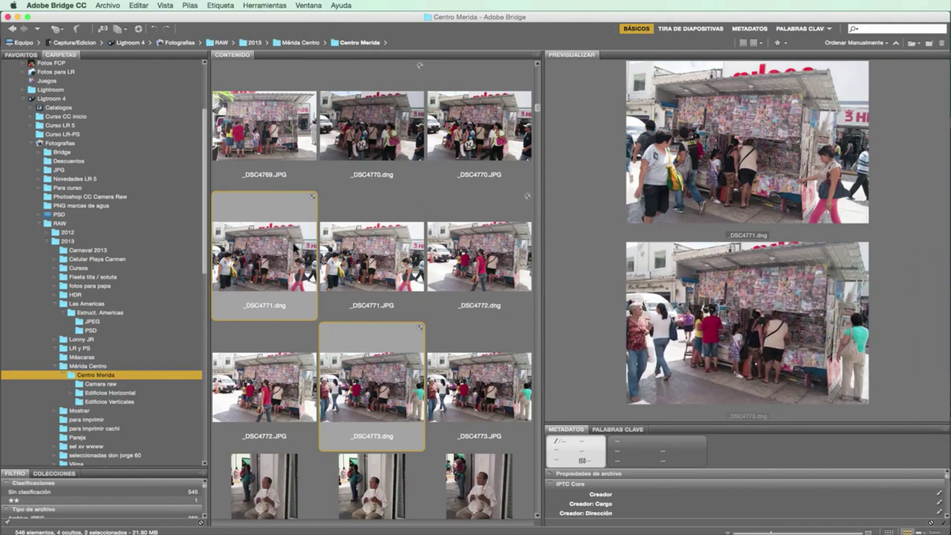
{"action": "left_click", "coordinate": [294, 245], "text": "super"}
{"action": "left_click", "coordinate": [358, 369], "text": "super"}
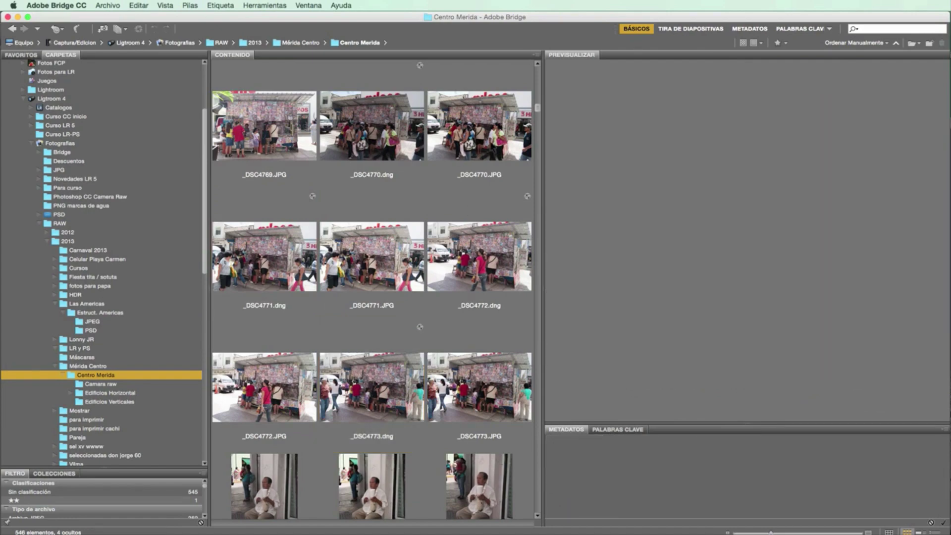
Select _DSC4767.dng, _DSC4767.JPG and _DSC4766.JPG and bring up their Abrir con choices.
{"action": "scroll", "coordinate": [492, 146], "scroll_direction": "up", "scroll_amount": 5}
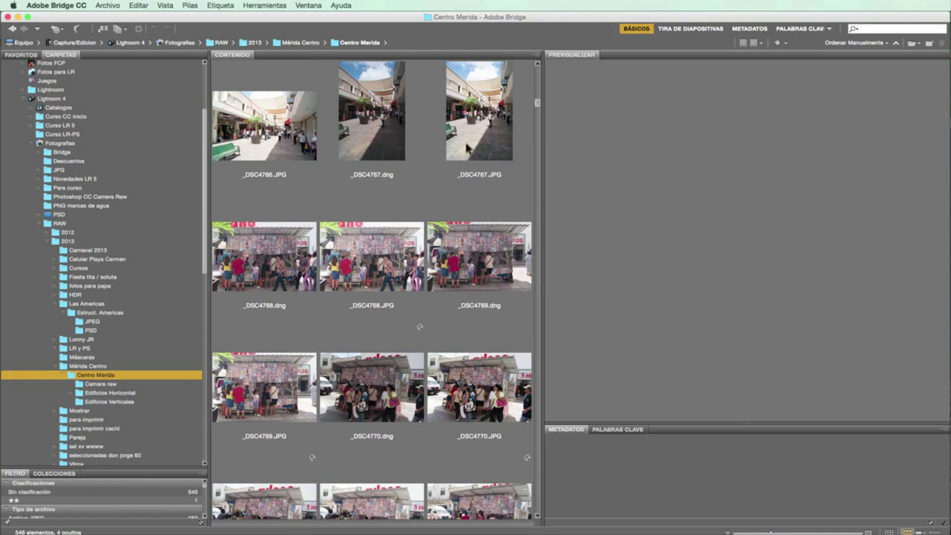
{"action": "left_click", "coordinate": [373, 139]}
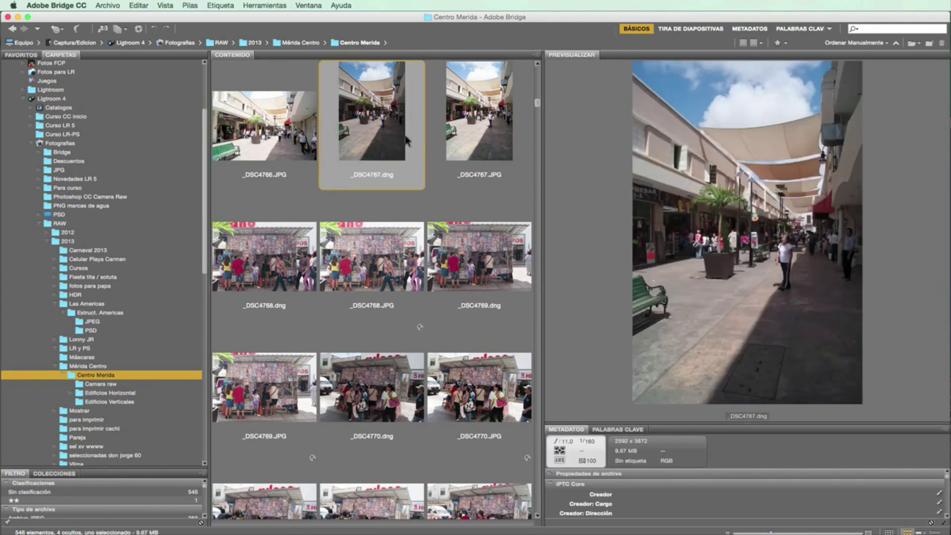
{"action": "left_click", "coordinate": [478, 124], "text": "super"}
{"action": "left_click", "coordinate": [256, 143], "text": "super"}
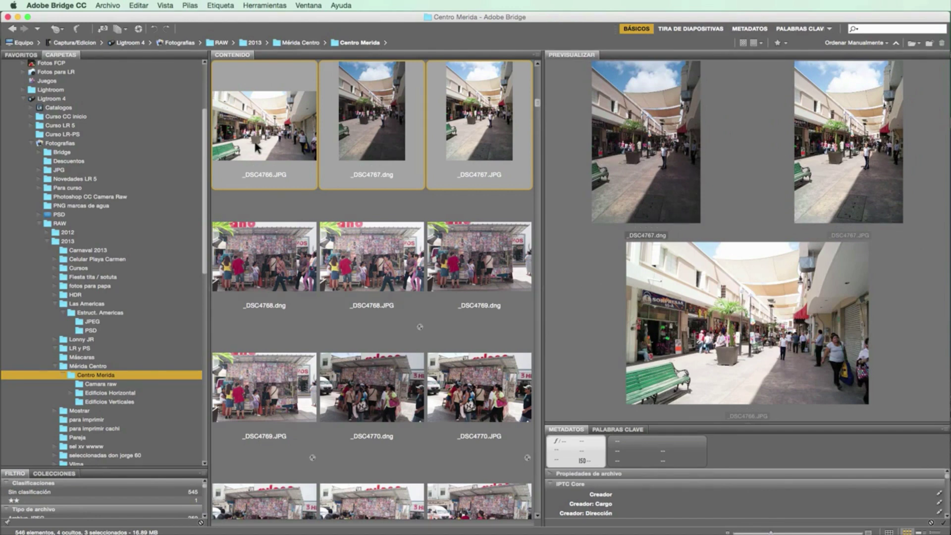
{"action": "right_click", "coordinate": [256, 145]}
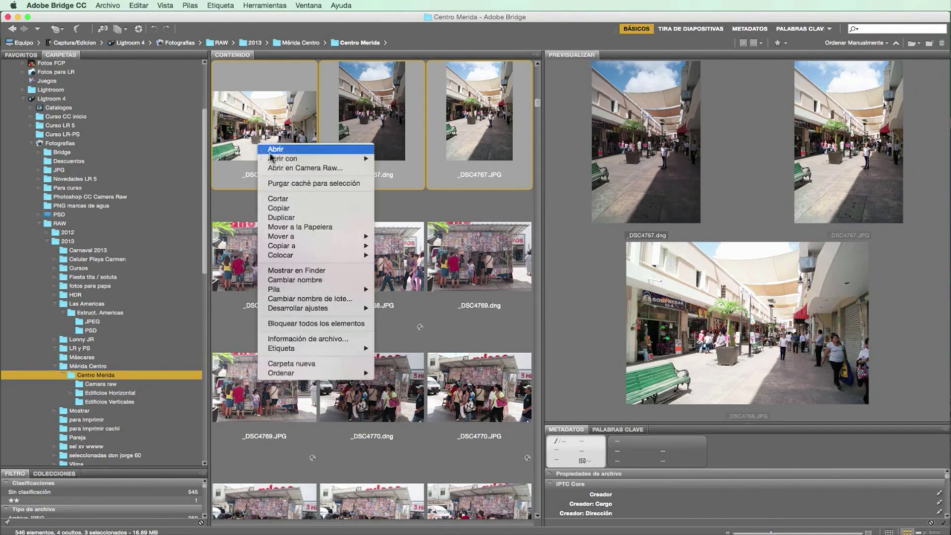
{"action": "mouse_move", "coordinate": [283, 158]}
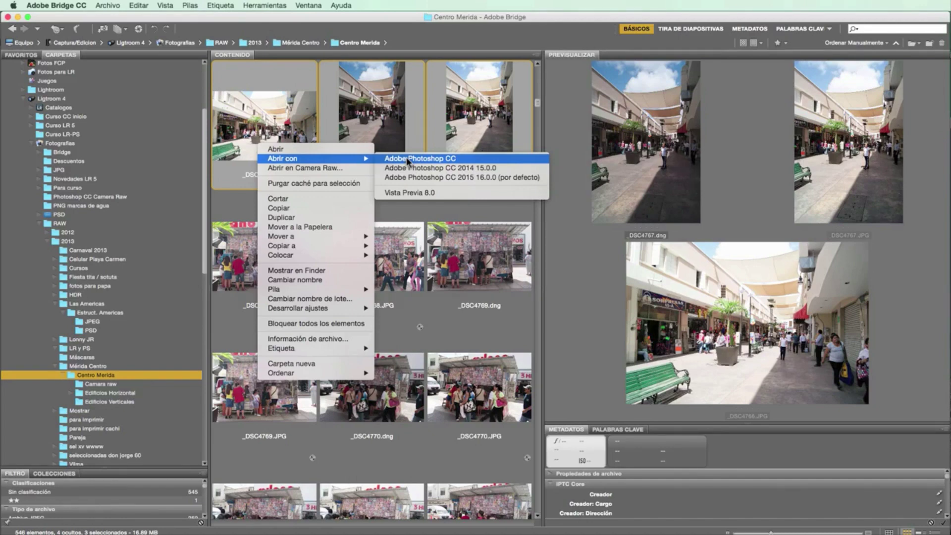
Send the three street photos to Camera Raw, select all three, then cancel without opening.
{"action": "left_click", "coordinate": [407, 159]}
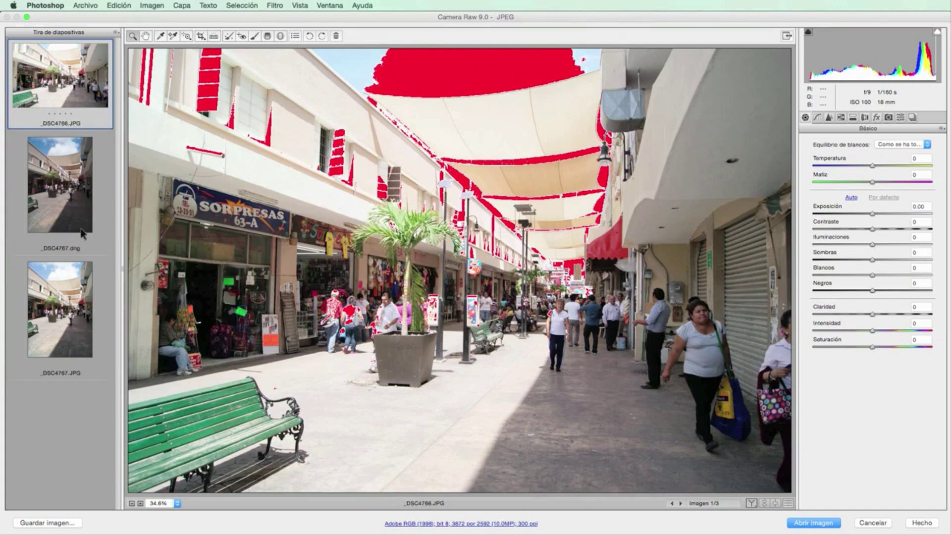
{"action": "left_click", "coordinate": [75, 295], "text": "super"}
{"action": "left_click", "coordinate": [81, 202], "text": "super"}
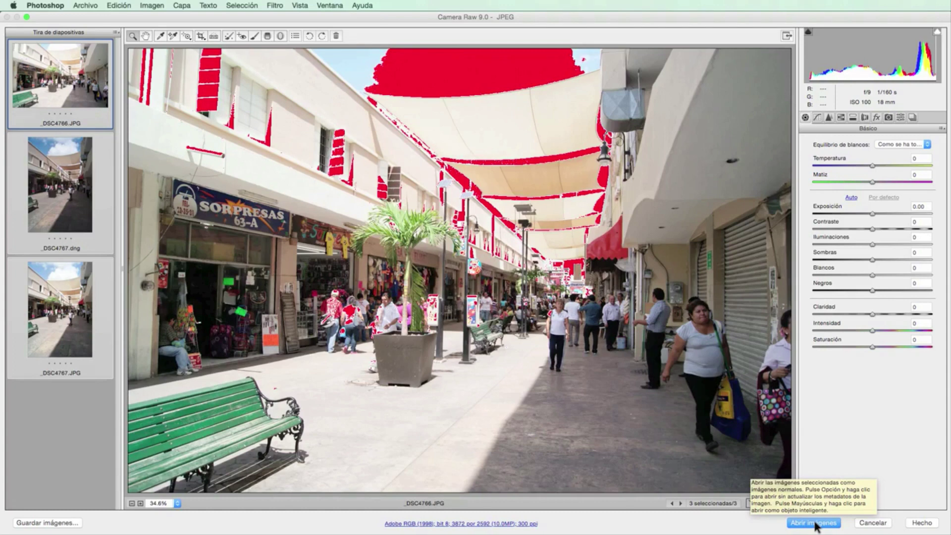
{"action": "left_click", "coordinate": [872, 523]}
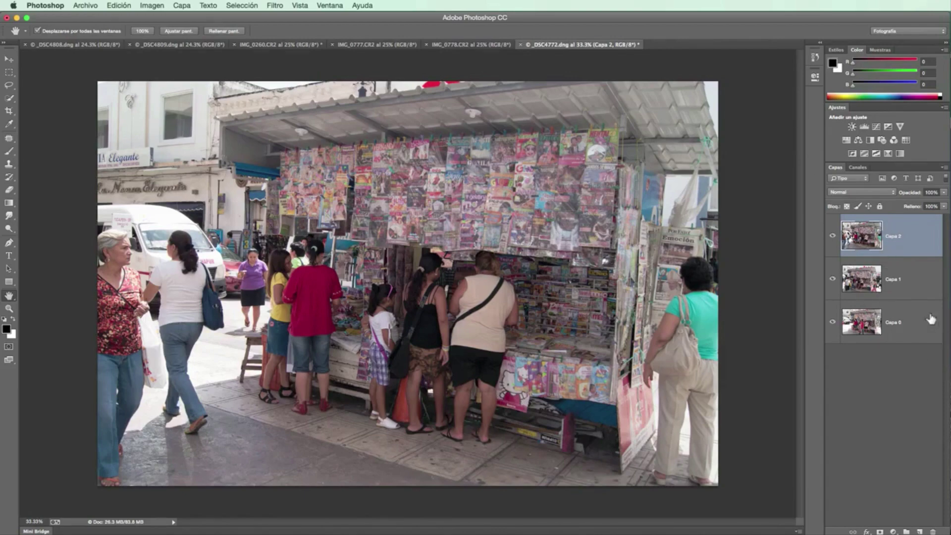
Compare Capa 2, Capa 1 and Capa 0 by toggling visibility, then show the Automatizar commands.
{"action": "left_click", "coordinate": [832, 237]}
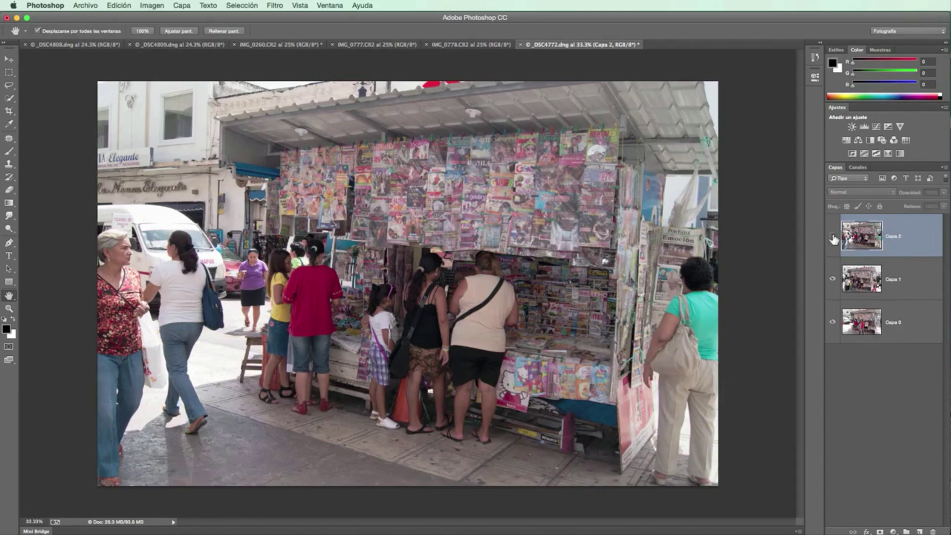
{"action": "left_click", "coordinate": [832, 279]}
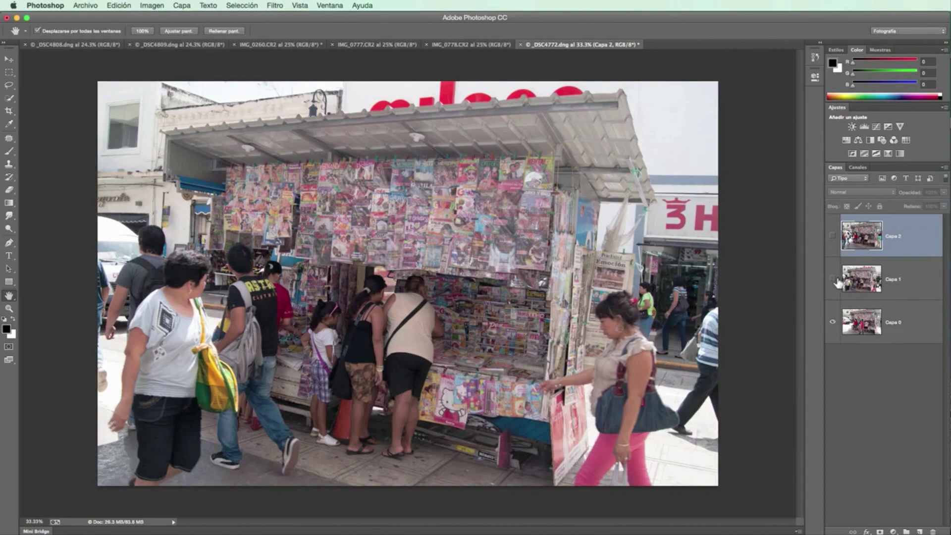
{"action": "left_click", "coordinate": [832, 279]}
{"action": "left_click", "coordinate": [833, 237]}
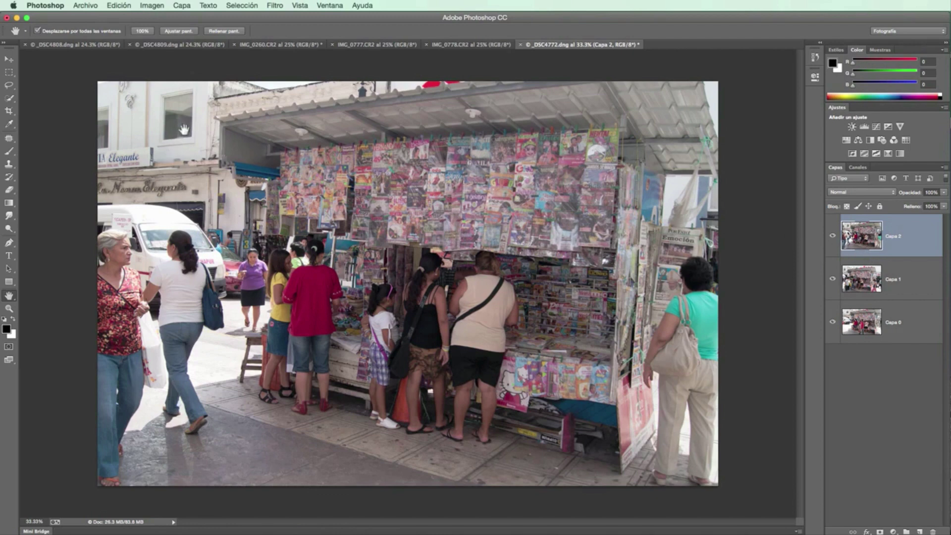
{"action": "left_click", "coordinate": [88, 8]}
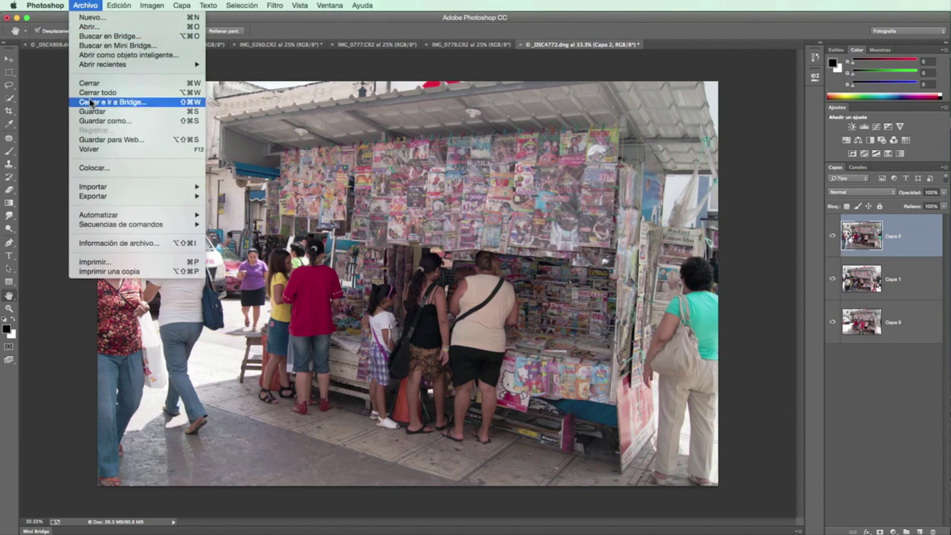
{"action": "mouse_move", "coordinate": [104, 215]}
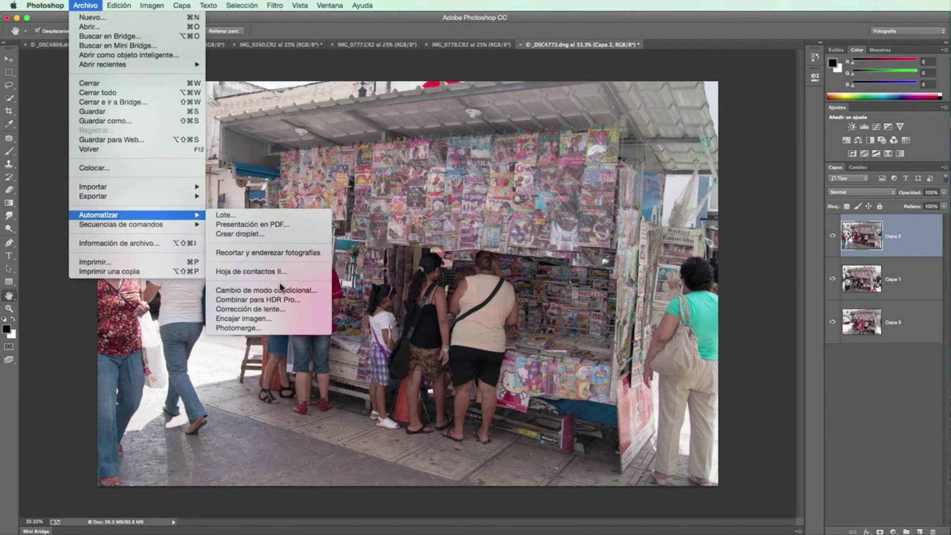
{"action": "left_click", "coordinate": [286, 331]}
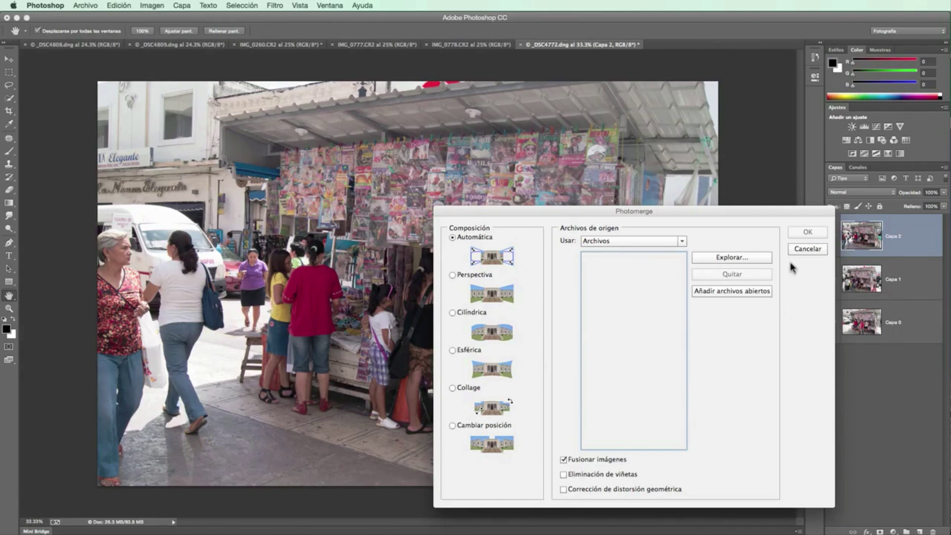
{"action": "left_click", "coordinate": [799, 249]}
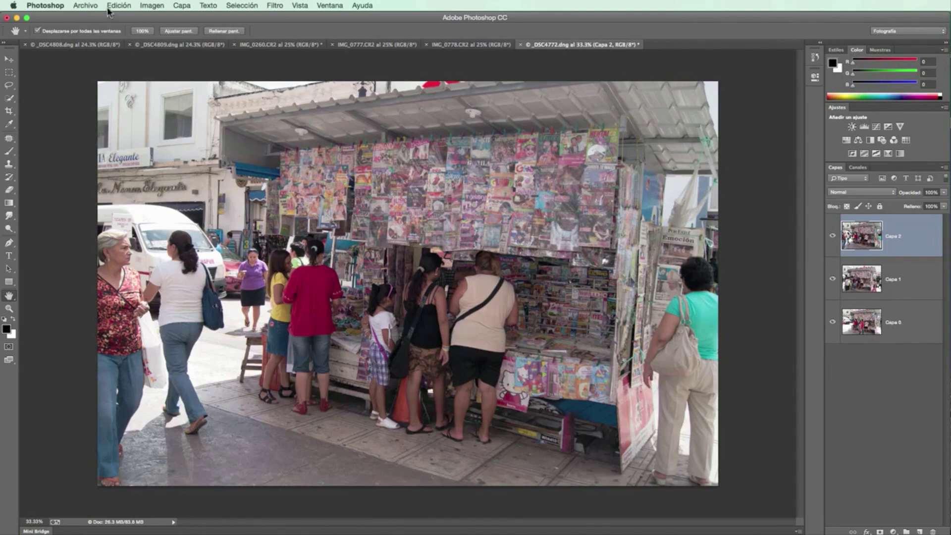
{"action": "left_click", "coordinate": [83, 6]}
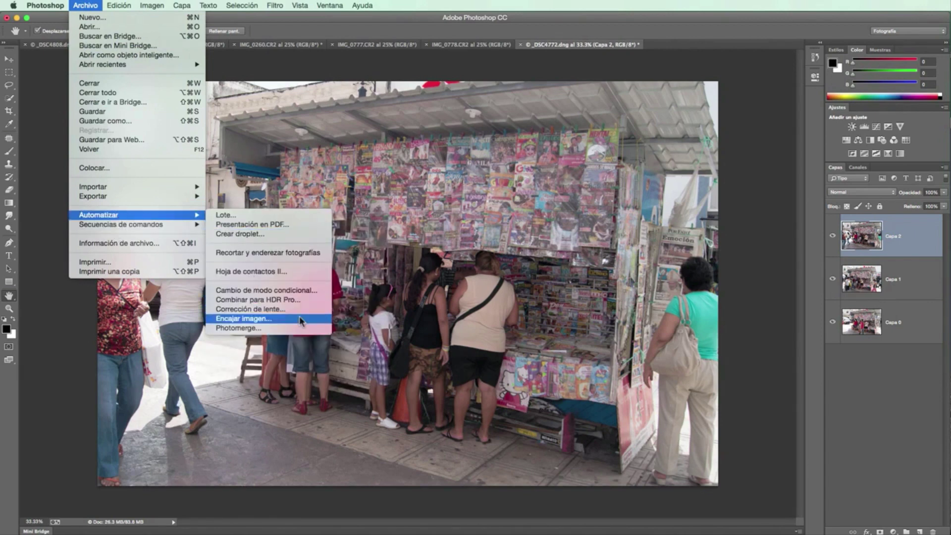
{"action": "left_click", "coordinate": [458, 334]}
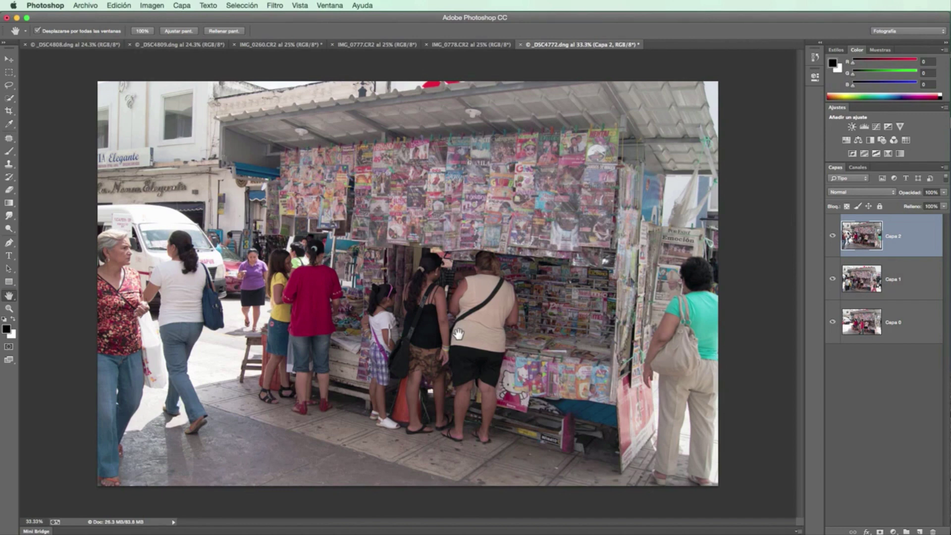
Switch through IMG_0778 and IMG_0777 to the IMG_0260 climbers document.
{"action": "left_click", "coordinate": [451, 46]}
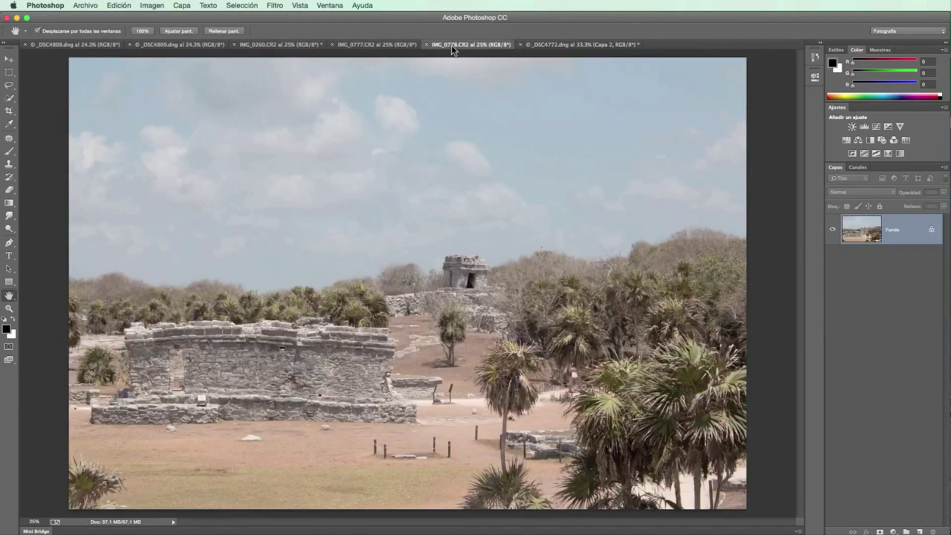
{"action": "left_click", "coordinate": [376, 46]}
{"action": "left_click", "coordinate": [271, 45]}
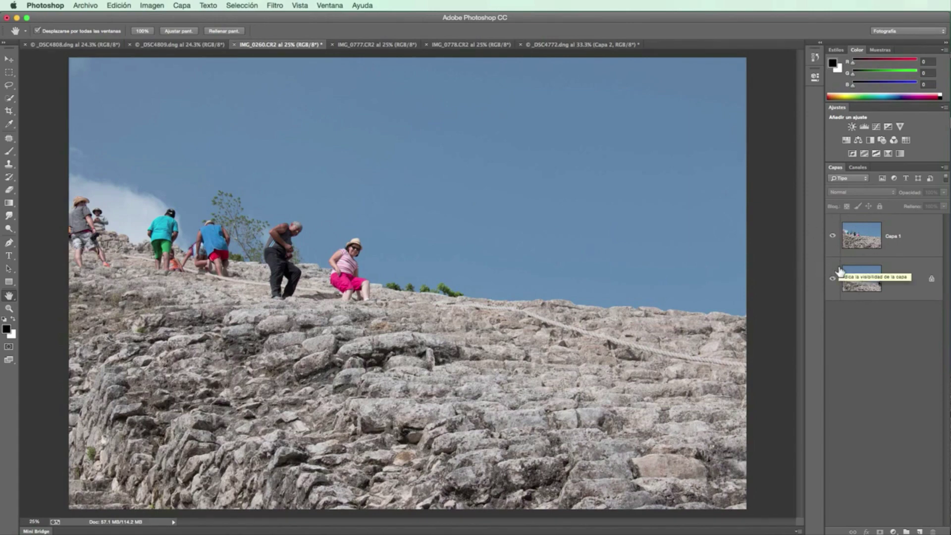
Compare Capa 1 against Fondo by toggling its visibility, then glance at the Archivo menu.
{"action": "left_click", "coordinate": [833, 237]}
{"action": "left_click", "coordinate": [832, 237]}
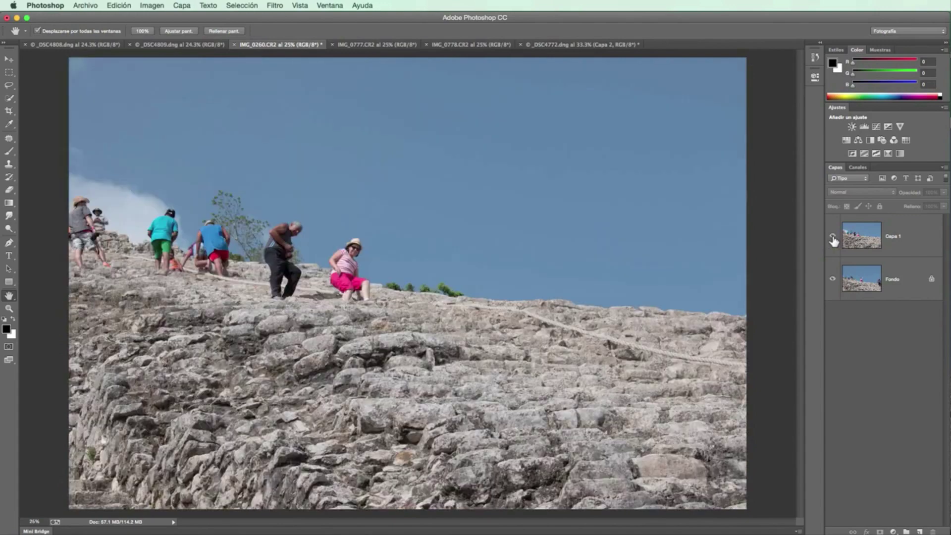
{"action": "left_click", "coordinate": [833, 237]}
{"action": "left_click", "coordinate": [833, 236]}
{"action": "left_click", "coordinate": [833, 237]}
{"action": "left_click", "coordinate": [833, 238]}
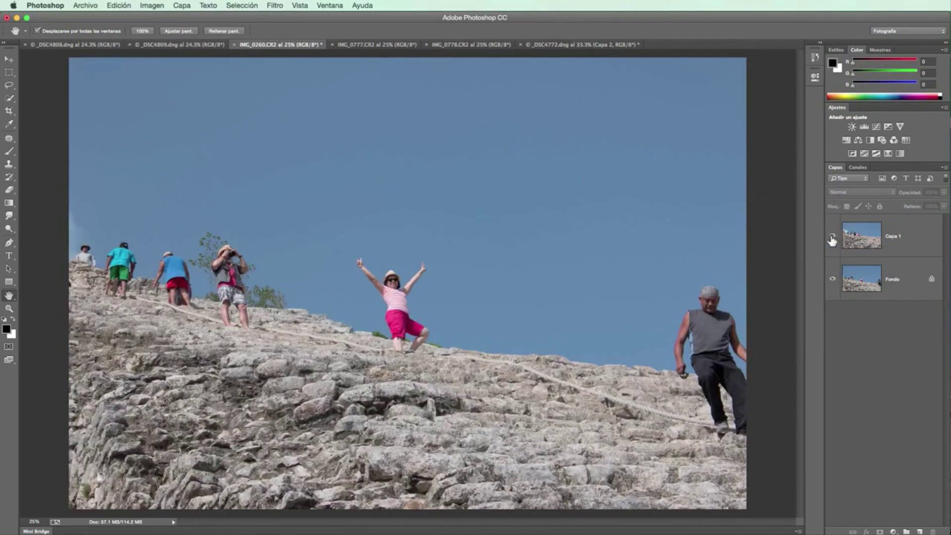
{"action": "left_click", "coordinate": [832, 237]}
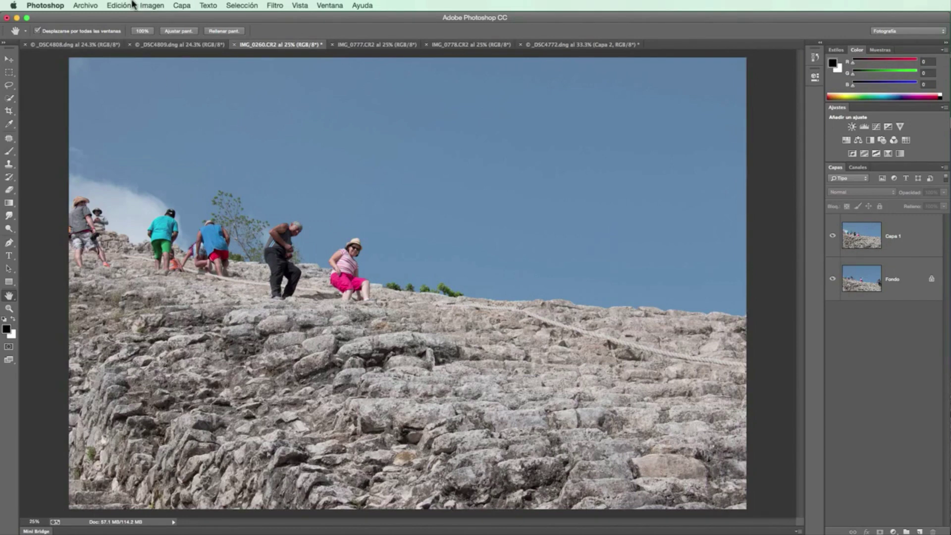
{"action": "left_click", "coordinate": [85, 5]}
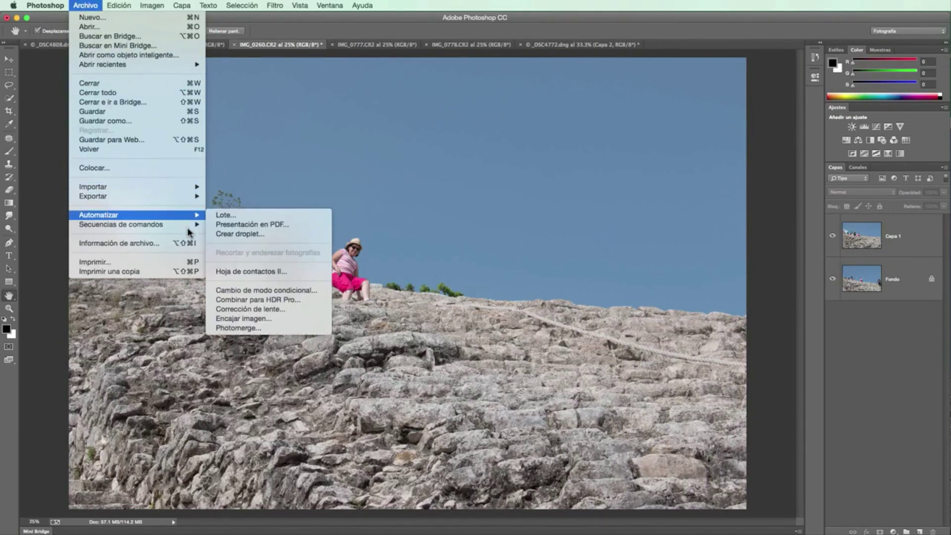
{"action": "mouse_move", "coordinate": [99, 215]}
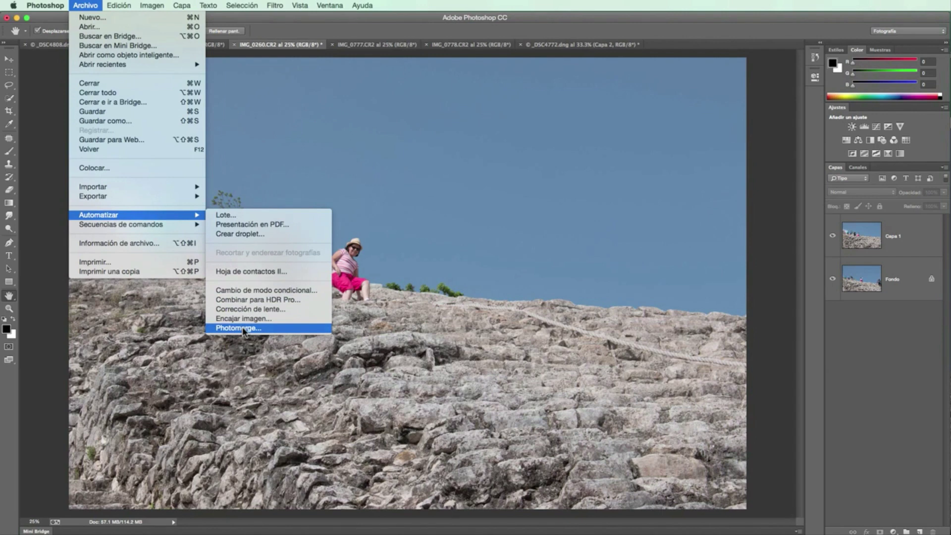
{"action": "left_click", "coordinate": [436, 344]}
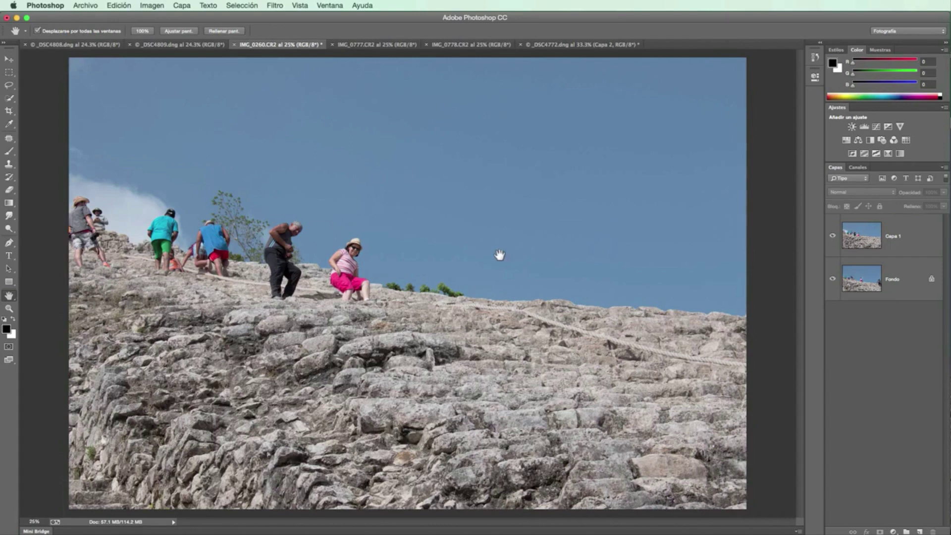
Select Fondo and Capa 1 together and point to Edición > Alinear capas automáticamente.
{"action": "left_click", "coordinate": [876, 289]}
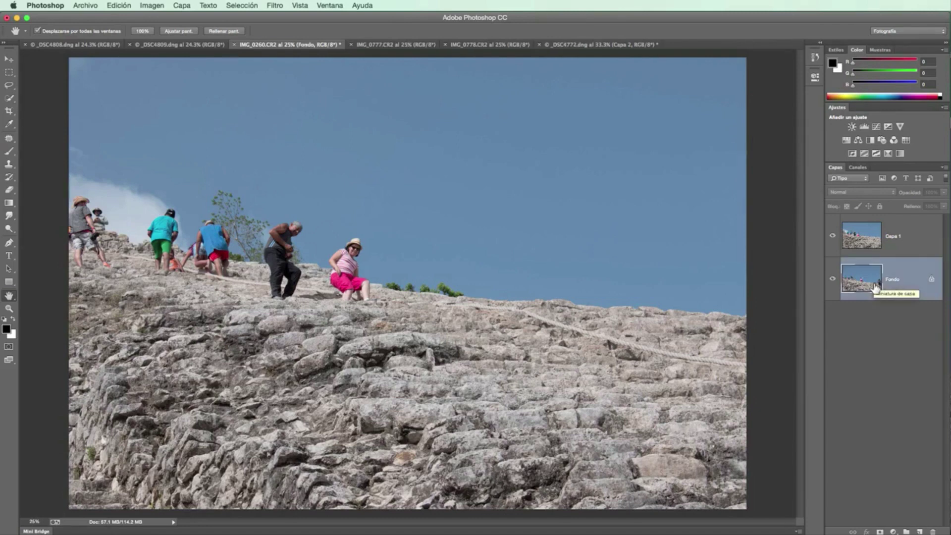
{"action": "key", "text": "v"}
{"action": "left_click", "coordinate": [889, 241], "text": "shift"}
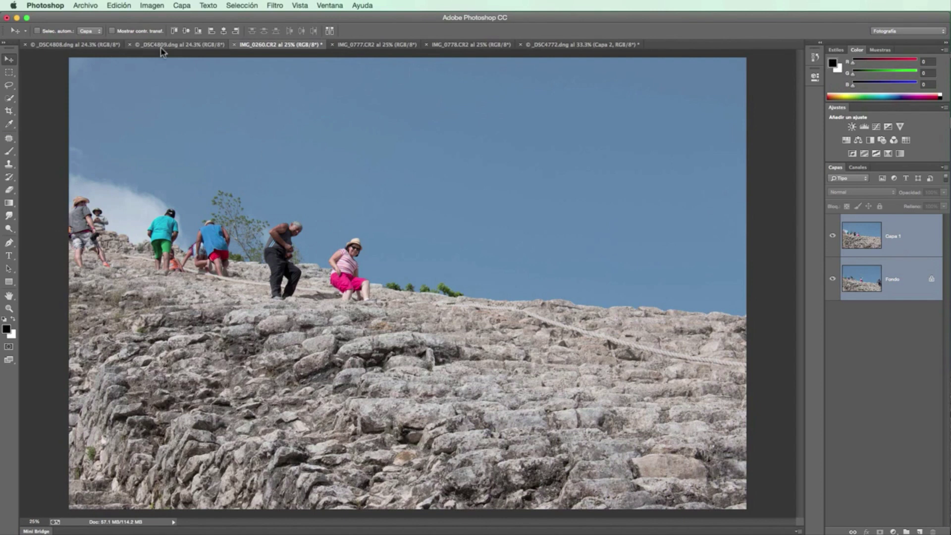
{"action": "left_click", "coordinate": [119, 6]}
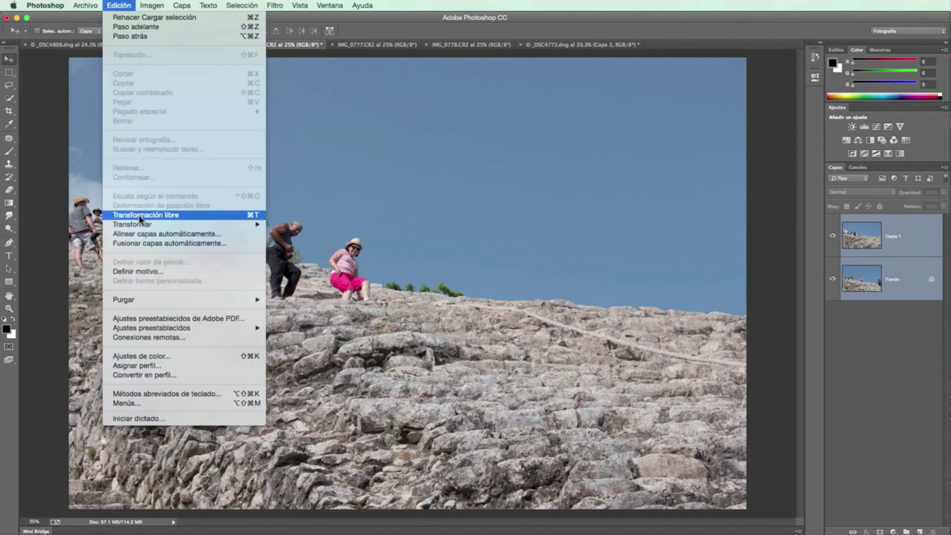
{"action": "left_click", "coordinate": [145, 319]}
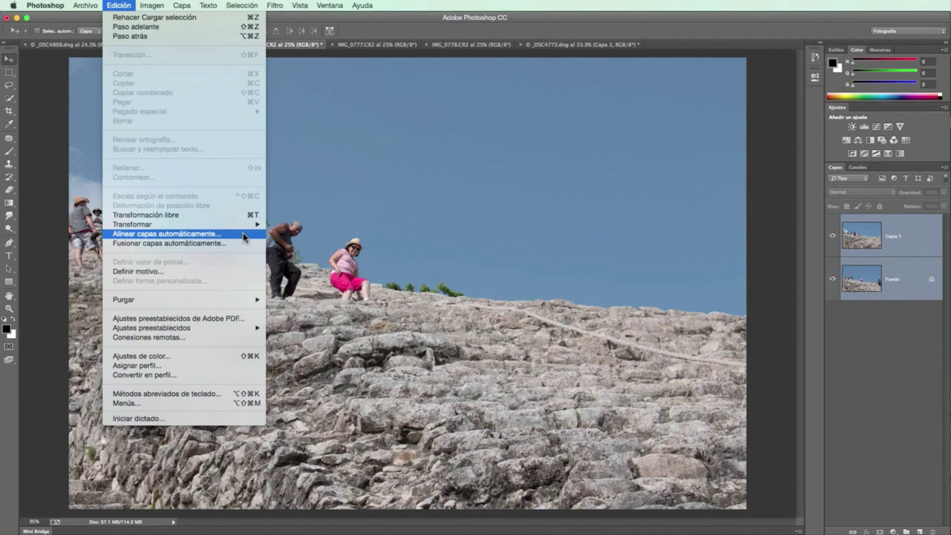
Auto-align Fondo and Capa 1 using Automática projection.
{"action": "left_click", "coordinate": [243, 234]}
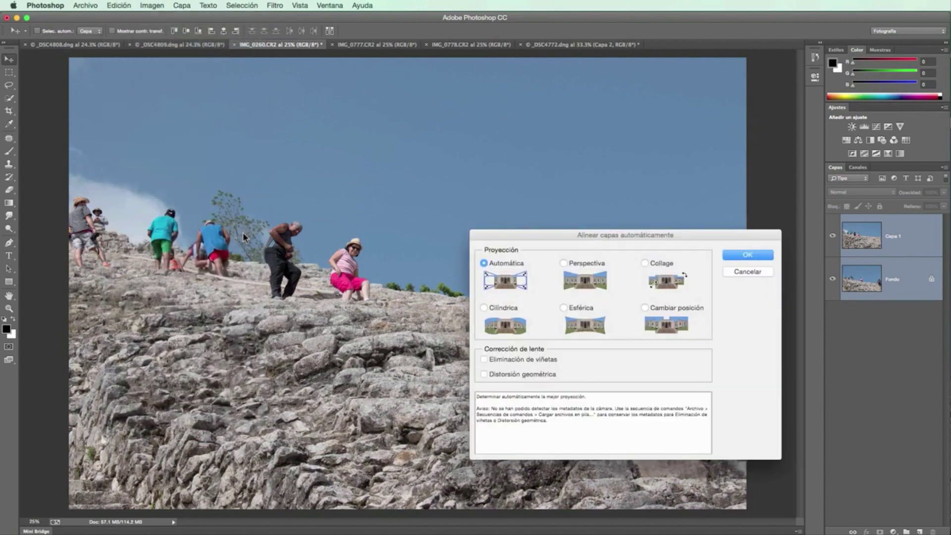
{"action": "left_click_drag", "start_coordinate": [530, 234], "coordinate": [439, 201]}
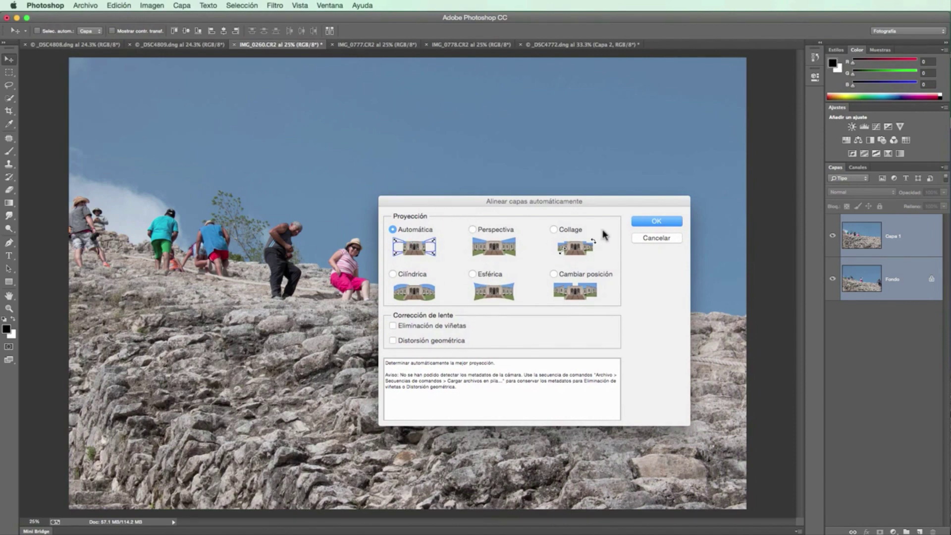
{"action": "left_click", "coordinate": [656, 221]}
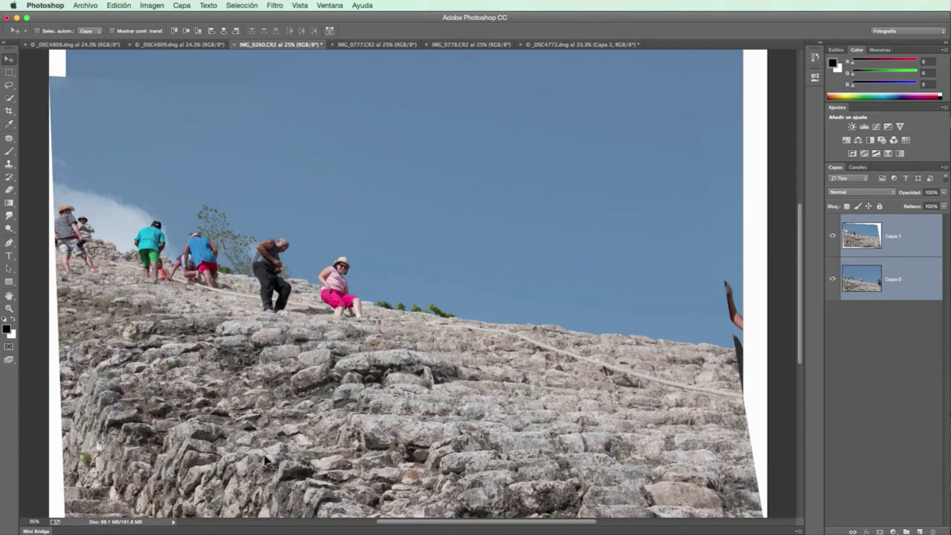
Flip Capa 1 on and off to check the alignment, leaving it hidden over Capa 0.
{"action": "left_click", "coordinate": [833, 237]}
{"action": "left_click", "coordinate": [833, 237]}
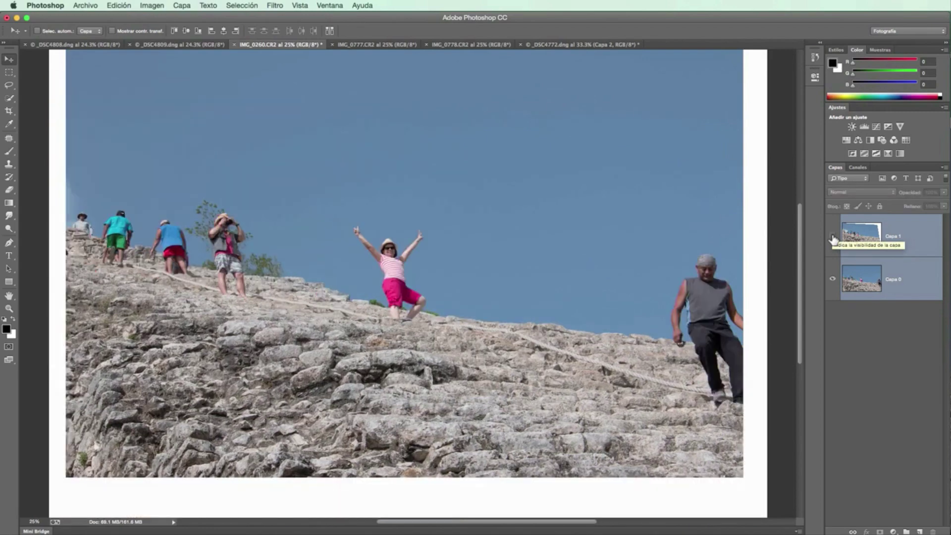
{"action": "left_click", "coordinate": [833, 238]}
{"action": "left_click", "coordinate": [833, 238]}
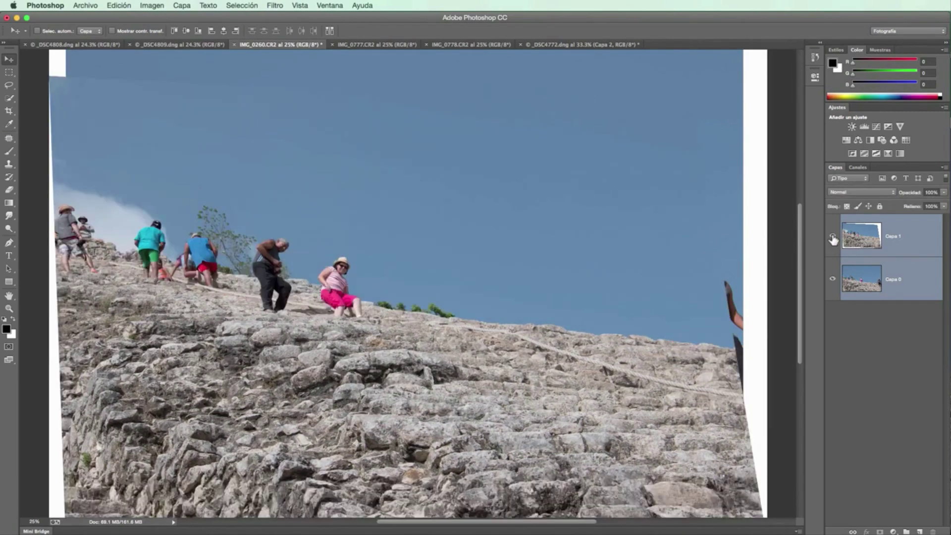
{"action": "left_click", "coordinate": [833, 238]}
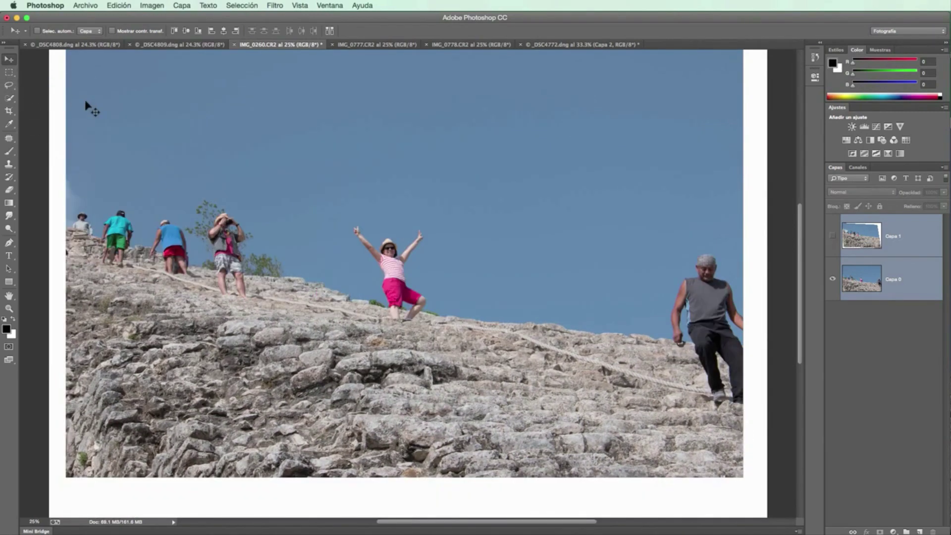
{"action": "left_click", "coordinate": [12, 114]}
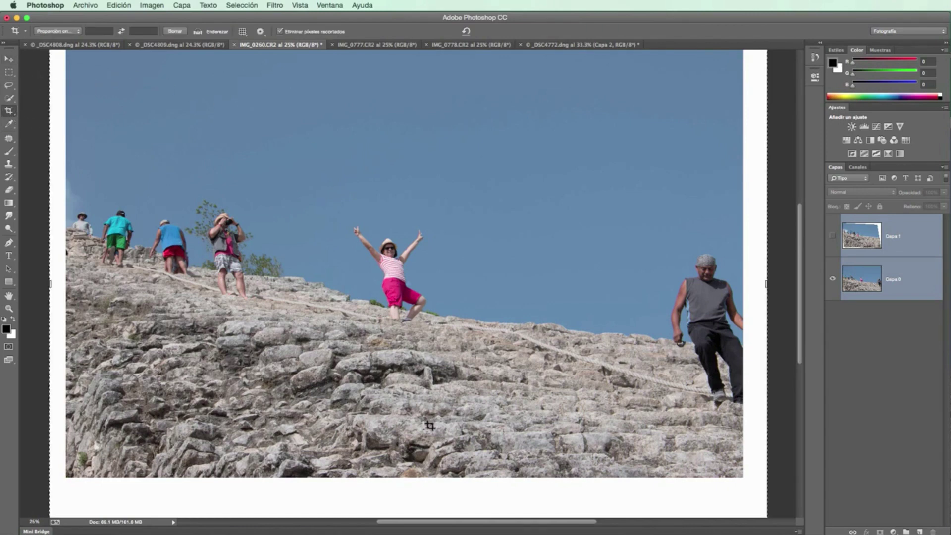
Zoom out and crop the canvas's bottom edge upward to trim the white borders.
{"action": "left_click", "coordinate": [398, 498]}
{"action": "key", "text": "ctrl"}
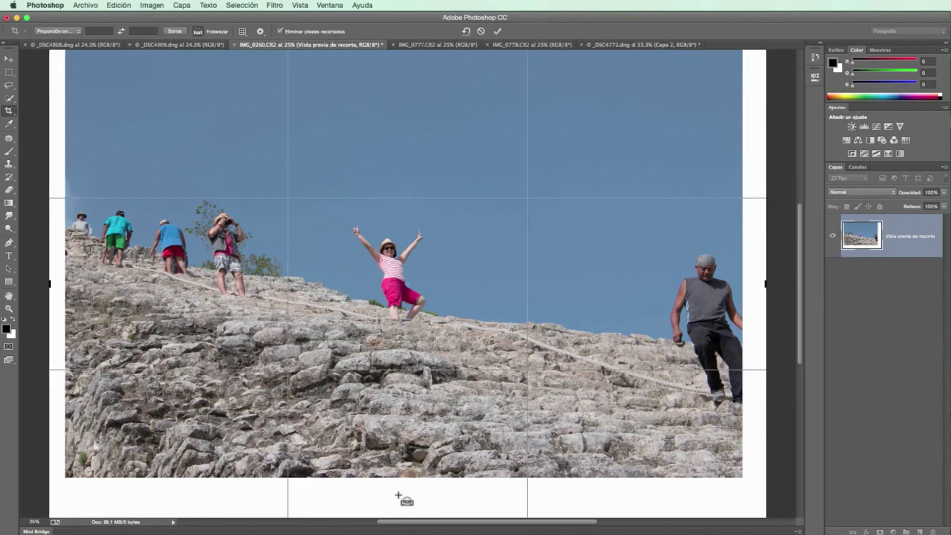
{"action": "key", "text": "ctrl+minus"}
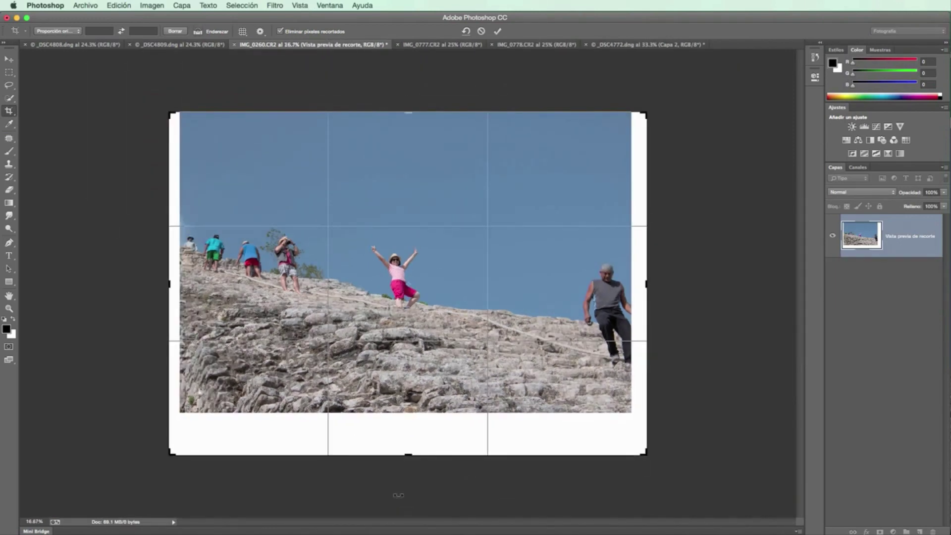
{"action": "mouse_move", "coordinate": [404, 453]}
{"action": "left_mouse_down"}
{"action": "mouse_move", "coordinate": [407, 425]}
{"action": "mouse_move", "coordinate": [407, 434]}
{"action": "left_mouse_up"}
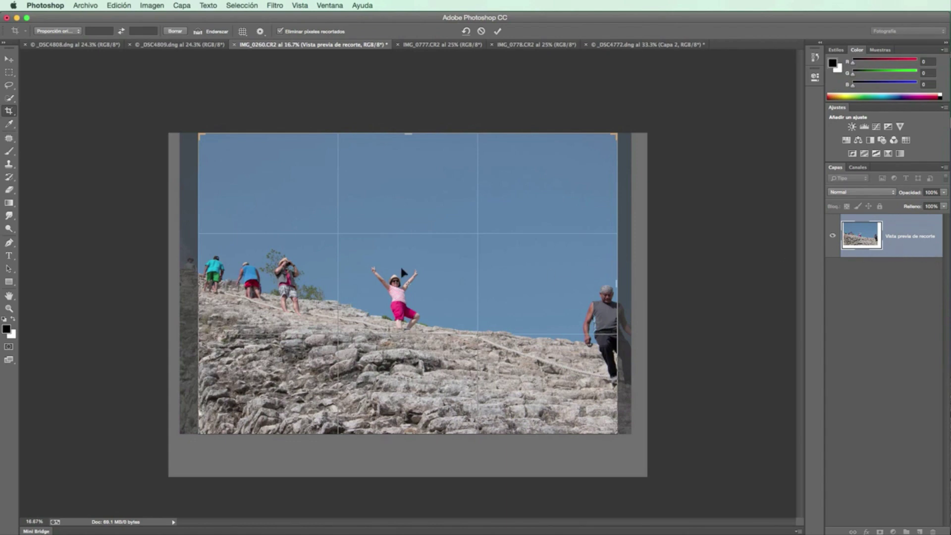
{"action": "key", "text": "Return"}
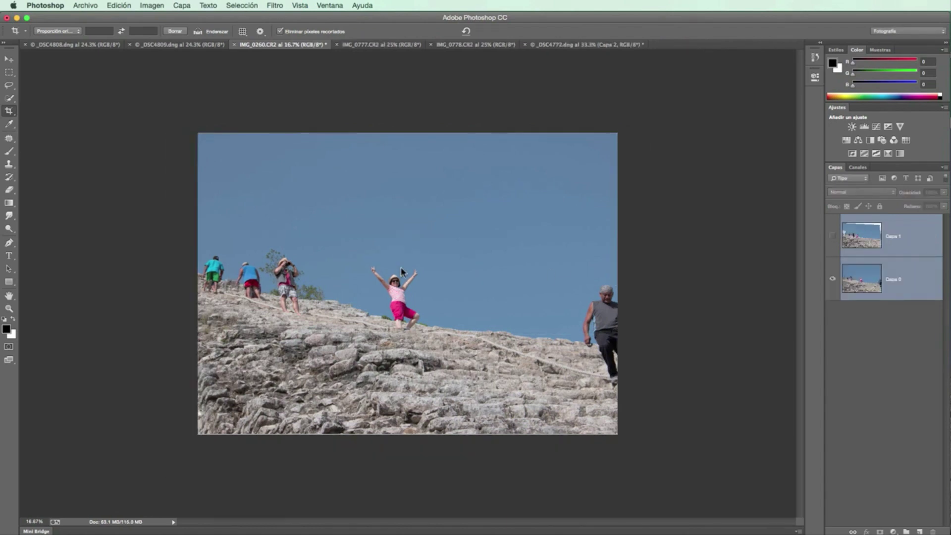
Toggle Capa 1 to compare both photos after cropping, leaving it hidden.
{"action": "left_click", "coordinate": [833, 236]}
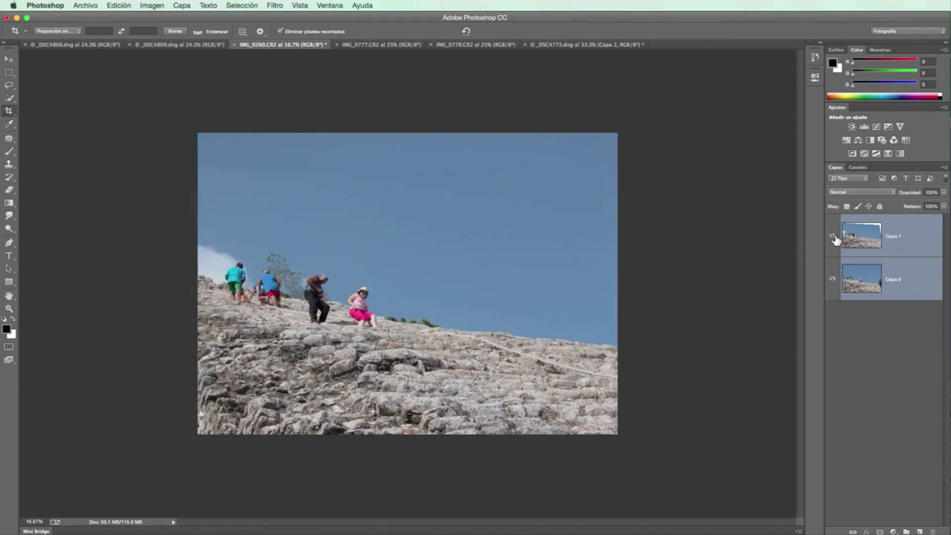
{"action": "left_click", "coordinate": [834, 236]}
{"action": "left_click", "coordinate": [834, 237]}
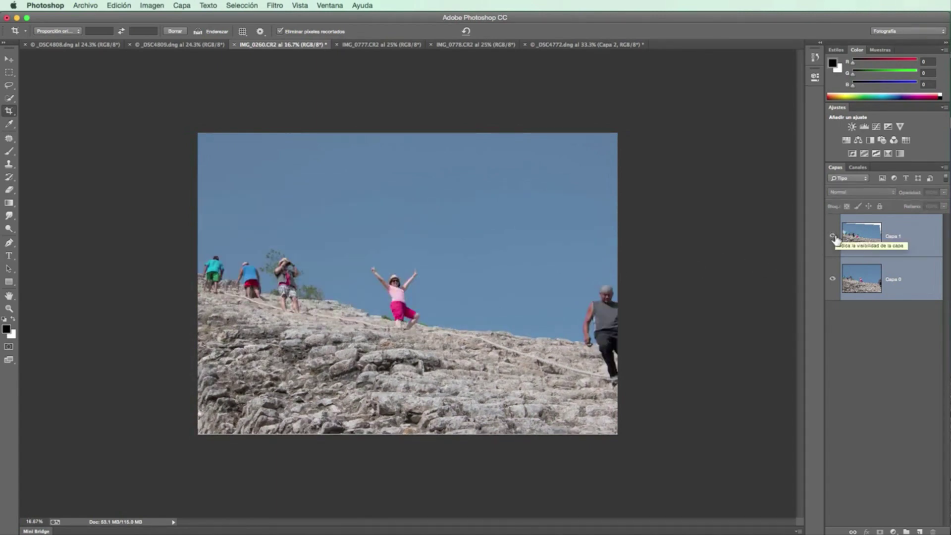
{"action": "left_click", "coordinate": [834, 236]}
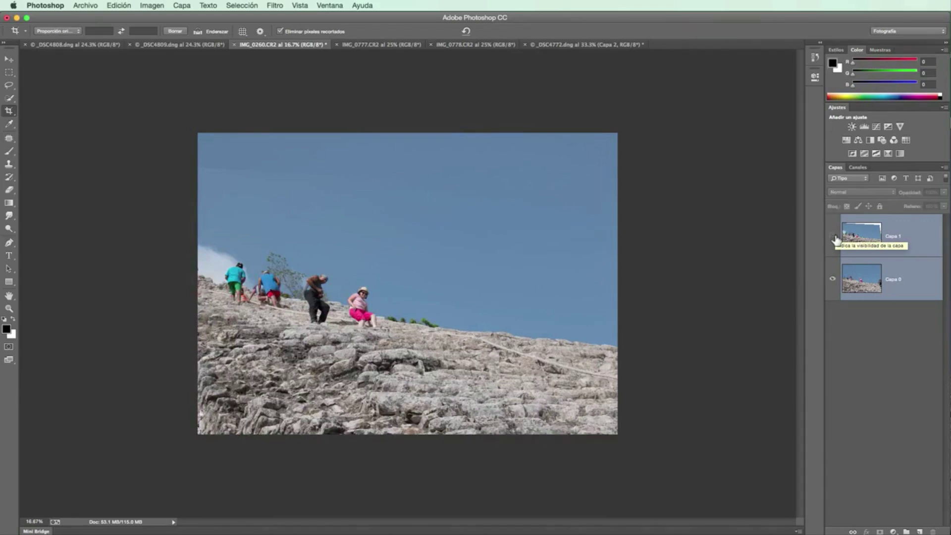
{"action": "left_click", "coordinate": [834, 237]}
{"action": "left_click", "coordinate": [833, 236]}
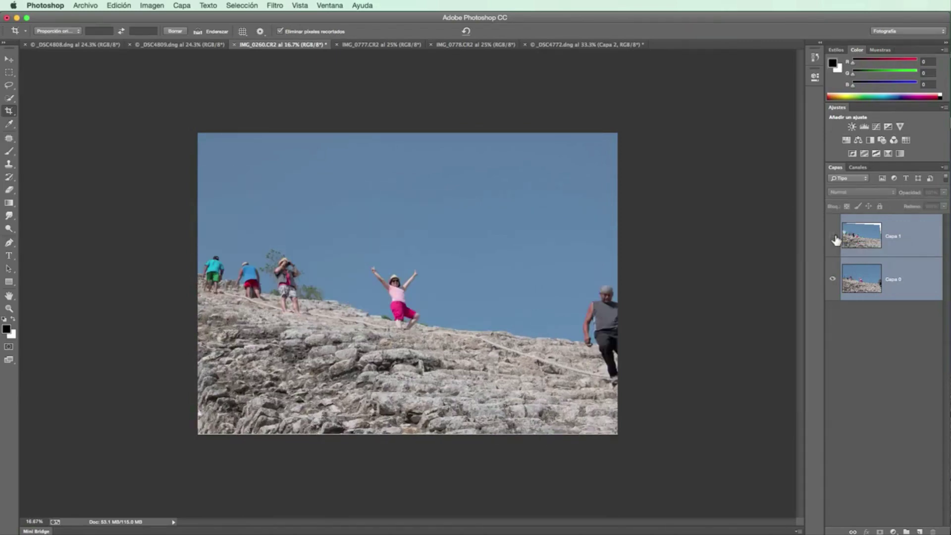
Tighten the bottom crop edge slightly once more and commit it.
{"action": "left_click", "coordinate": [9, 111]}
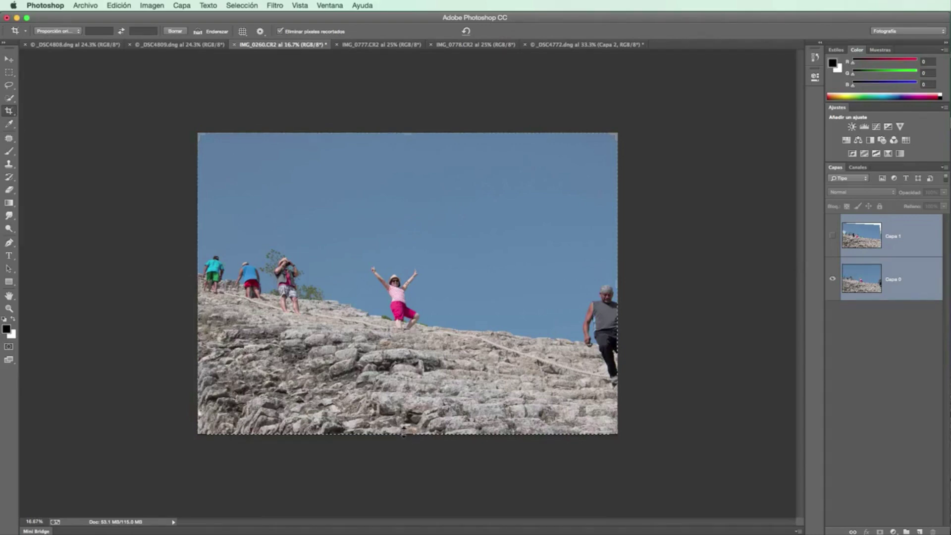
{"action": "left_click_drag", "start_coordinate": [405, 432], "coordinate": [404, 430]}
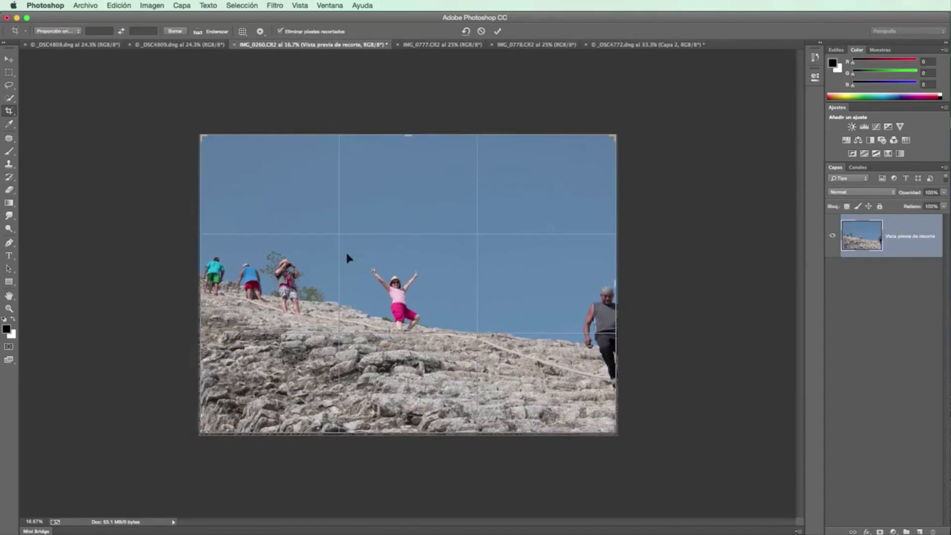
{"action": "key", "text": "Return"}
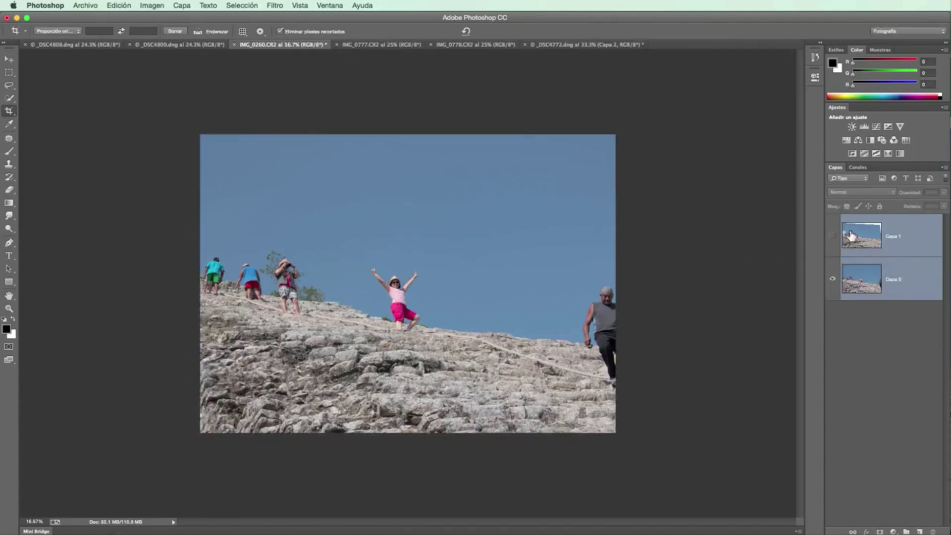
Fit the image to the window and toggle Capa 1 repeatedly to compare it with Capa 0.
{"action": "left_click", "coordinate": [832, 237]}
{"action": "left_click", "coordinate": [832, 237]}
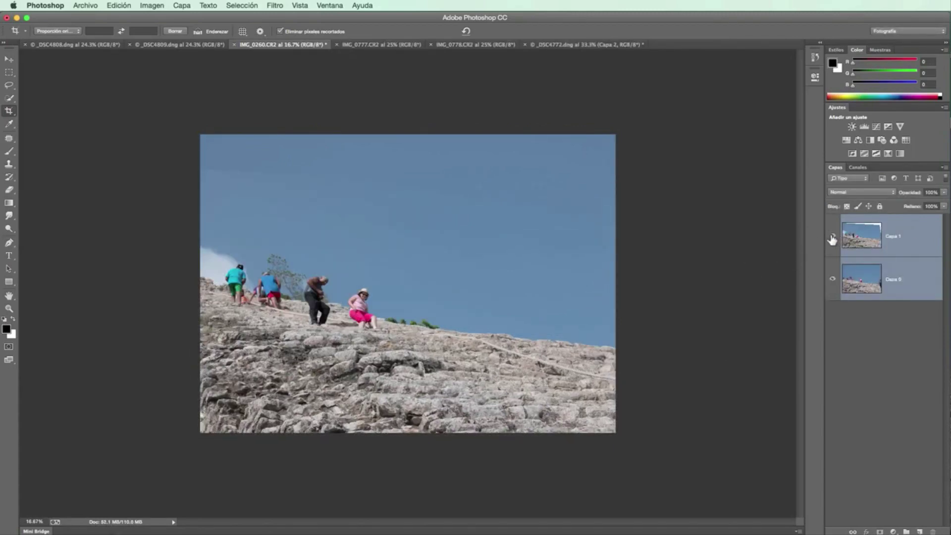
{"action": "double_click", "coordinate": [10, 296]}
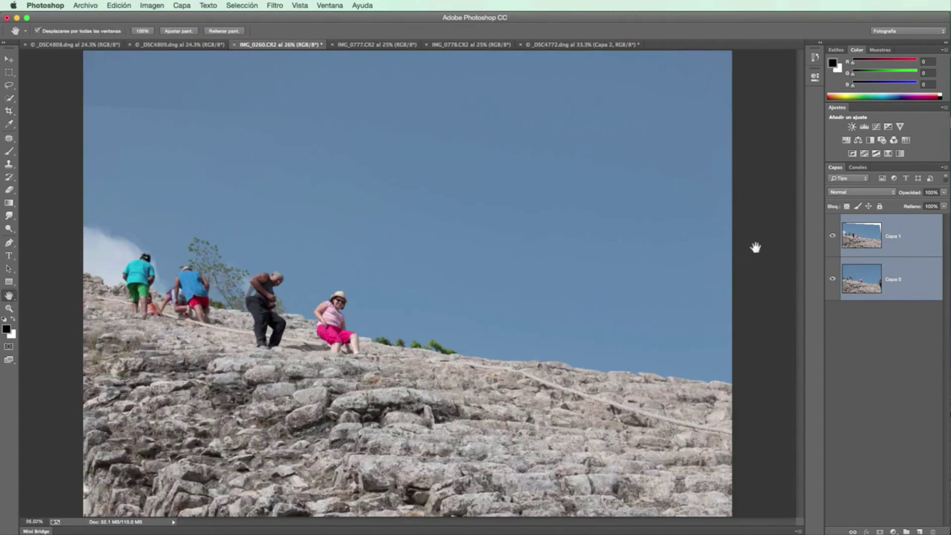
{"action": "left_click", "coordinate": [833, 237]}
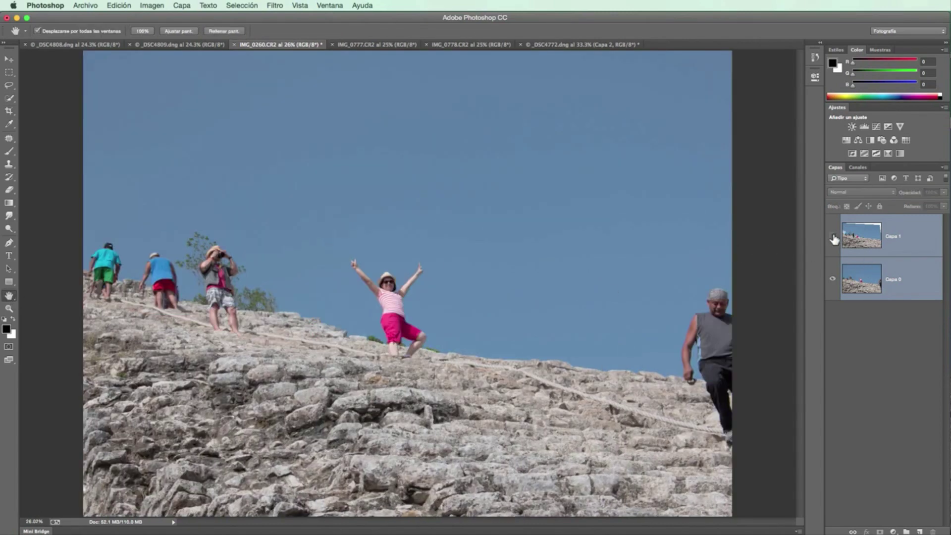
{"action": "left_click", "coordinate": [833, 237]}
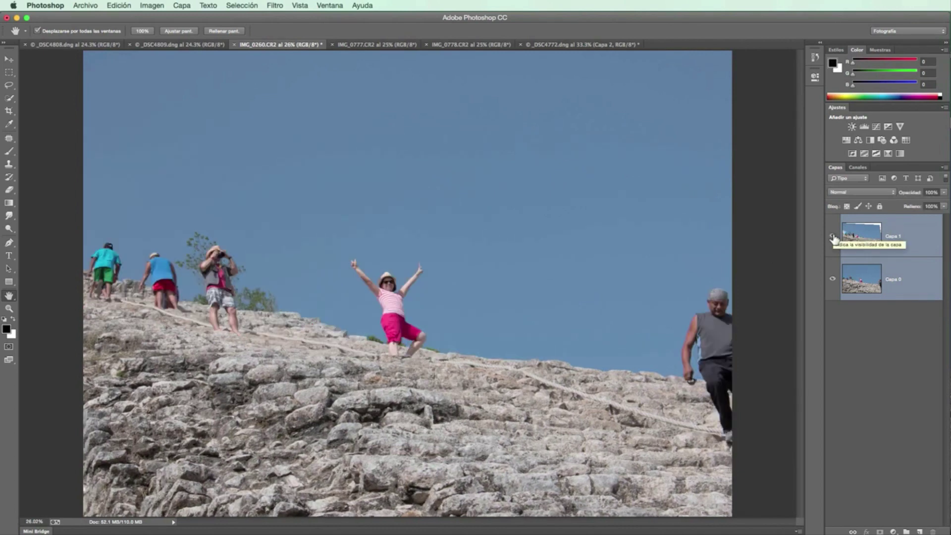
{"action": "left_click", "coordinate": [833, 237]}
{"action": "left_click", "coordinate": [833, 237]}
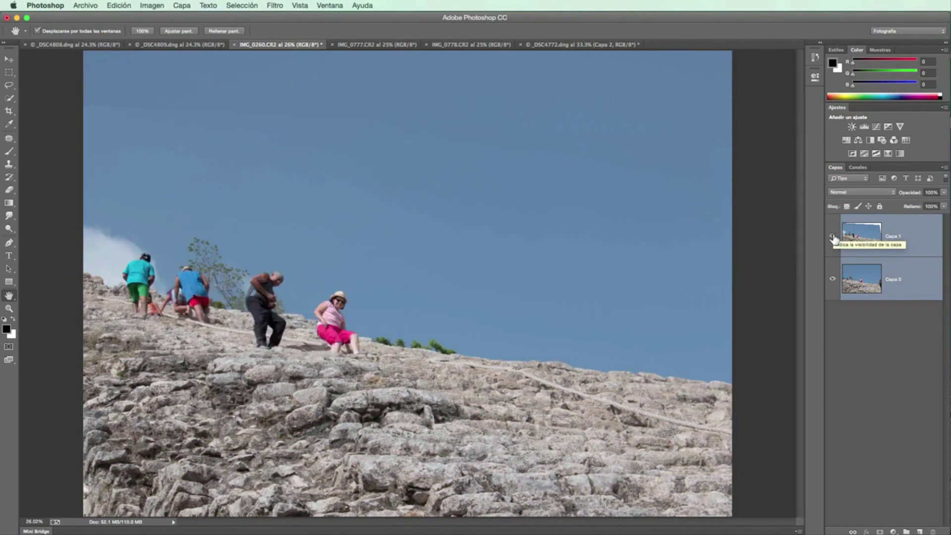
{"action": "left_click", "coordinate": [833, 237]}
{"action": "left_click", "coordinate": [833, 237]}
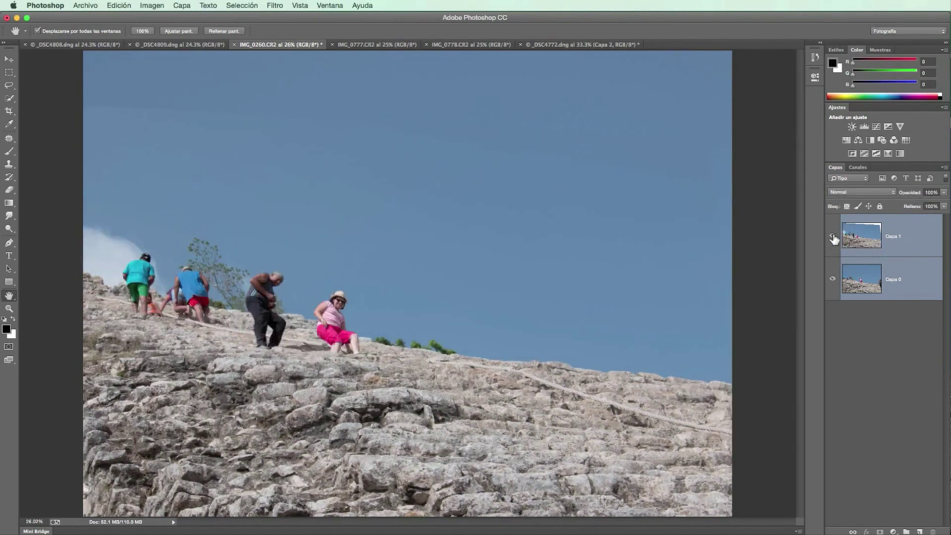
{"action": "left_click", "coordinate": [833, 237]}
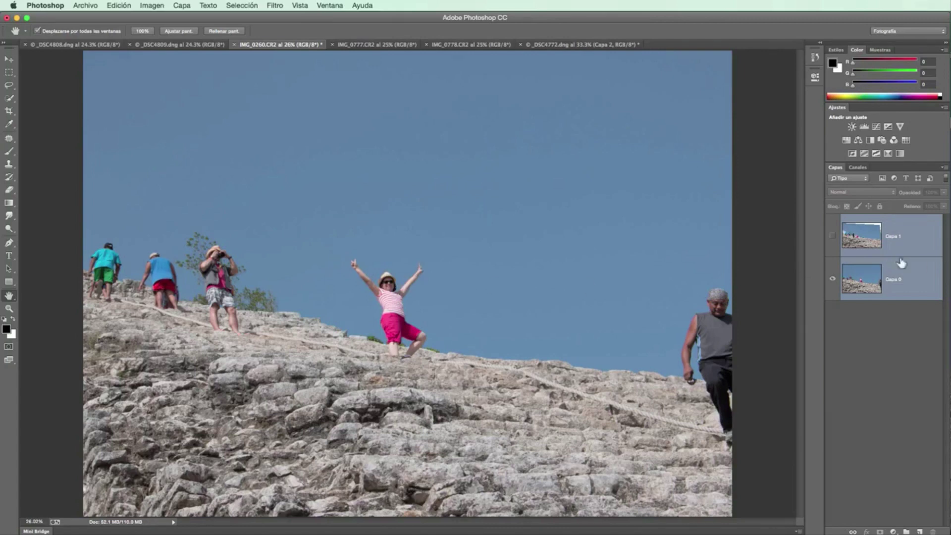
{"action": "left_click", "coordinate": [833, 237]}
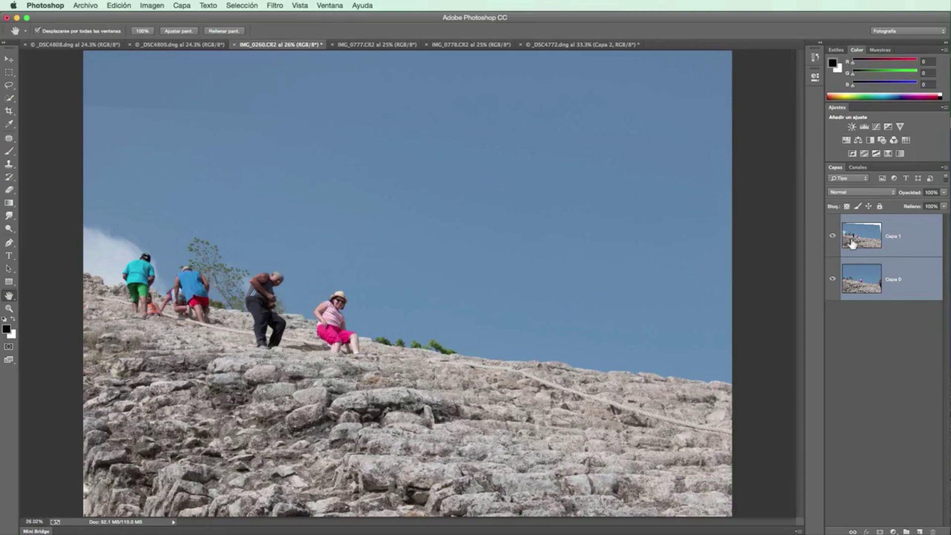
{"action": "left_click", "coordinate": [833, 237]}
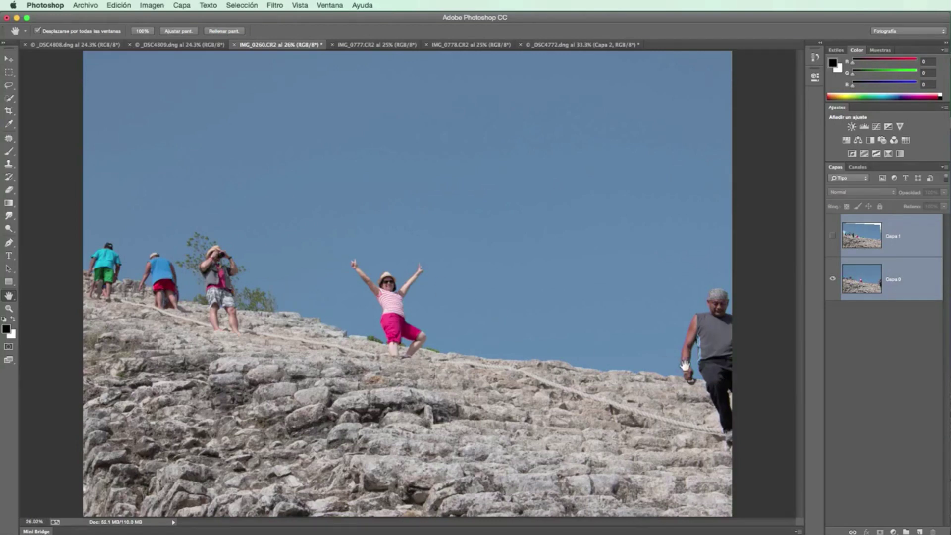
{"action": "left_click", "coordinate": [833, 236]}
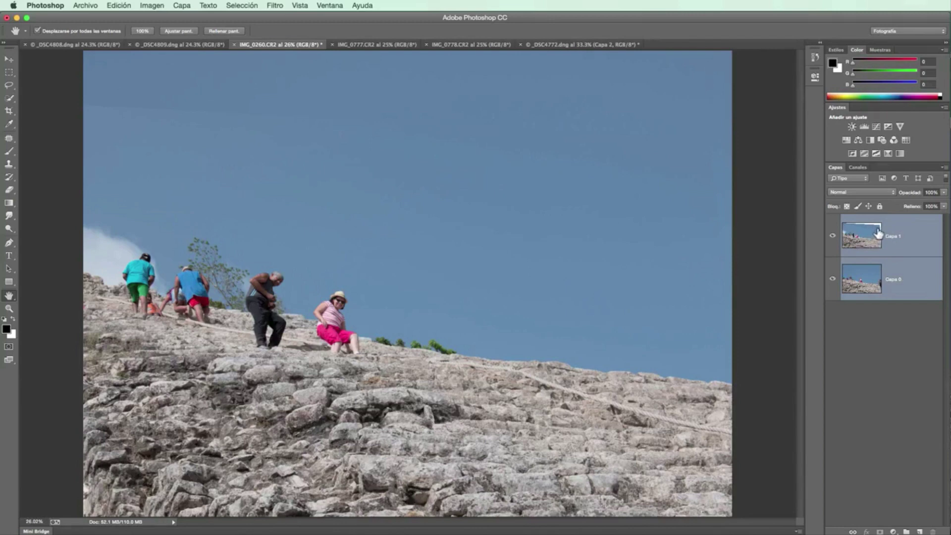
Hide Capa 0 to expose the white gaps around Capa 1's warped sky.
{"action": "left_click", "coordinate": [833, 279]}
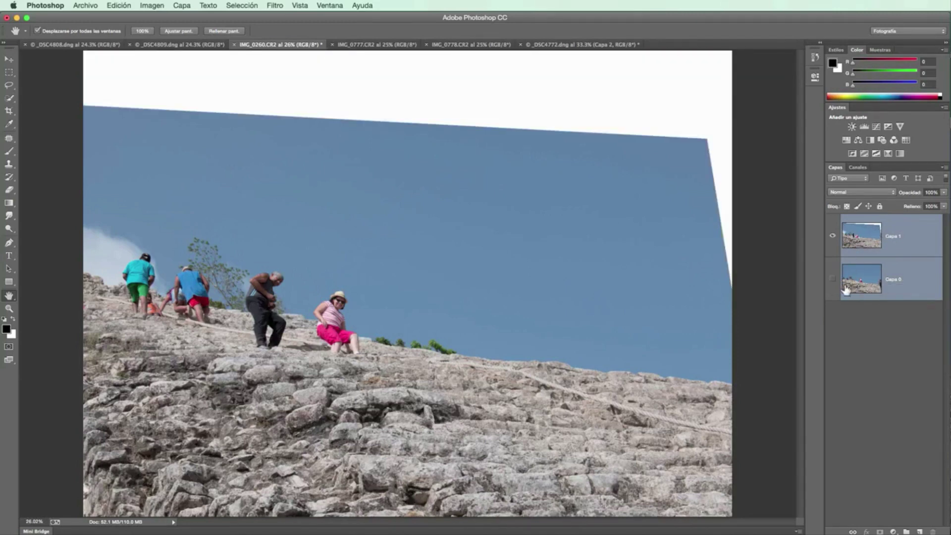
{"action": "left_click", "coordinate": [833, 281]}
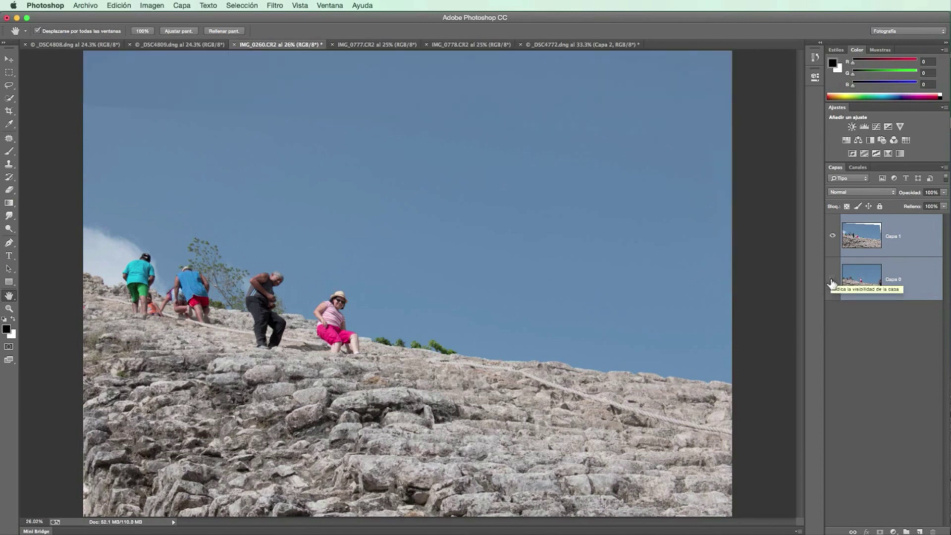
{"action": "left_click", "coordinate": [833, 280]}
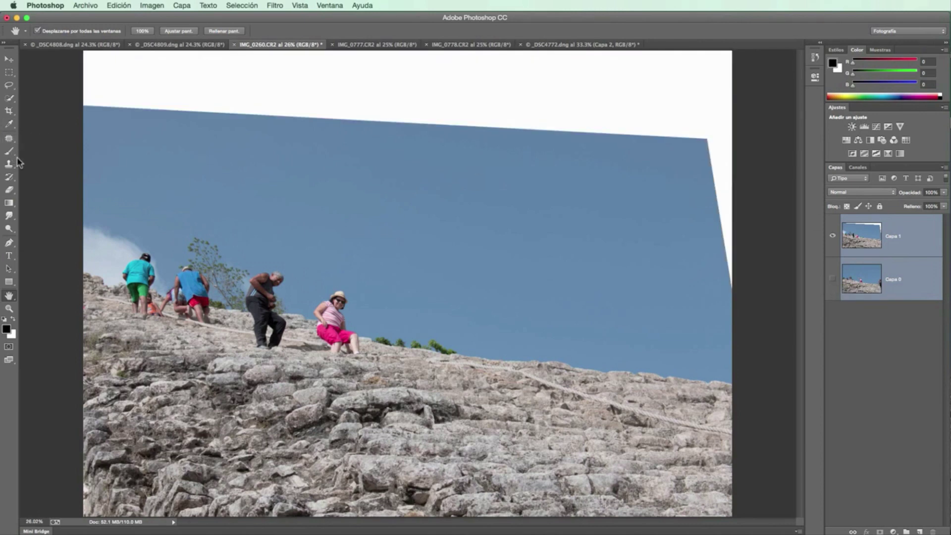
Crop the climbers stack tighter from top, right and bottom, trimming the white gaps.
{"action": "left_click", "coordinate": [10, 112]}
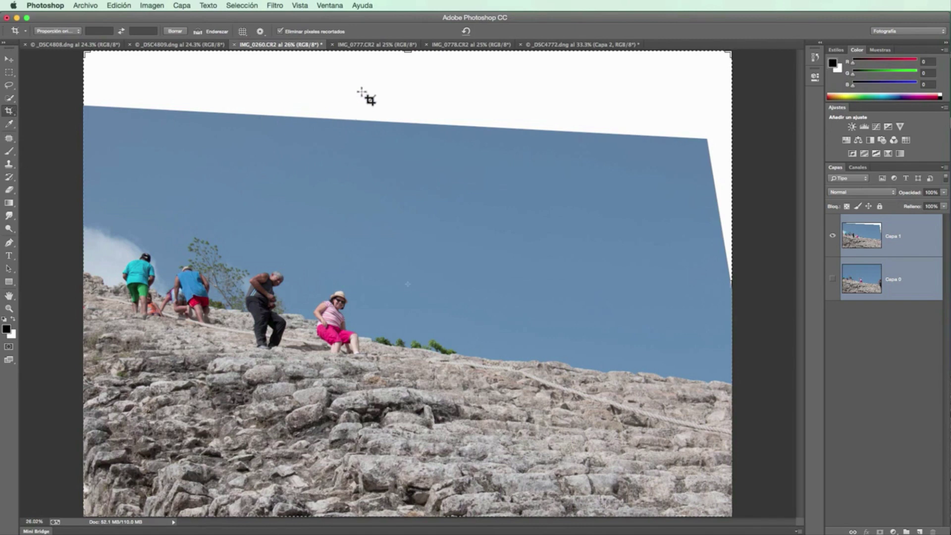
{"action": "left_click_drag", "start_coordinate": [408, 52], "coordinate": [406, 96]}
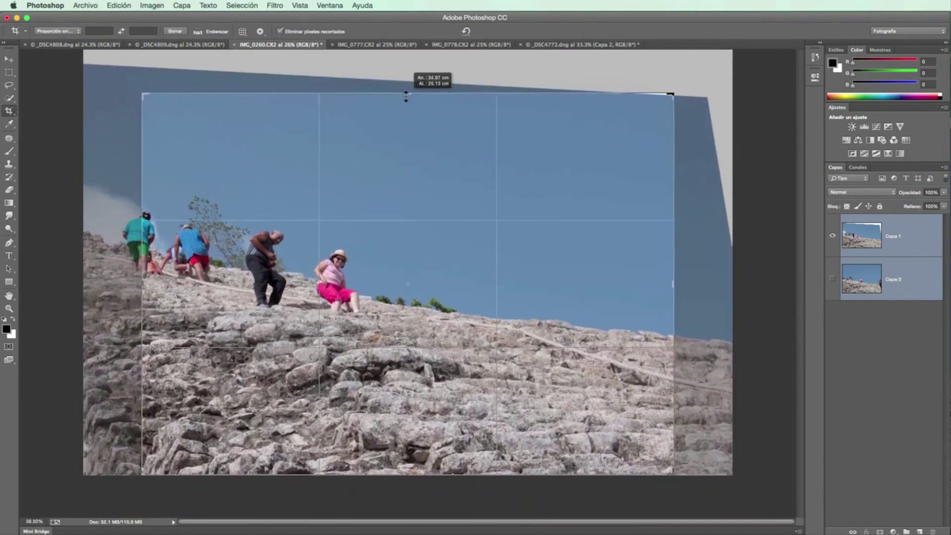
{"action": "left_click_drag", "start_coordinate": [405, 96], "coordinate": [408, 94]}
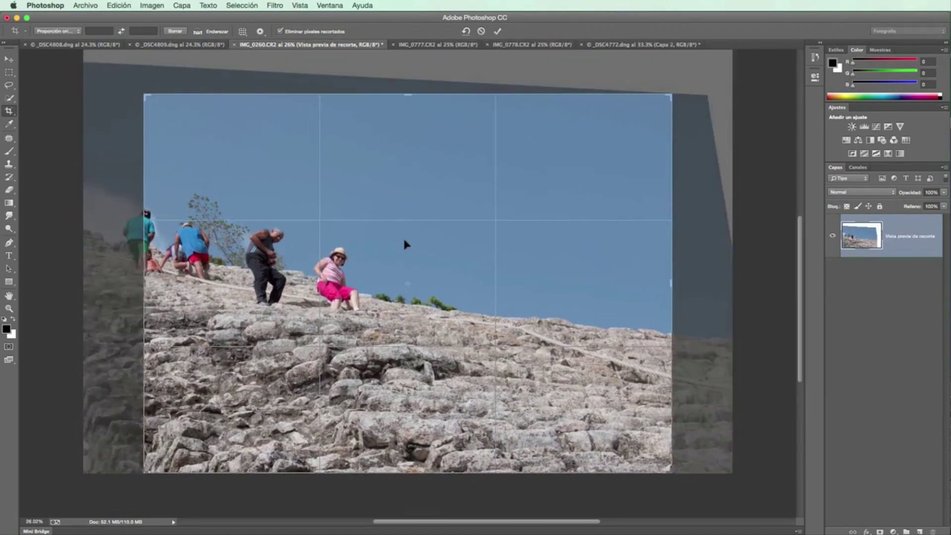
{"action": "mouse_move", "coordinate": [419, 243]}
{"action": "left_mouse_down"}
{"action": "mouse_move", "coordinate": [441, 246]}
{"action": "mouse_move", "coordinate": [400, 245]}
{"action": "left_mouse_up"}
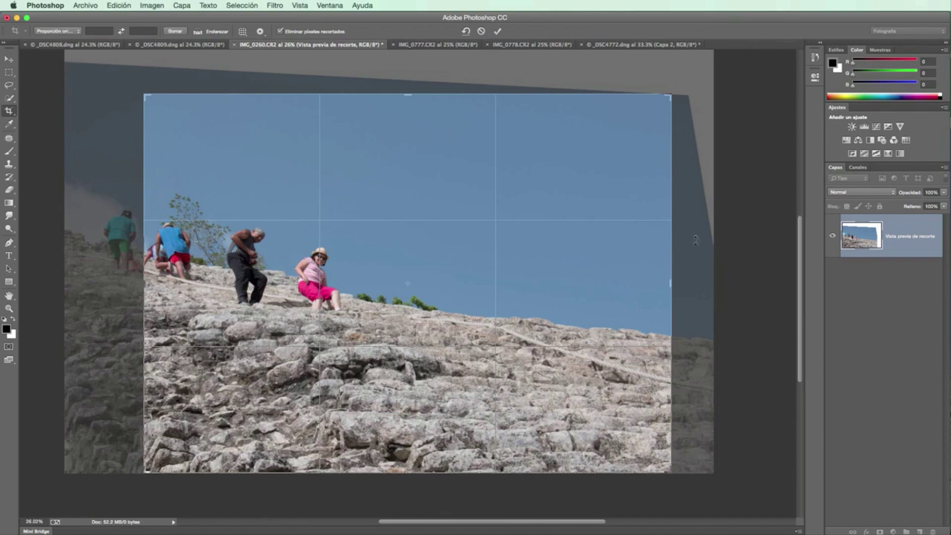
{"action": "left_click_drag", "start_coordinate": [409, 96], "coordinate": [407, 126]}
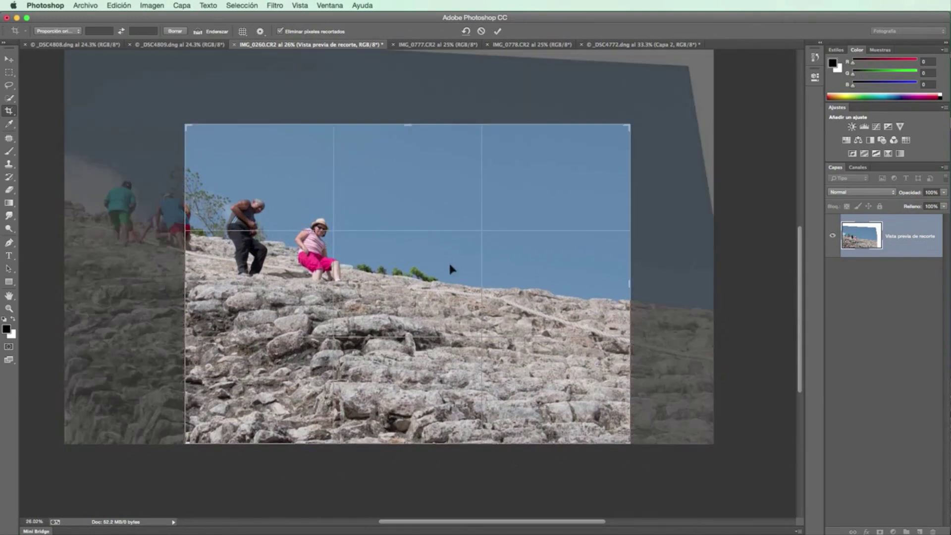
{"action": "left_click_drag", "start_coordinate": [448, 261], "coordinate": [429, 272]}
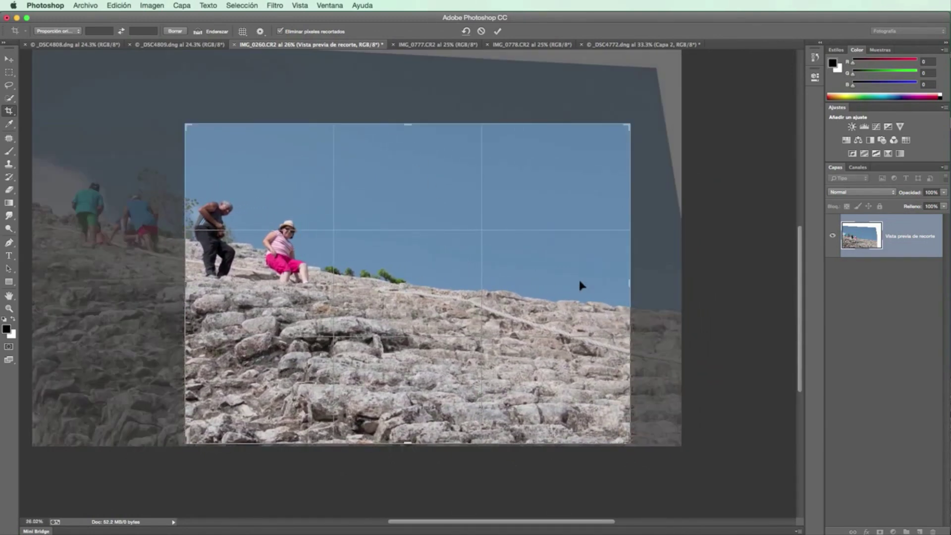
{"action": "left_click_drag", "start_coordinate": [630, 284], "coordinate": [646, 285]}
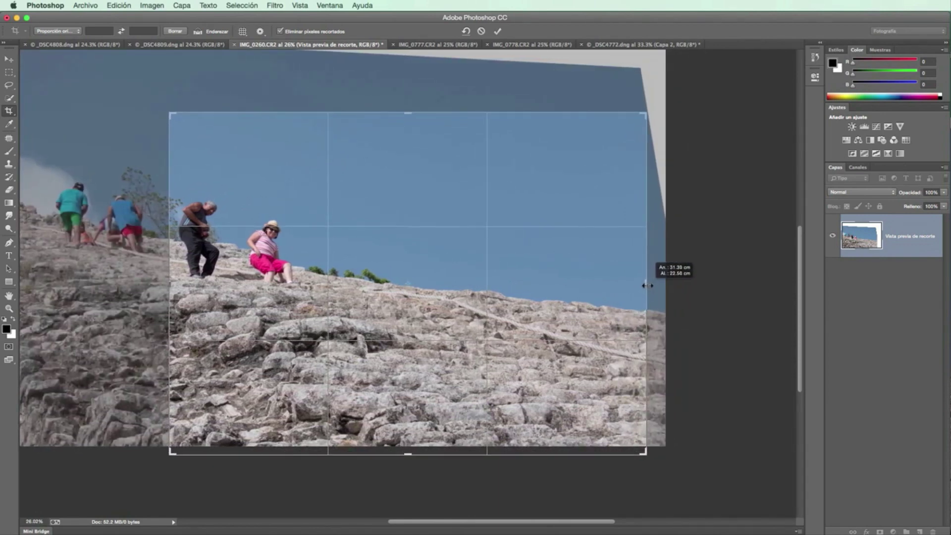
{"action": "left_click_drag", "start_coordinate": [647, 285], "coordinate": [647, 285]}
{"action": "left_click_drag", "start_coordinate": [406, 453], "coordinate": [409, 447]}
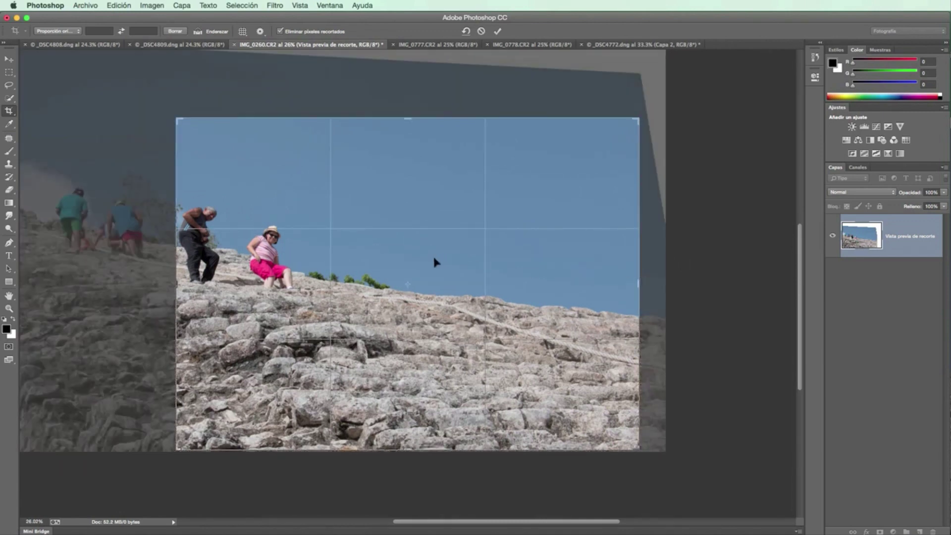
{"action": "key", "text": "Return"}
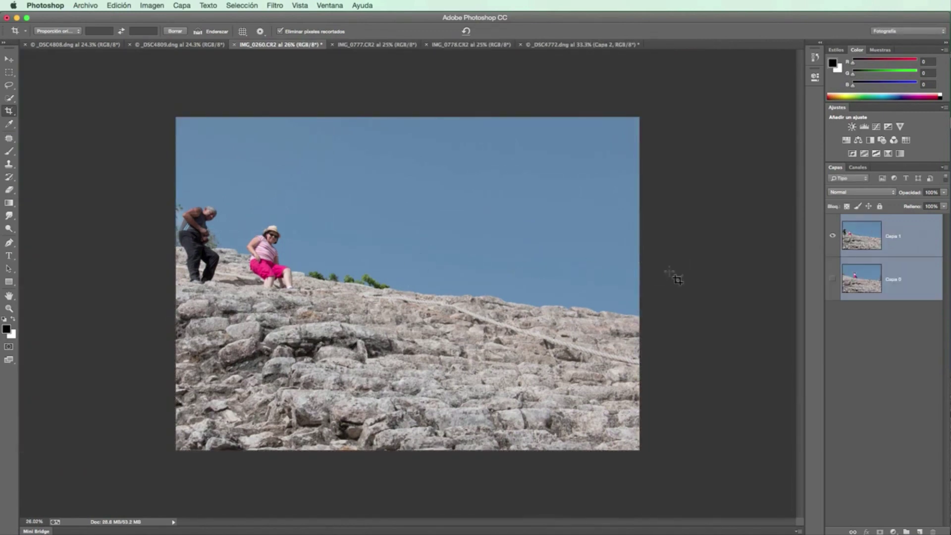
{"action": "left_click", "coordinate": [833, 237]}
{"action": "left_click", "coordinate": [834, 238]}
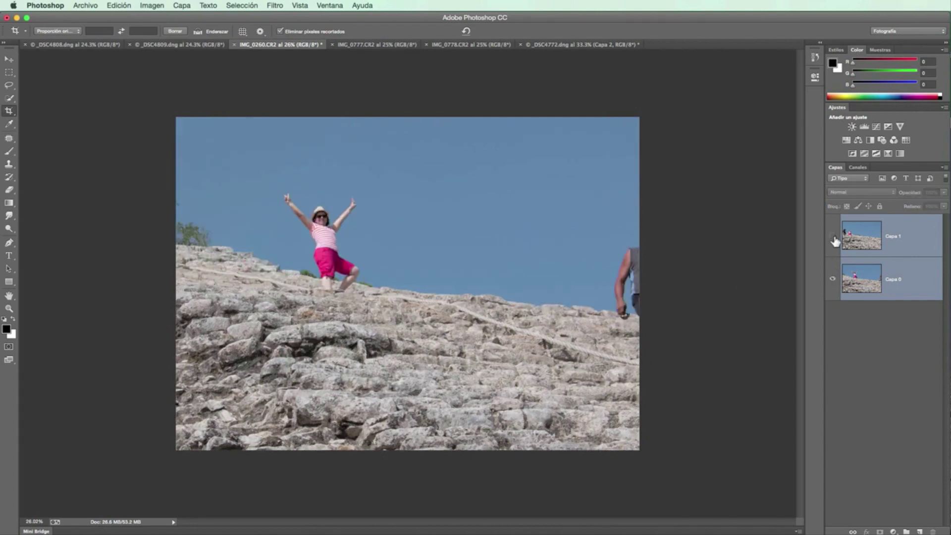
{"action": "left_click", "coordinate": [834, 238]}
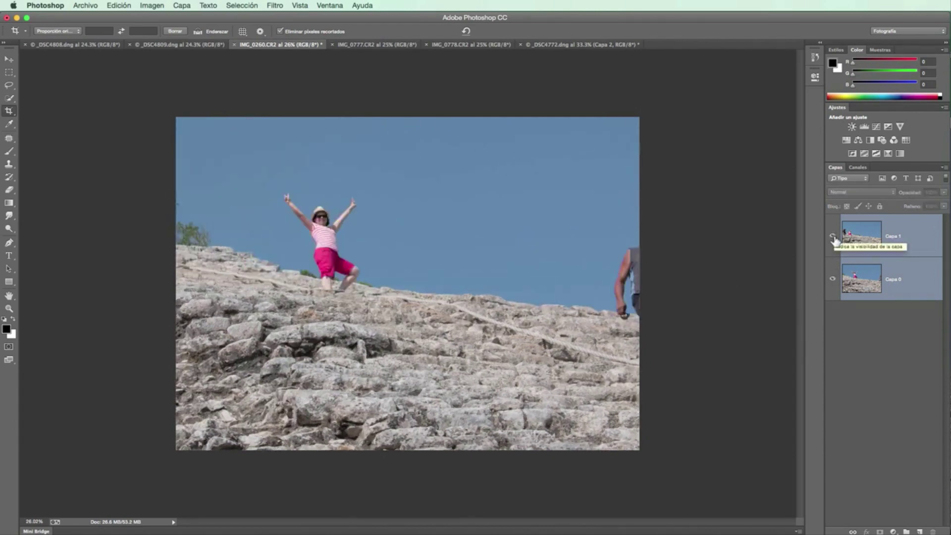
{"action": "left_click", "coordinate": [833, 237]}
{"action": "left_click", "coordinate": [833, 237]}
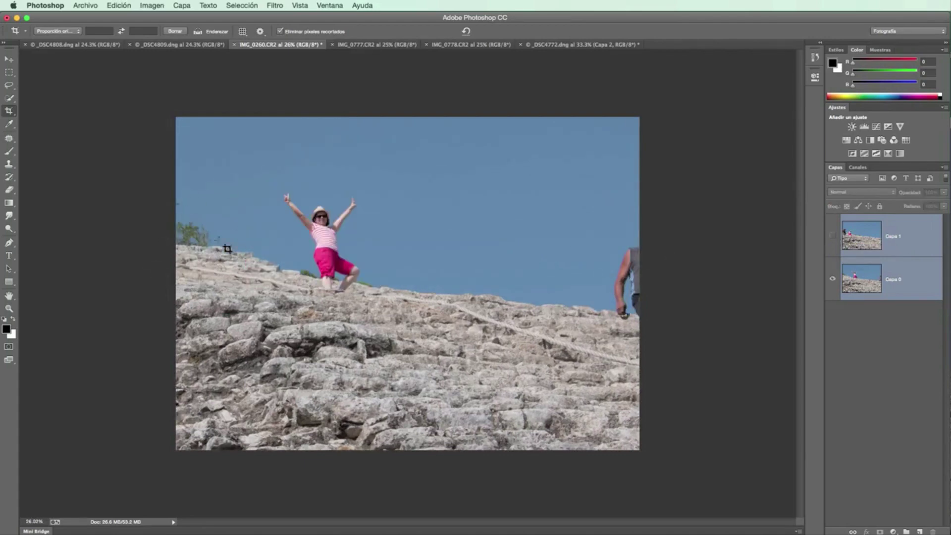
{"action": "left_click", "coordinate": [833, 237]}
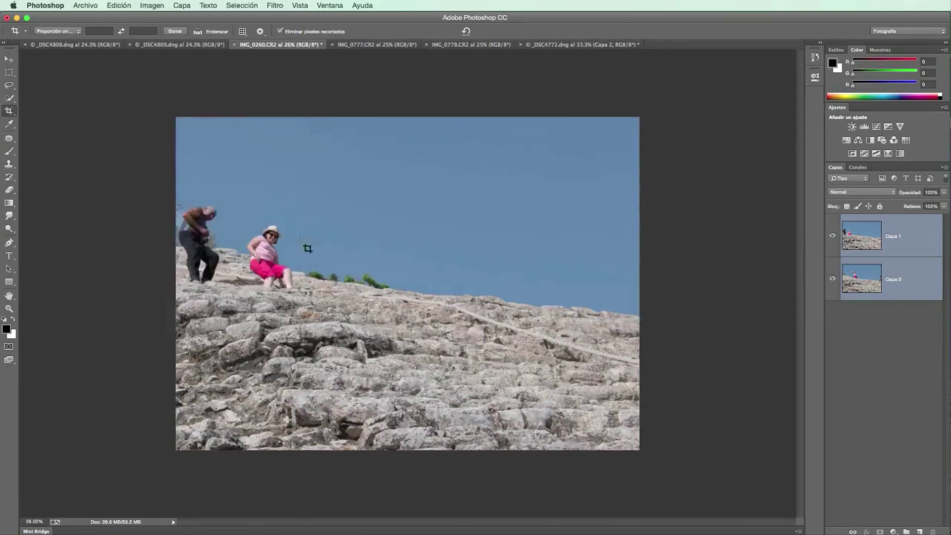
{"action": "left_click", "coordinate": [833, 236]}
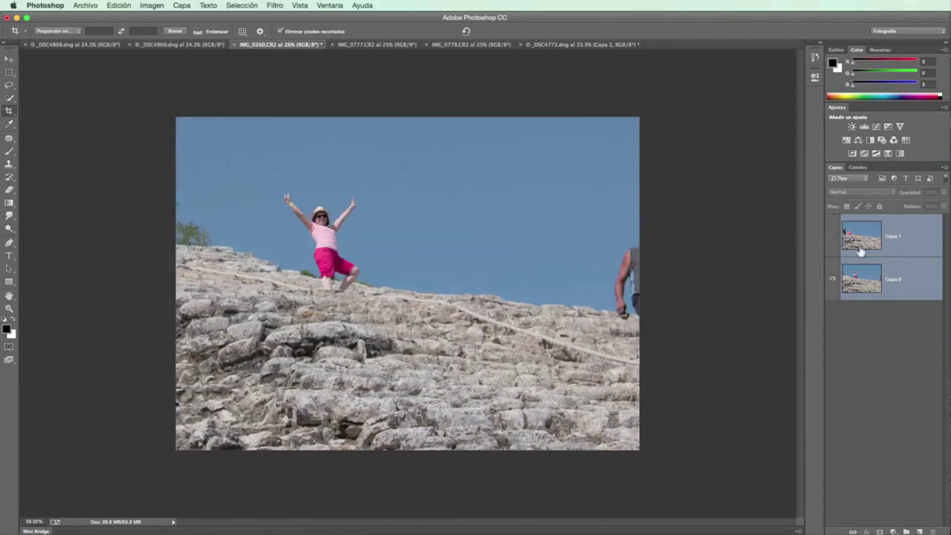
{"action": "left_click", "coordinate": [833, 236]}
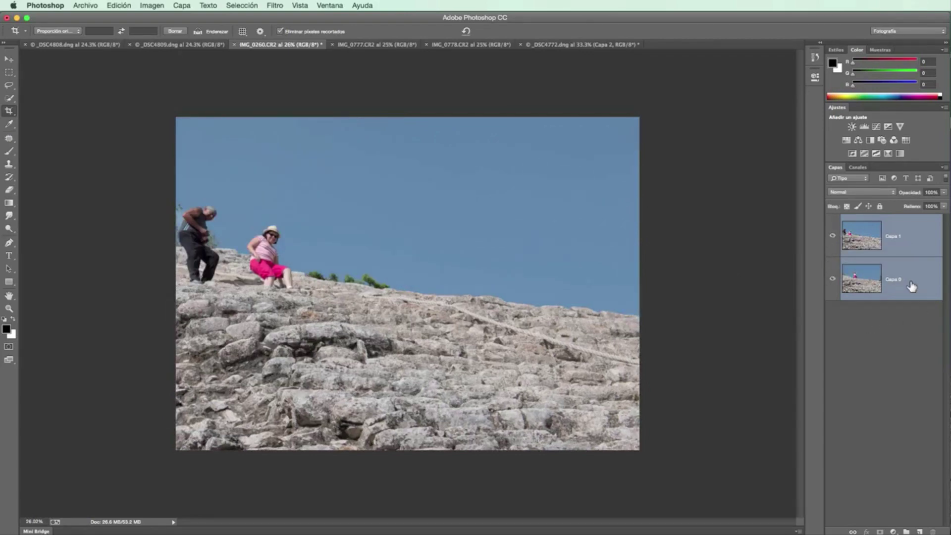
{"action": "left_click", "coordinate": [906, 245]}
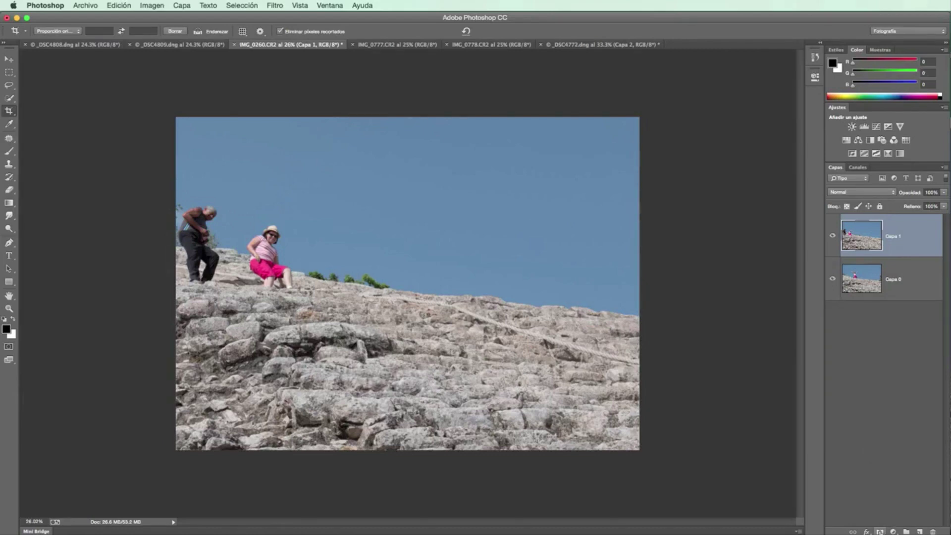
Add a hide-all mask to Capa 1 and lower its density to about 38%.
{"action": "left_click", "coordinate": [880, 531], "text": "alt"}
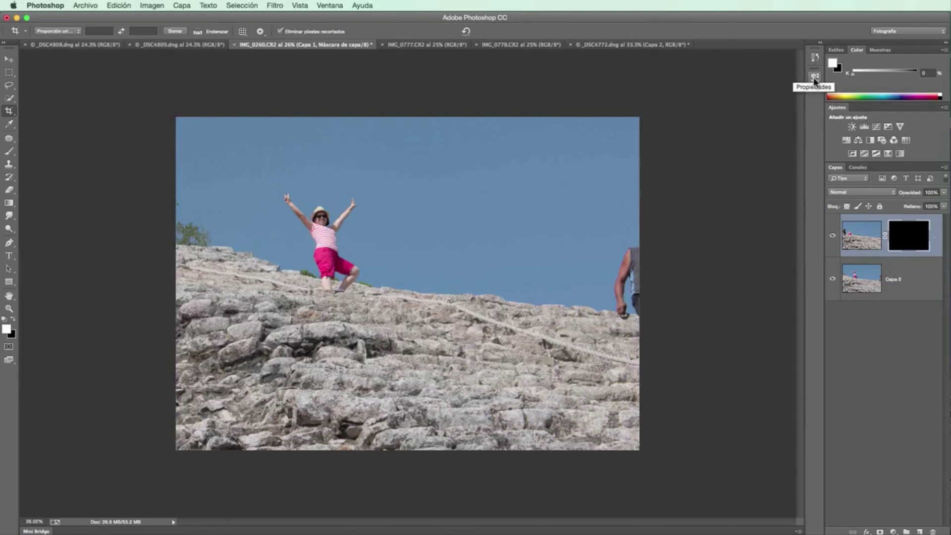
{"action": "left_click", "coordinate": [814, 79]}
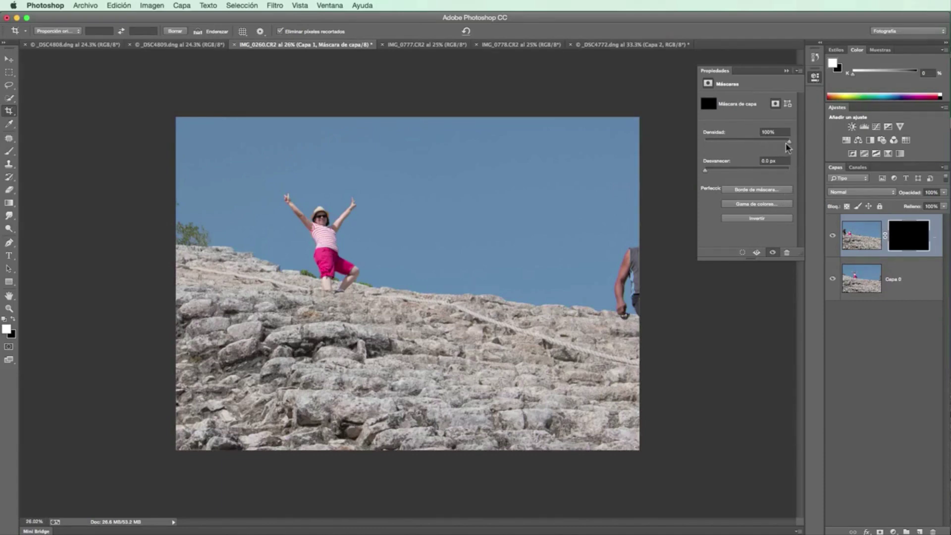
{"action": "left_click_drag", "start_coordinate": [782, 143], "coordinate": [738, 143]}
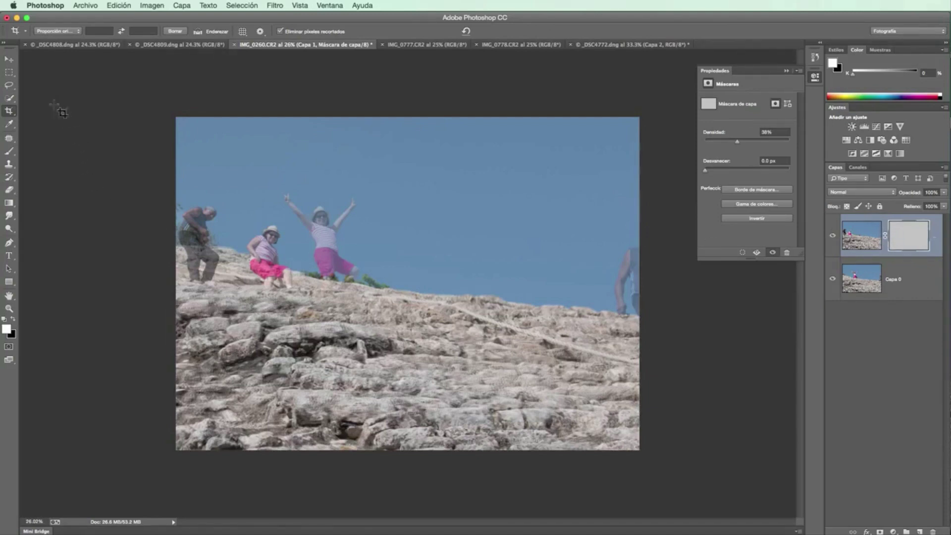
{"action": "left_click", "coordinate": [9, 155]}
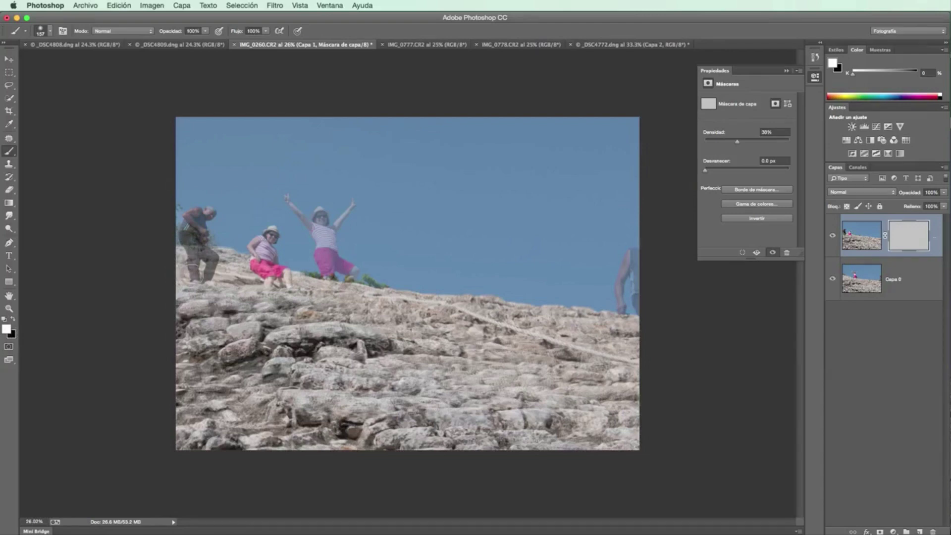
Paint the left man back in on Capa 1's mask and restore density to 100%.
{"action": "mouse_move", "coordinate": [202, 271]}
{"action": "left_mouse_down"}
{"action": "mouse_move", "coordinate": [198, 216]}
{"action": "mouse_move", "coordinate": [188, 227]}
{"action": "mouse_move", "coordinate": [190, 218]}
{"action": "mouse_move", "coordinate": [209, 261]}
{"action": "mouse_move", "coordinate": [192, 219]}
{"action": "mouse_move", "coordinate": [199, 274]}
{"action": "left_mouse_up"}
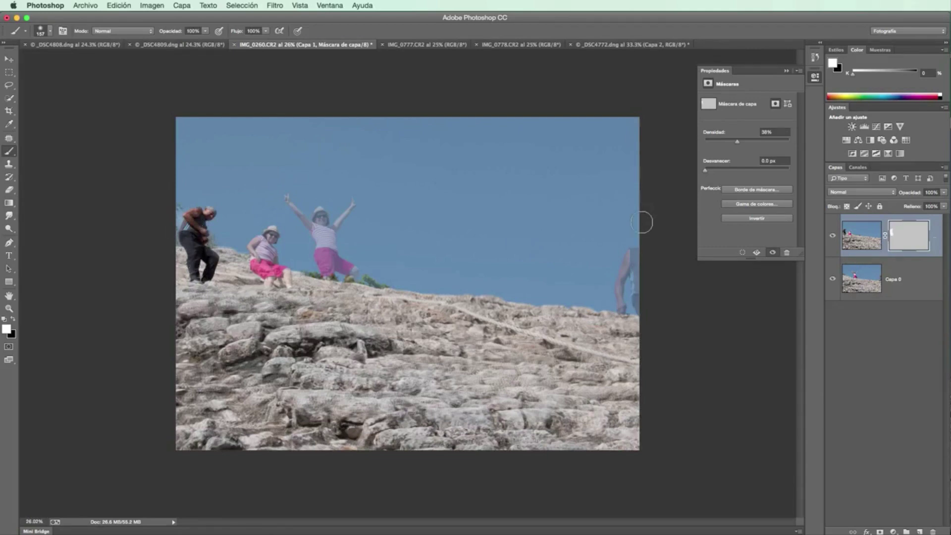
{"action": "left_click", "coordinate": [735, 141]}
{"action": "left_click_drag", "start_coordinate": [752, 143], "coordinate": [779, 147]}
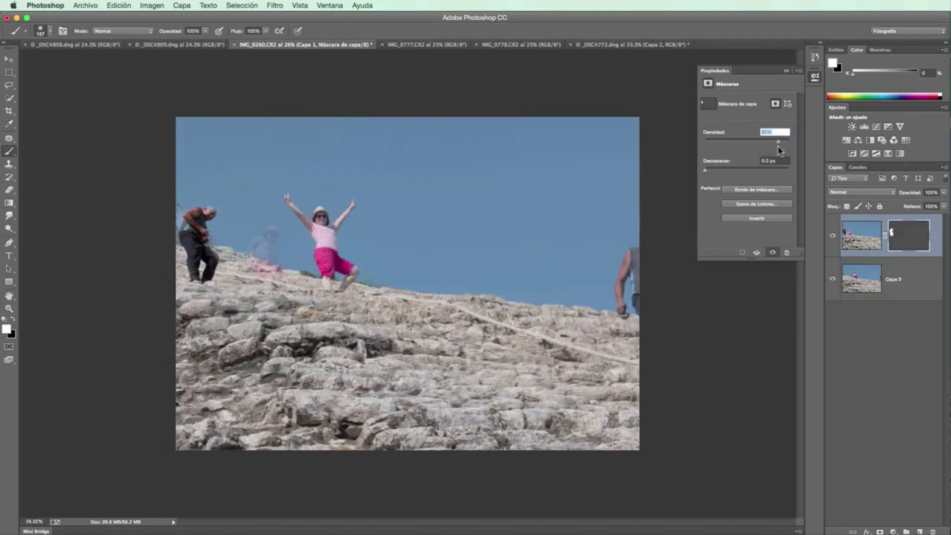
{"action": "left_click_drag", "start_coordinate": [779, 143], "coordinate": [795, 143]}
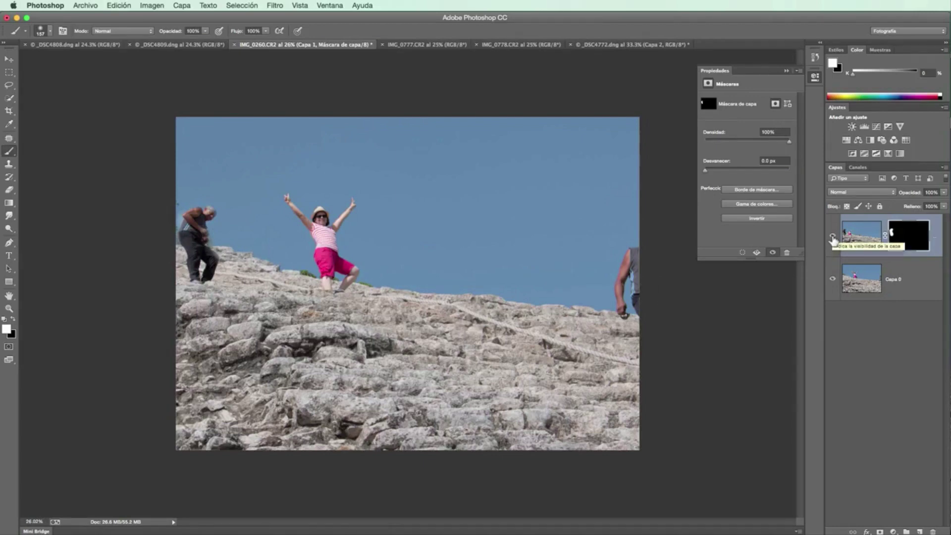
Check the result against the top layer and touch up mask edges around both men.
{"action": "left_click", "coordinate": [832, 238]}
{"action": "left_click", "coordinate": [832, 239]}
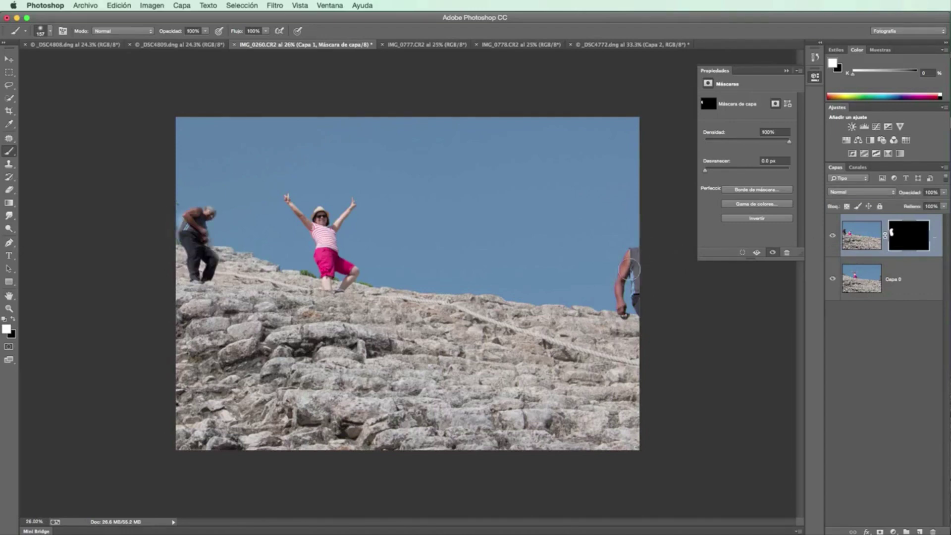
{"action": "left_click_drag", "start_coordinate": [189, 241], "coordinate": [184, 233]}
{"action": "left_click_drag", "start_coordinate": [638, 285], "coordinate": [629, 301]}
{"action": "mouse_move", "coordinate": [178, 233]}
{"action": "left_mouse_down"}
{"action": "mouse_move", "coordinate": [203, 254]}
{"action": "mouse_move", "coordinate": [204, 226]}
{"action": "left_mouse_up"}
Add a Curves layer clipped to Capa 1, pulling the midpoint down to about 127/119.
{"action": "left_click", "coordinate": [877, 127]}
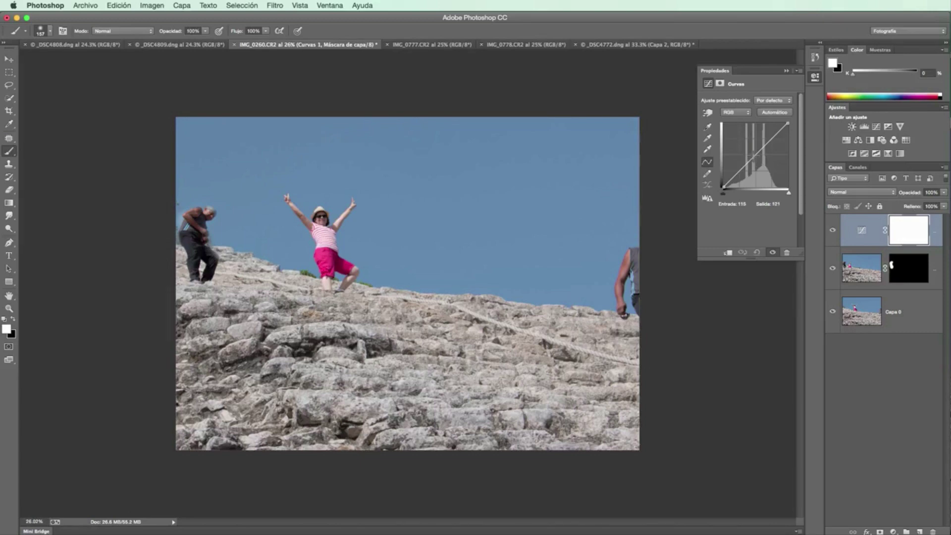
{"action": "left_click_drag", "start_coordinate": [751, 157], "coordinate": [748, 149]}
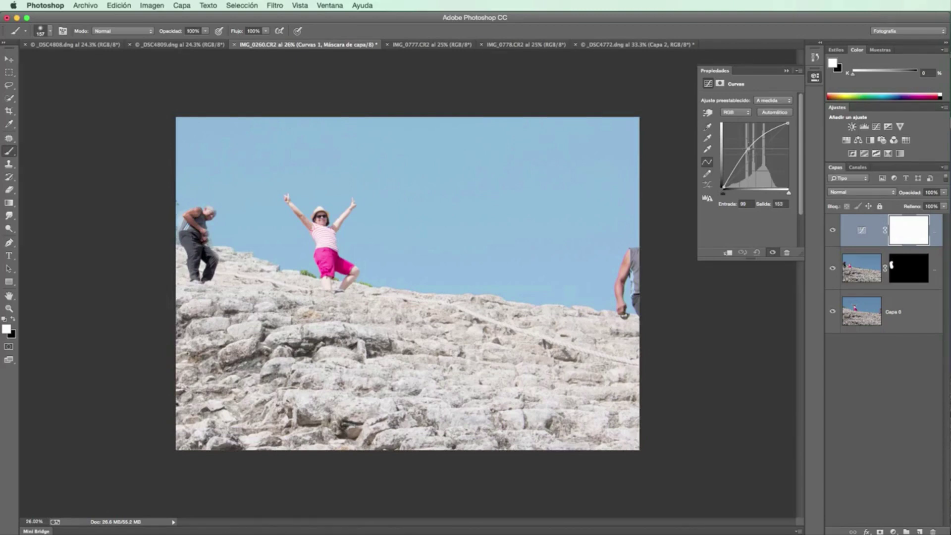
{"action": "left_click_drag", "start_coordinate": [748, 149], "coordinate": [753, 154]}
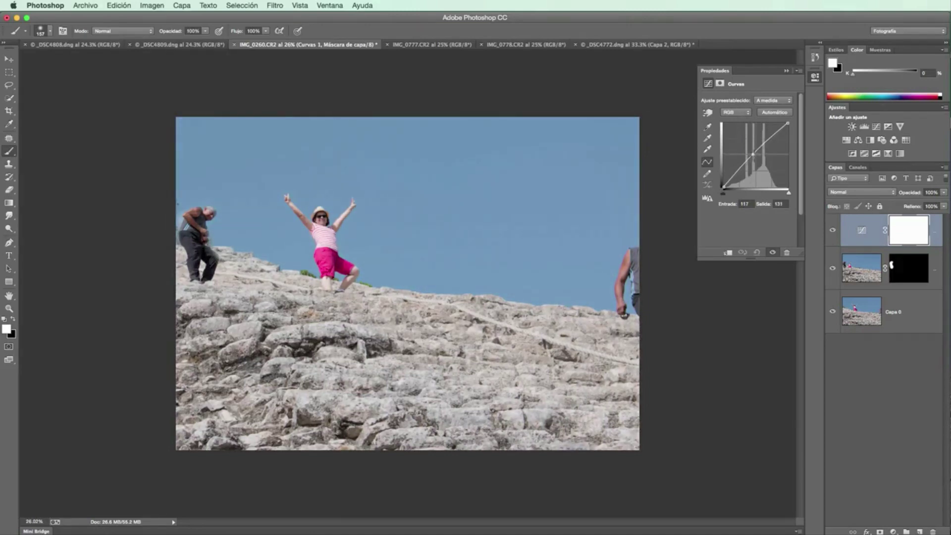
{"action": "left_click_drag", "start_coordinate": [752, 154], "coordinate": [755, 157]}
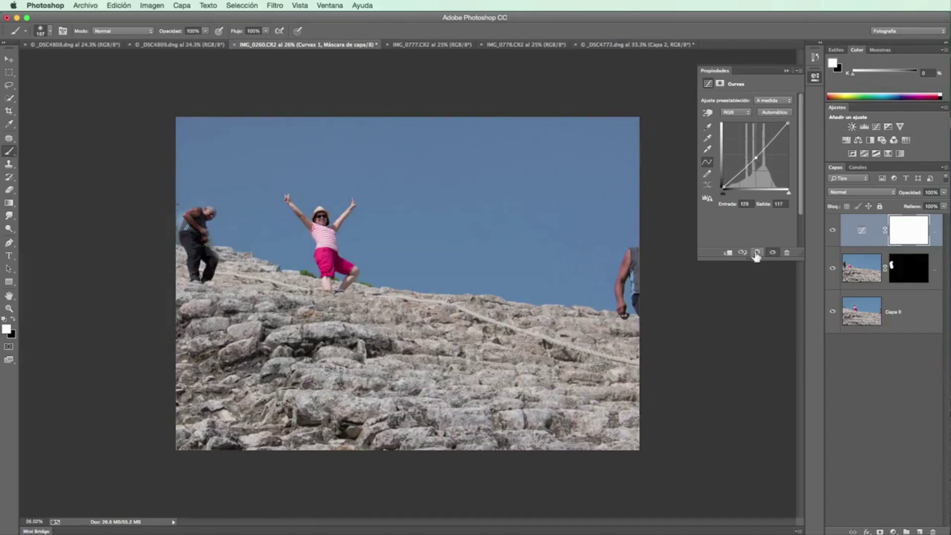
{"action": "left_click", "coordinate": [728, 254]}
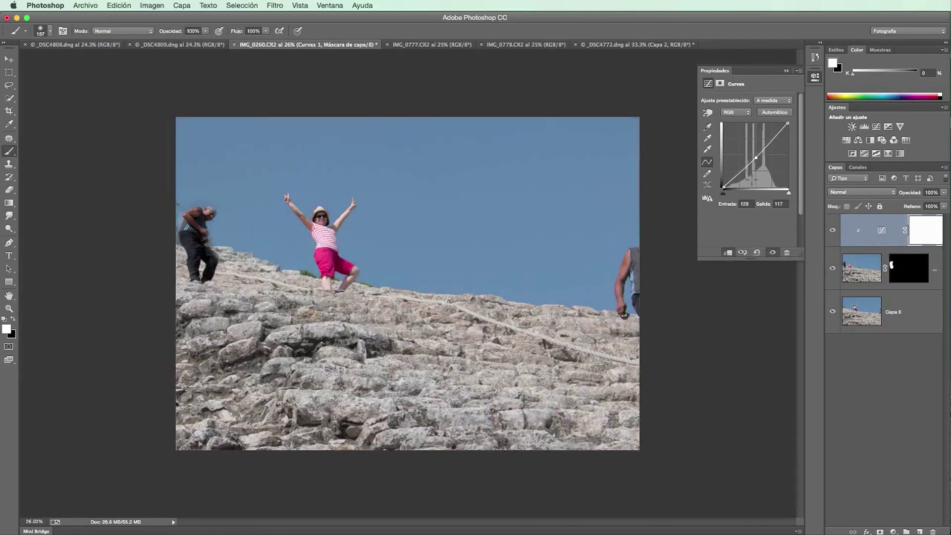
{"action": "left_click_drag", "start_coordinate": [755, 158], "coordinate": [755, 158]}
{"action": "left_click", "coordinate": [9, 309]}
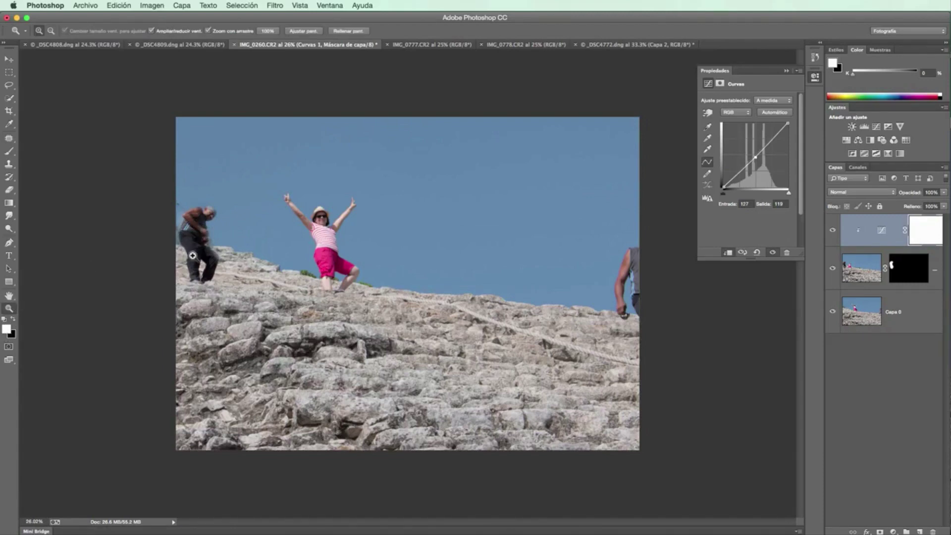
{"action": "left_click", "coordinate": [191, 242]}
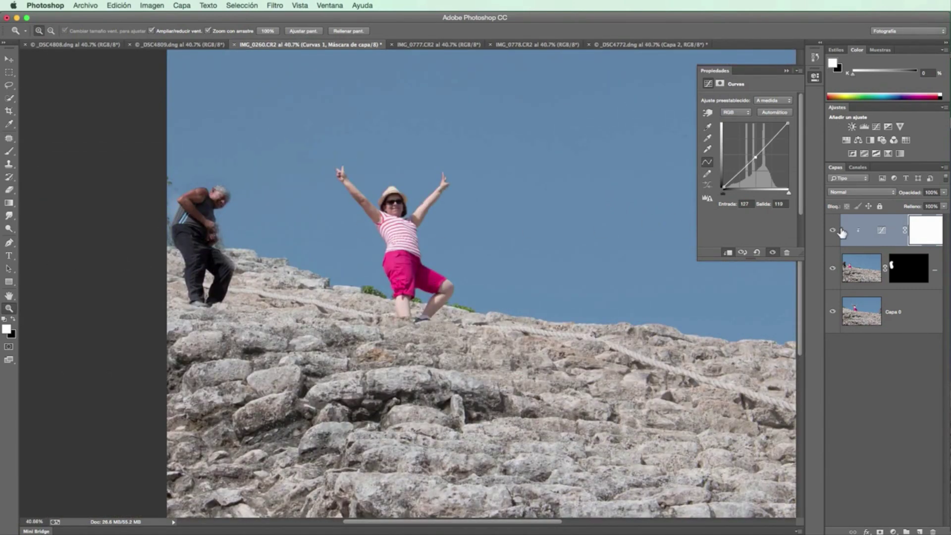
{"action": "left_click", "coordinate": [12, 318]}
{"action": "left_click", "coordinate": [9, 151]}
{"action": "left_click", "coordinate": [925, 229]}
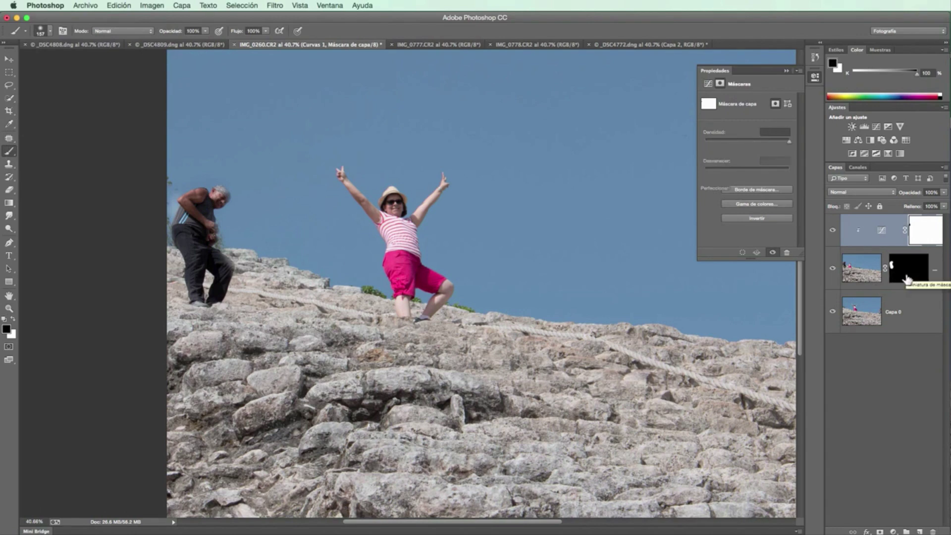
{"action": "left_click", "coordinate": [907, 279]}
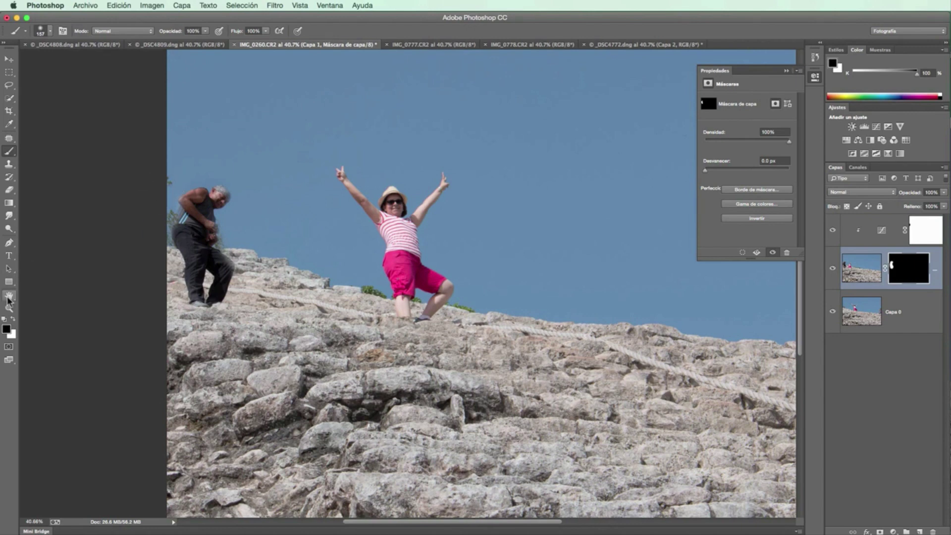
{"action": "double_click", "coordinate": [8, 296]}
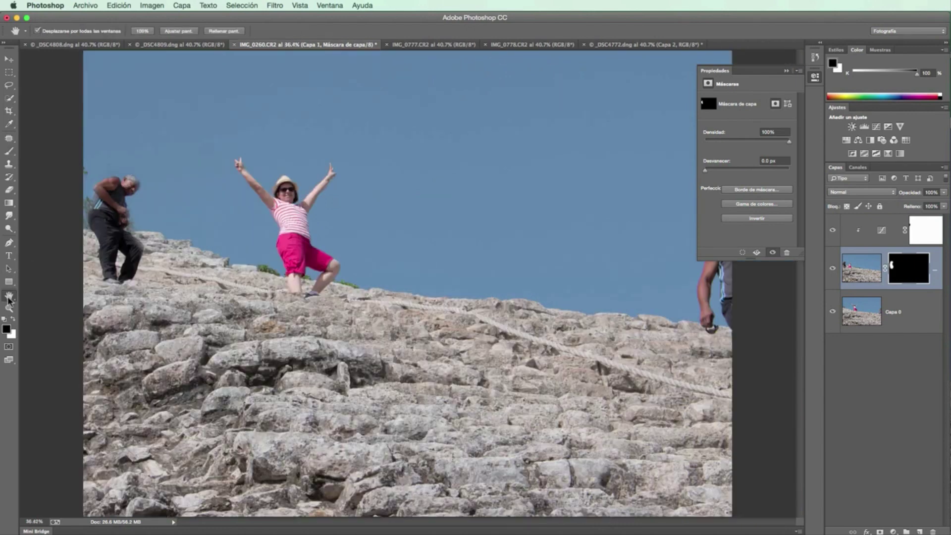
{"action": "left_click", "coordinate": [787, 70]}
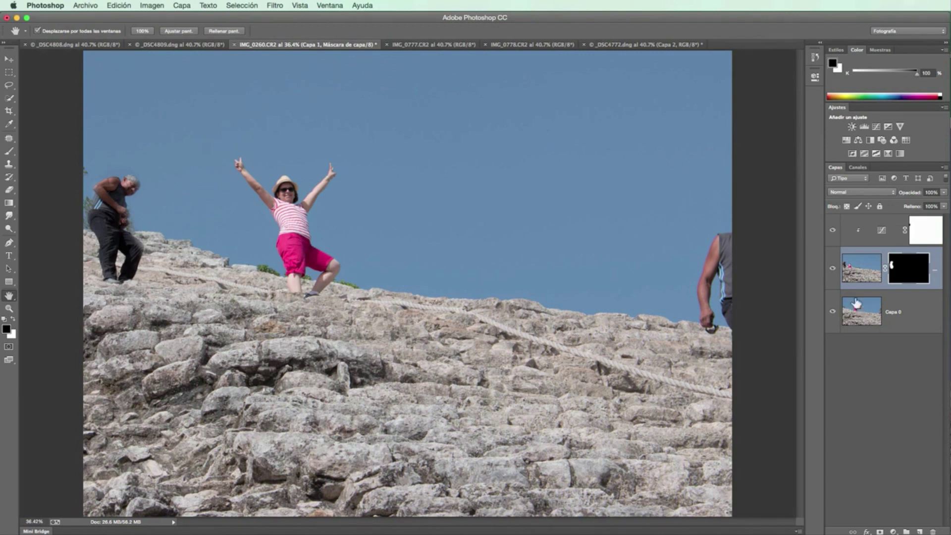
{"action": "left_click", "coordinate": [832, 269]}
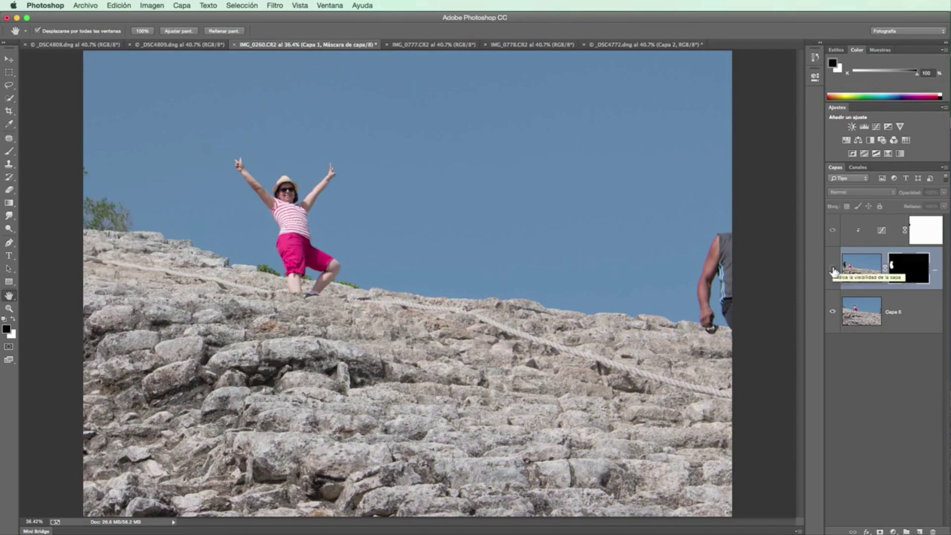
{"action": "left_click", "coordinate": [833, 270]}
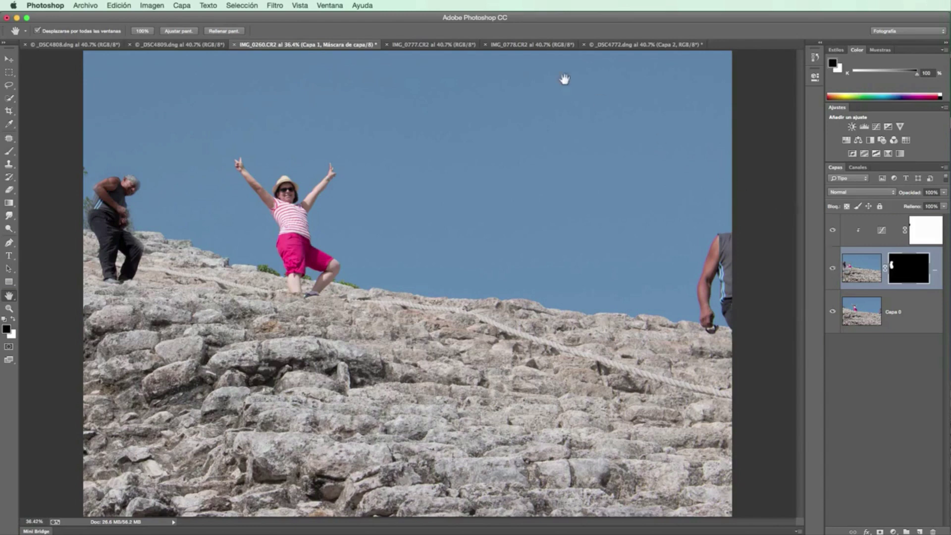
Switch to the _DSC4772 newsstand document and toggle Capa 2 and Capa 1 to view each shot.
{"action": "left_click", "coordinate": [451, 45]}
{"action": "left_click", "coordinate": [529, 46]}
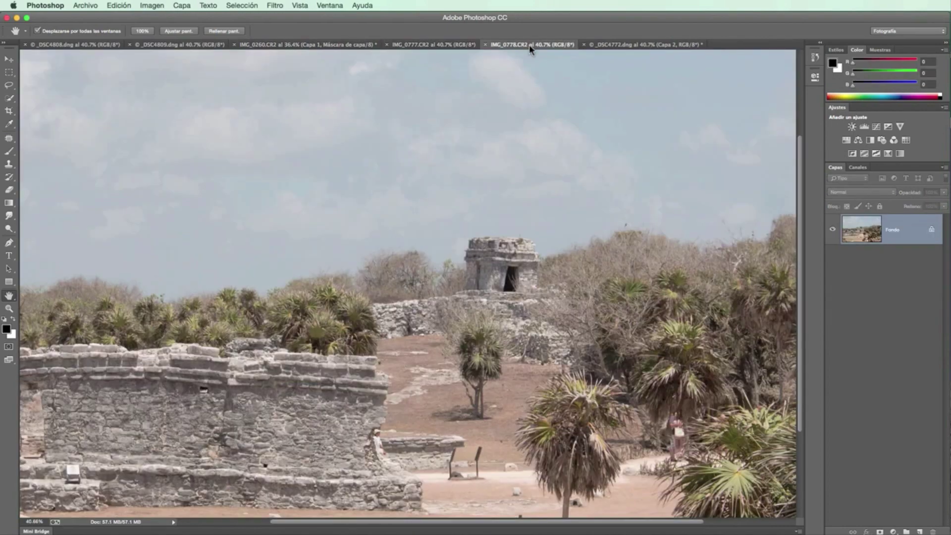
{"action": "left_click", "coordinate": [608, 44]}
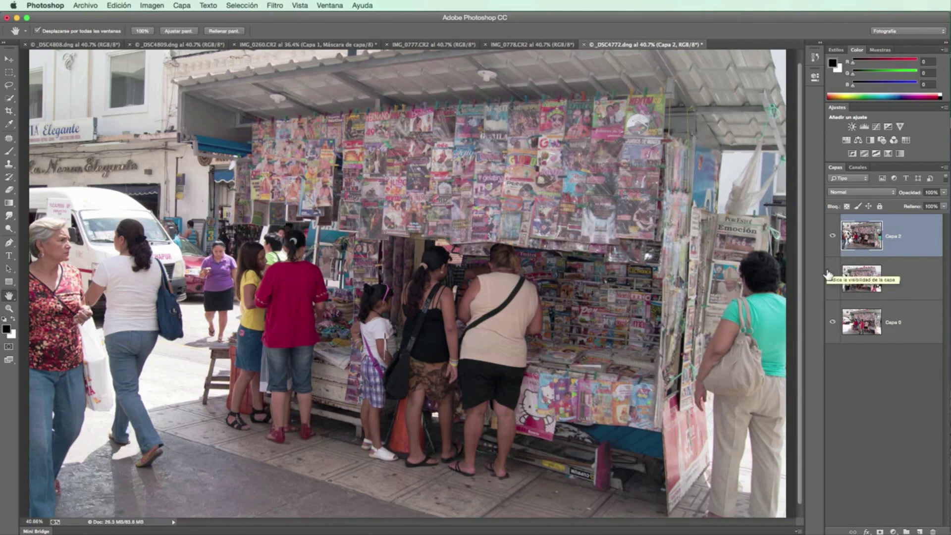
{"action": "left_click", "coordinate": [833, 237]}
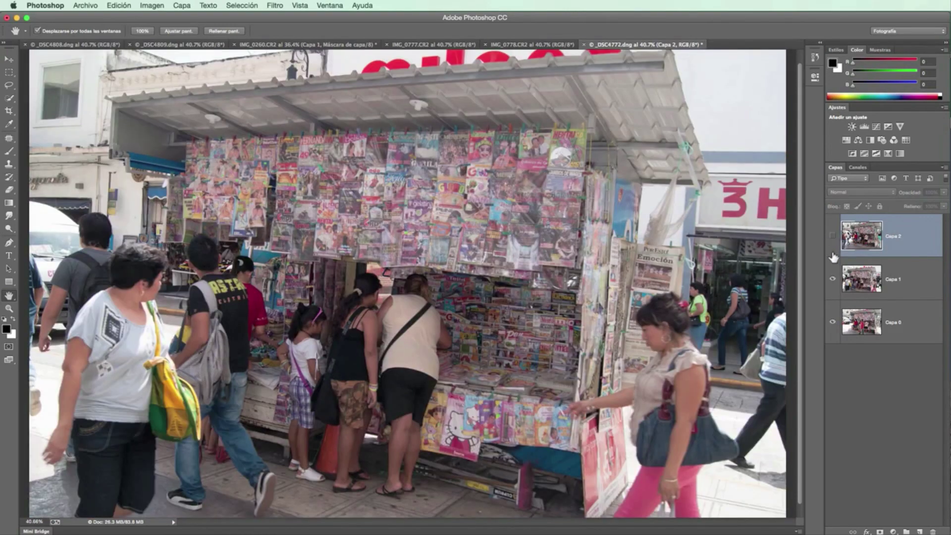
{"action": "left_click", "coordinate": [834, 280]}
{"action": "left_click", "coordinate": [833, 281]}
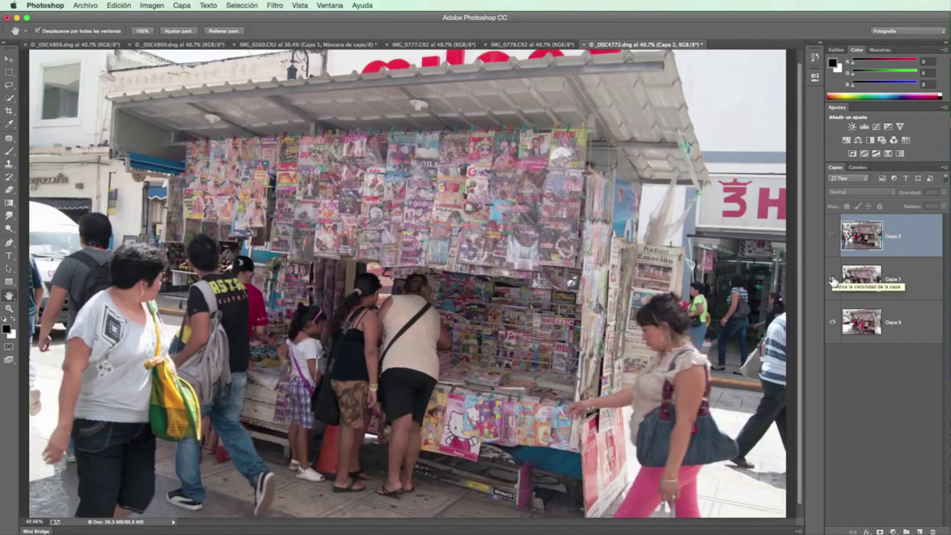
{"action": "left_click", "coordinate": [833, 238]}
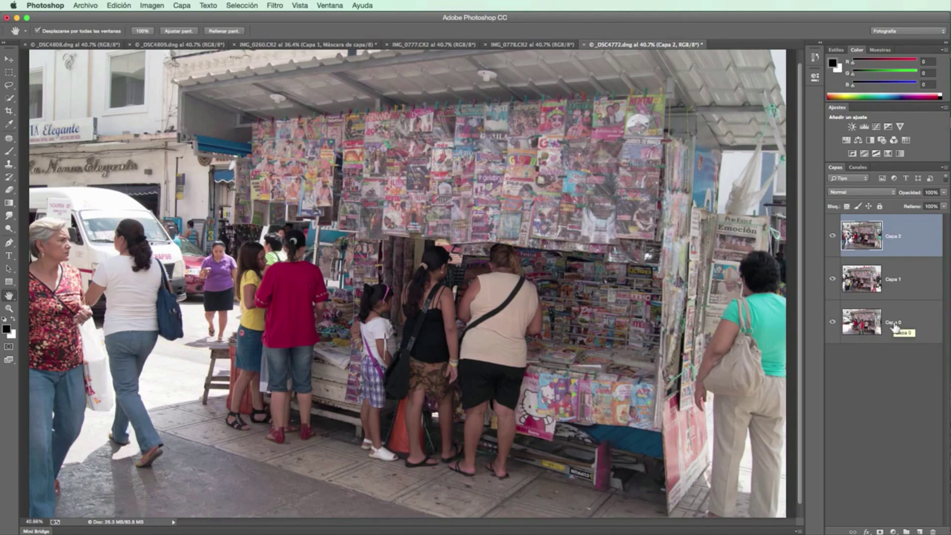
Compare the shots once more, then select Capa 0, Capa 2 and Capa 1 together.
{"action": "left_click", "coordinate": [833, 279]}
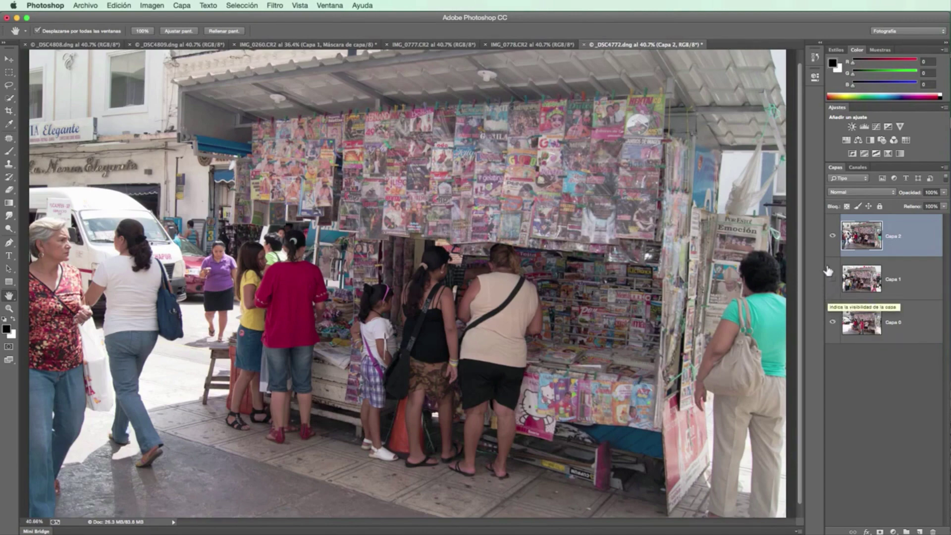
{"action": "left_click", "coordinate": [833, 237]}
{"action": "left_click", "coordinate": [833, 279]}
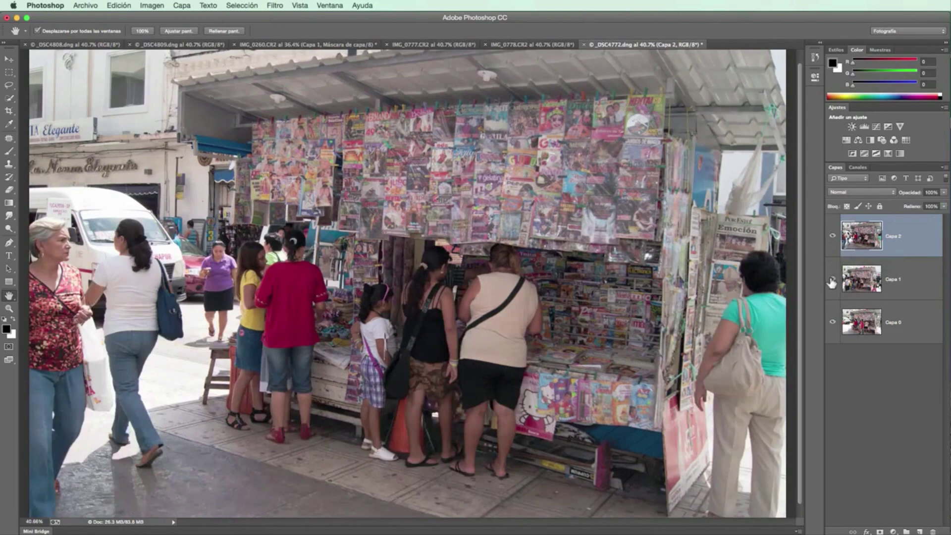
{"action": "left_click", "coordinate": [886, 333]}
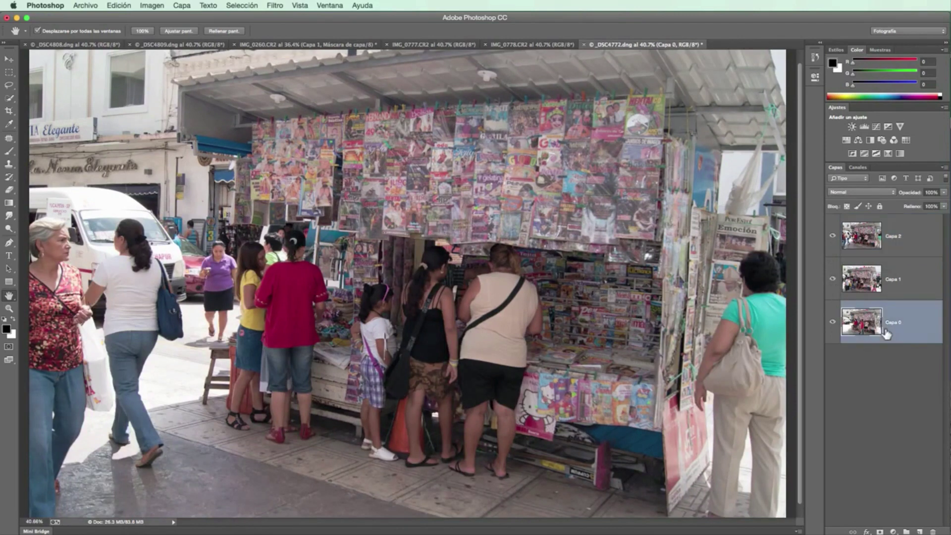
{"action": "left_click", "coordinate": [894, 243], "text": "super"}
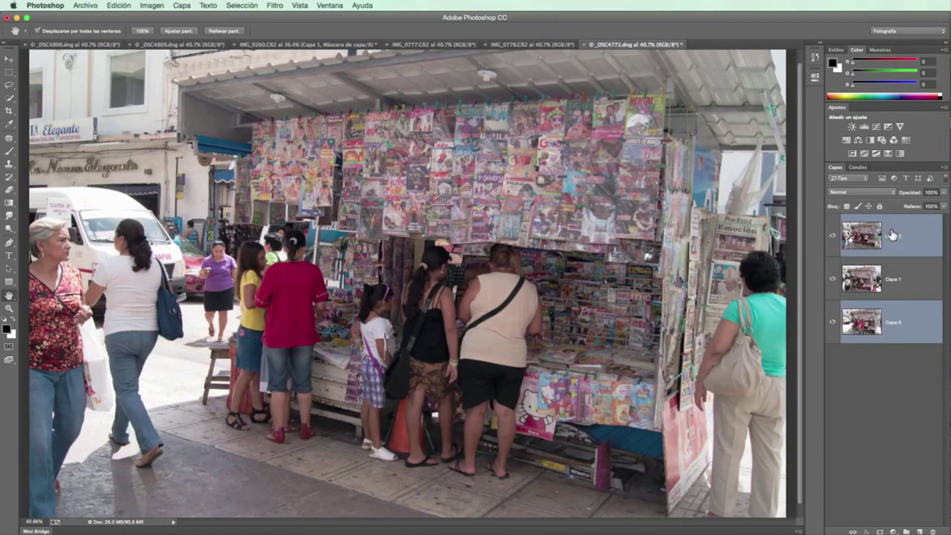
{"action": "left_click", "coordinate": [898, 283], "text": "super"}
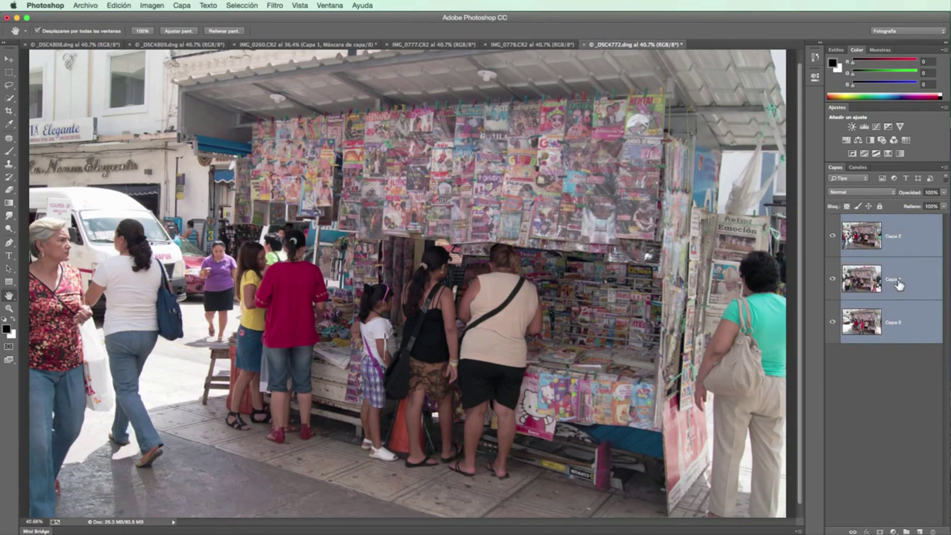
Auto-align the three selected layers using Automatic projection.
{"action": "left_click", "coordinate": [111, 5]}
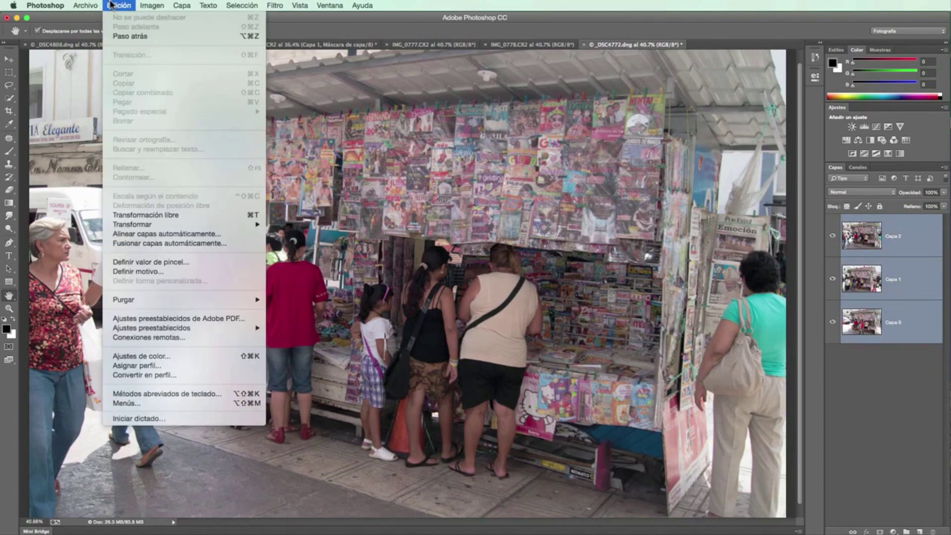
{"action": "left_click", "coordinate": [144, 235]}
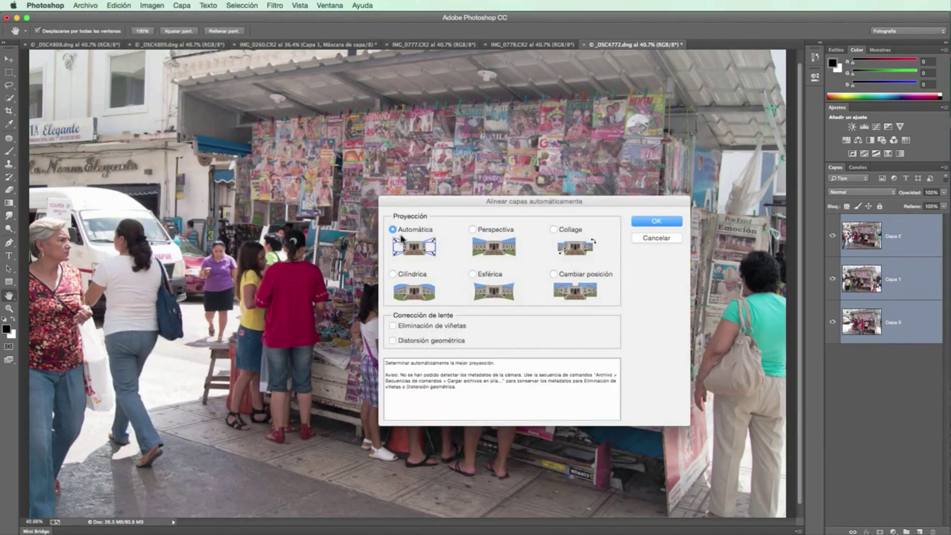
{"action": "left_click", "coordinate": [655, 223]}
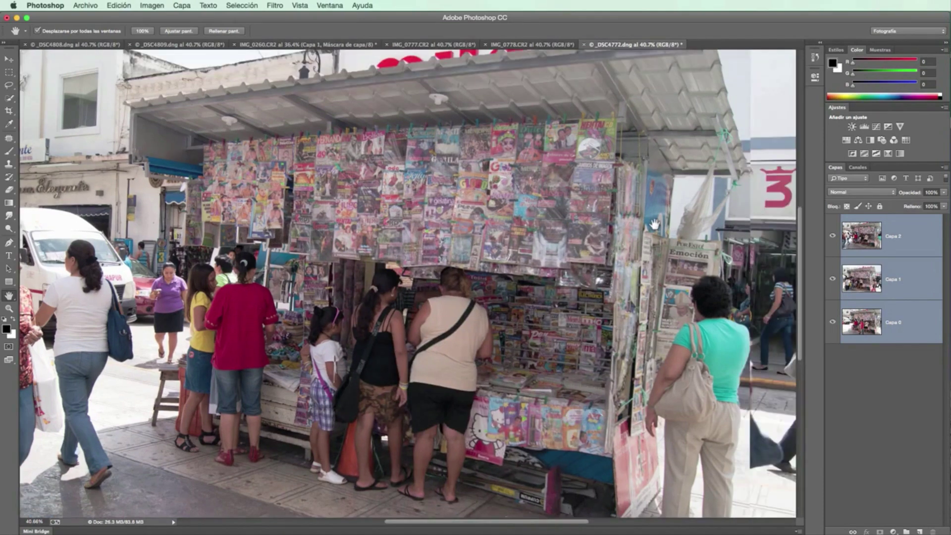
Check the alignment, zoom out, and leave Capa 1 and Capa 2 hidden.
{"action": "left_click", "coordinate": [832, 236]}
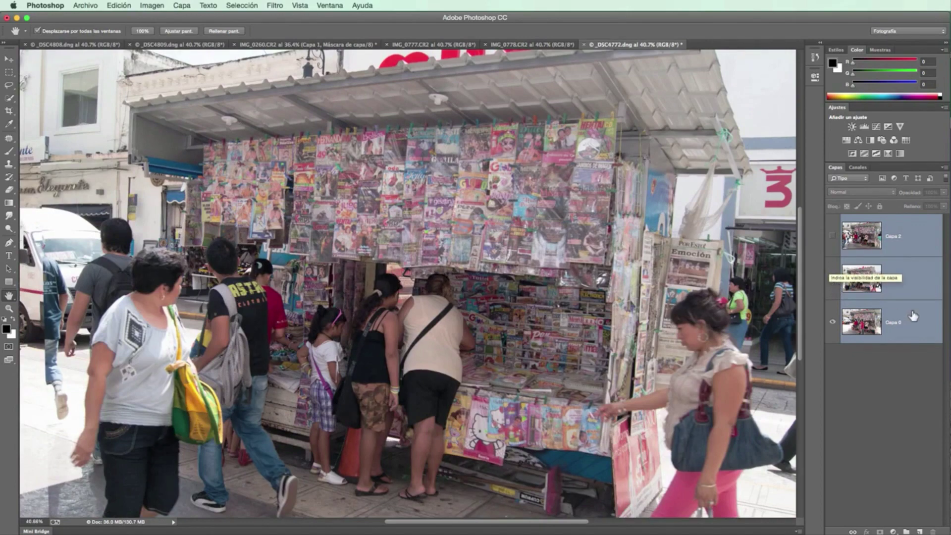
{"action": "left_click", "coordinate": [833, 280]}
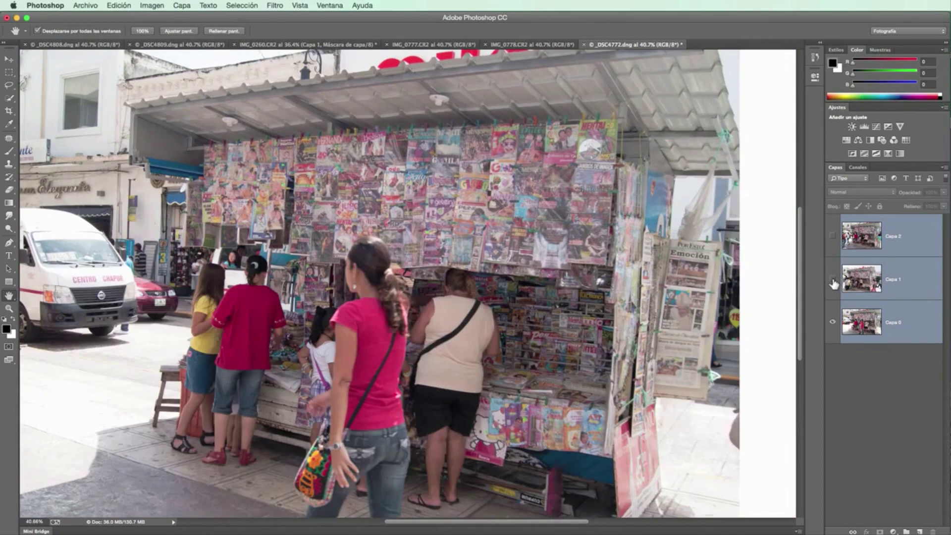
{"action": "left_click", "coordinate": [833, 280]}
{"action": "key", "text": "super+minus"}
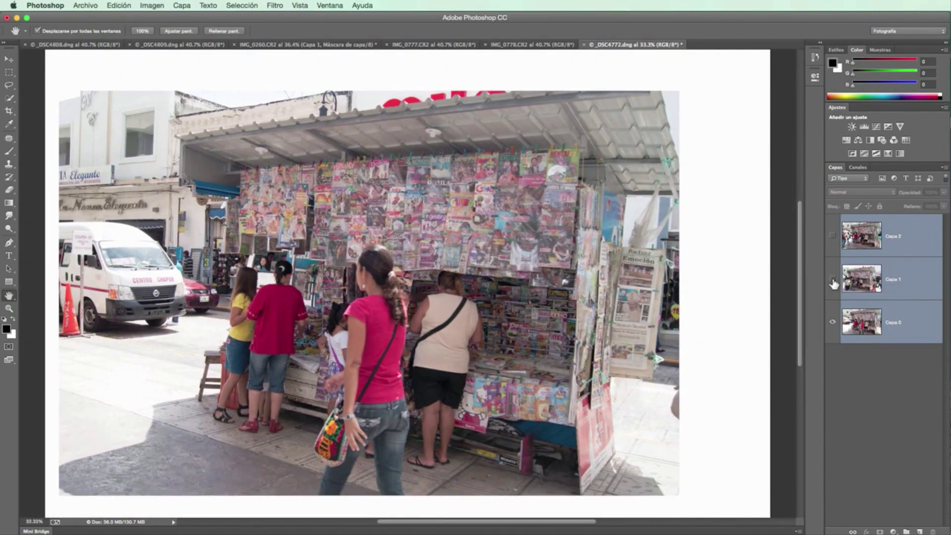
{"action": "left_click", "coordinate": [832, 280]}
{"action": "left_click", "coordinate": [833, 280]}
Crop the aligned canvas, pulling the right edge in and the top below the white border.
{"action": "left_click", "coordinate": [9, 111]}
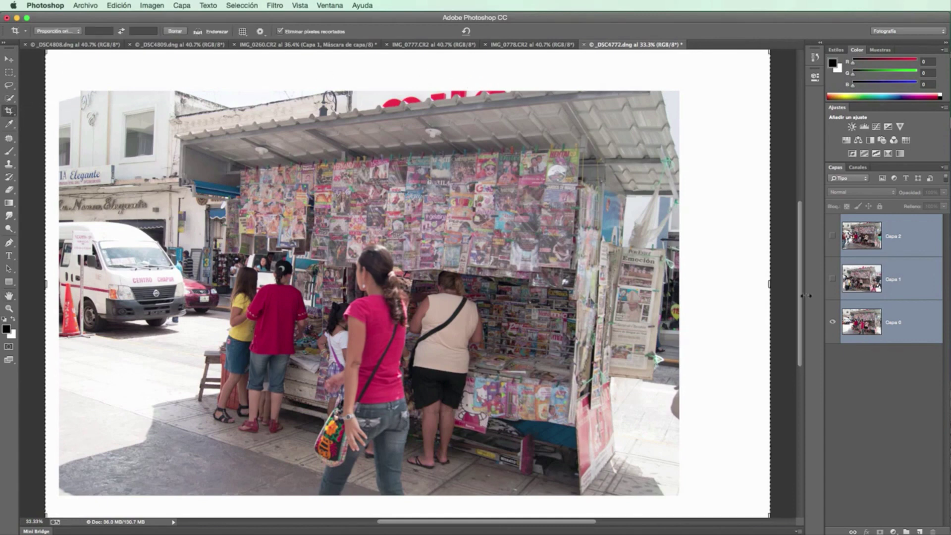
{"action": "left_click_drag", "start_coordinate": [769, 284], "coordinate": [726, 285]}
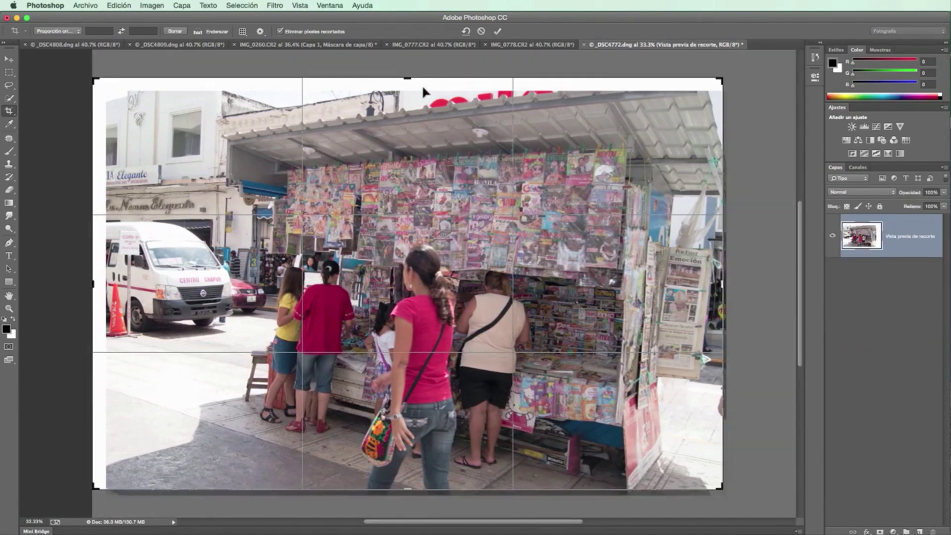
{"action": "left_click_drag", "start_coordinate": [407, 78], "coordinate": [404, 89]}
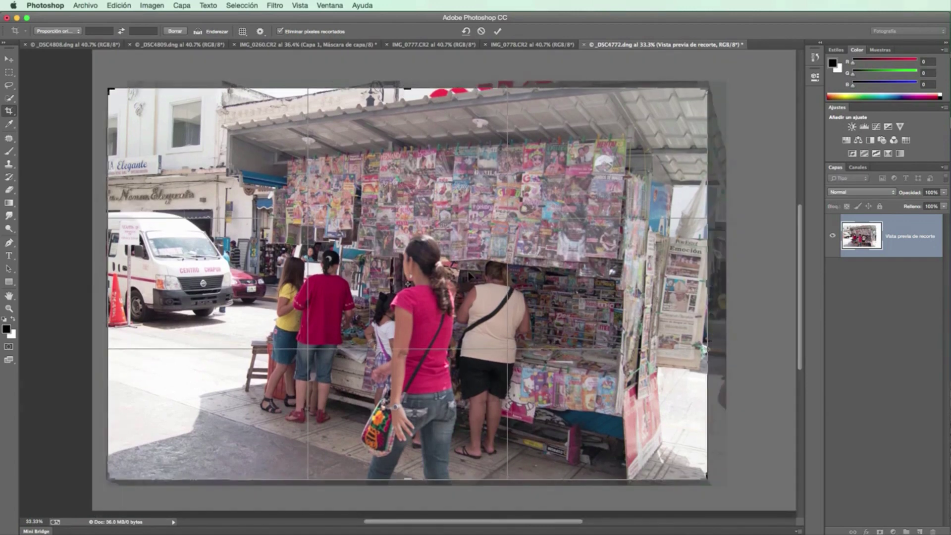
{"action": "left_click_drag", "start_coordinate": [452, 272], "coordinate": [451, 271]}
{"action": "double_click", "coordinate": [452, 272]}
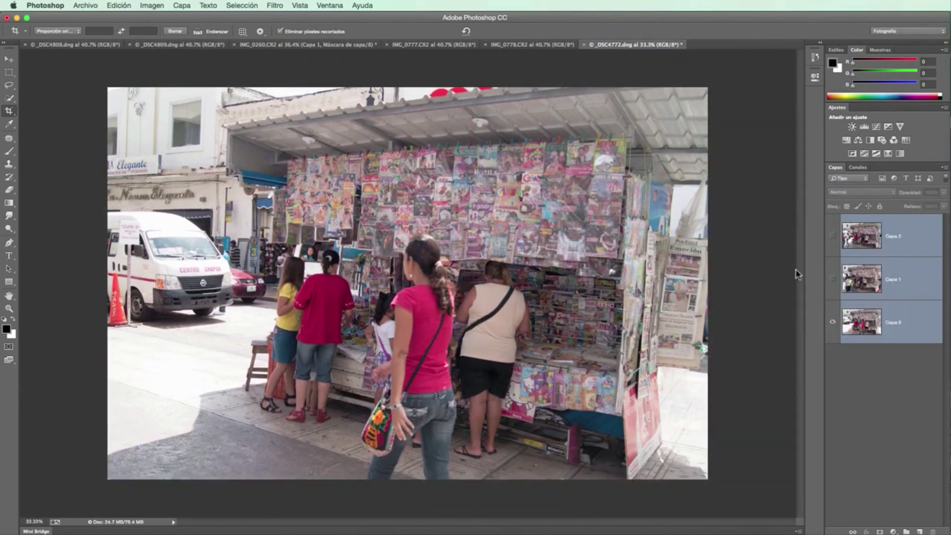
Check Capa 1's edges and crop off the remaining white strip on the left.
{"action": "left_click", "coordinate": [832, 322]}
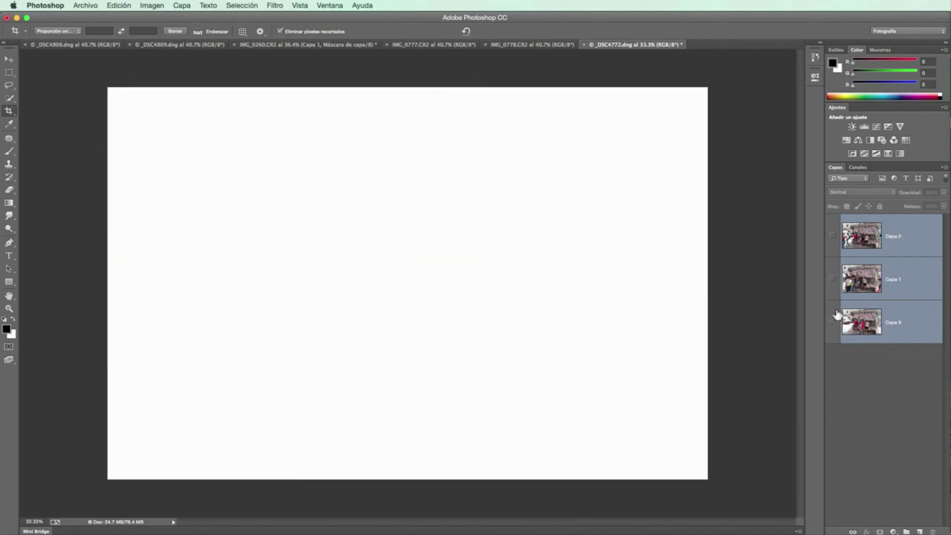
{"action": "left_click", "coordinate": [833, 279]}
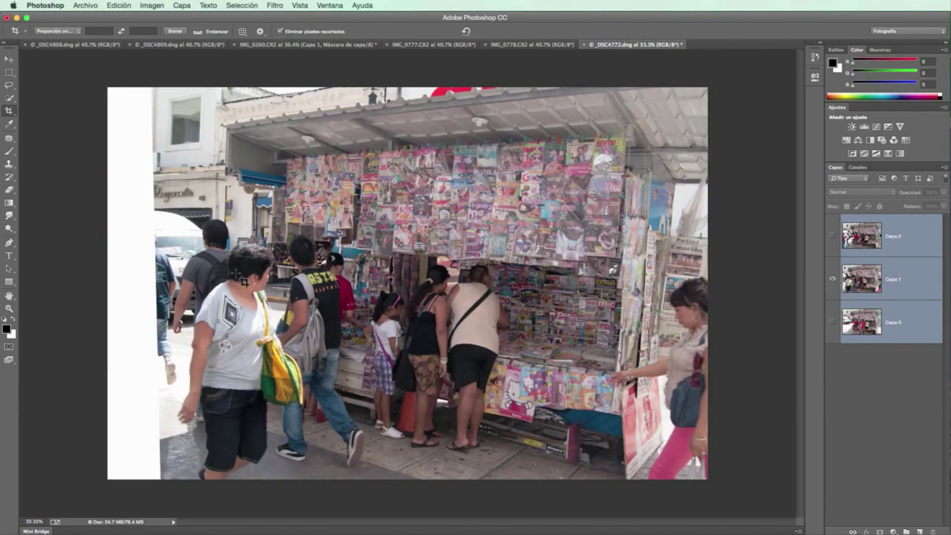
{"action": "left_click", "coordinate": [15, 115]}
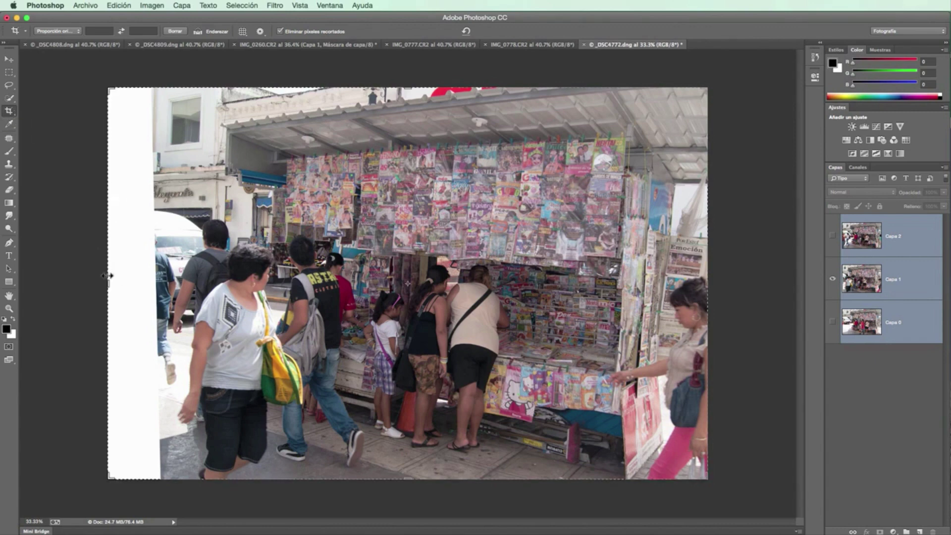
{"action": "left_click_drag", "start_coordinate": [105, 278], "coordinate": [126, 281]}
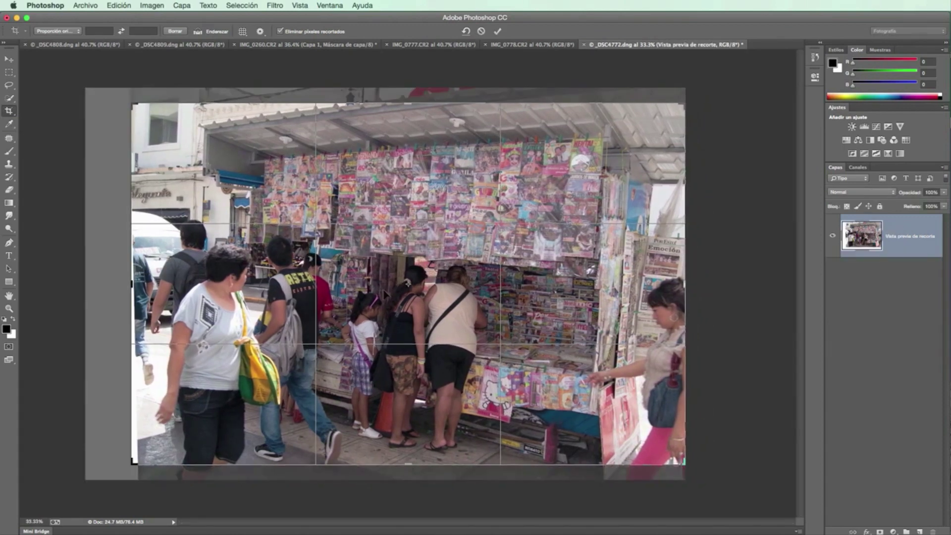
{"action": "key", "text": "Return"}
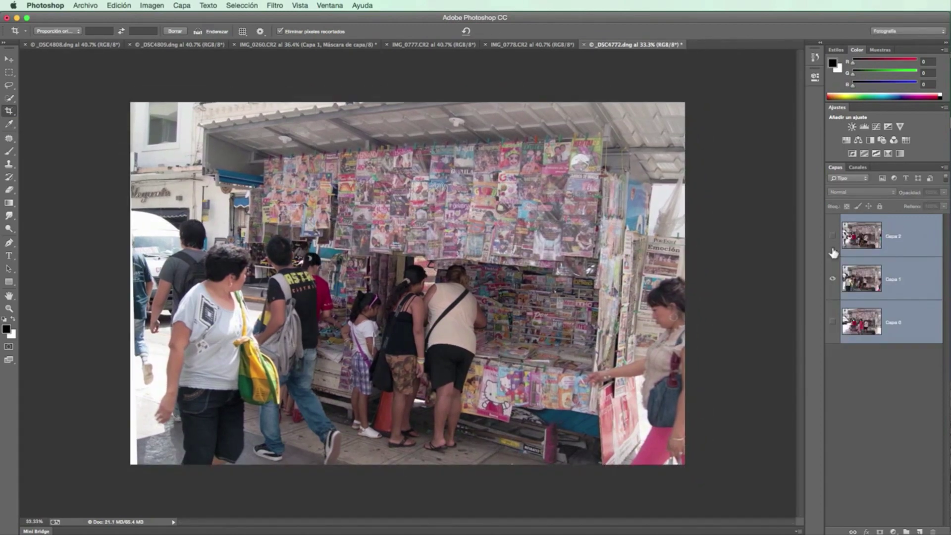
Flip through Capa 2, Capa 1 and Capa 0 individually to compare the passers-by.
{"action": "left_click", "coordinate": [832, 236]}
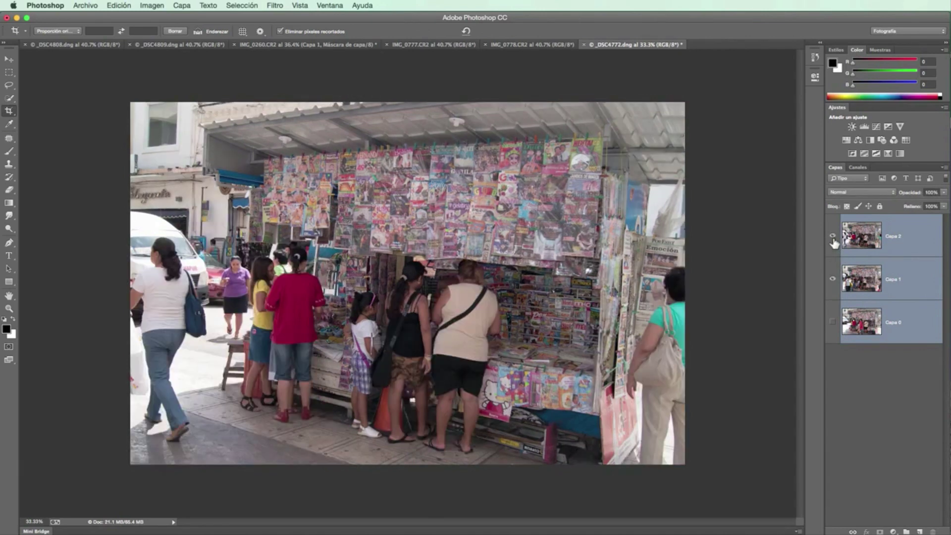
{"action": "left_click", "coordinate": [832, 279]}
{"action": "left_click", "coordinate": [833, 235]}
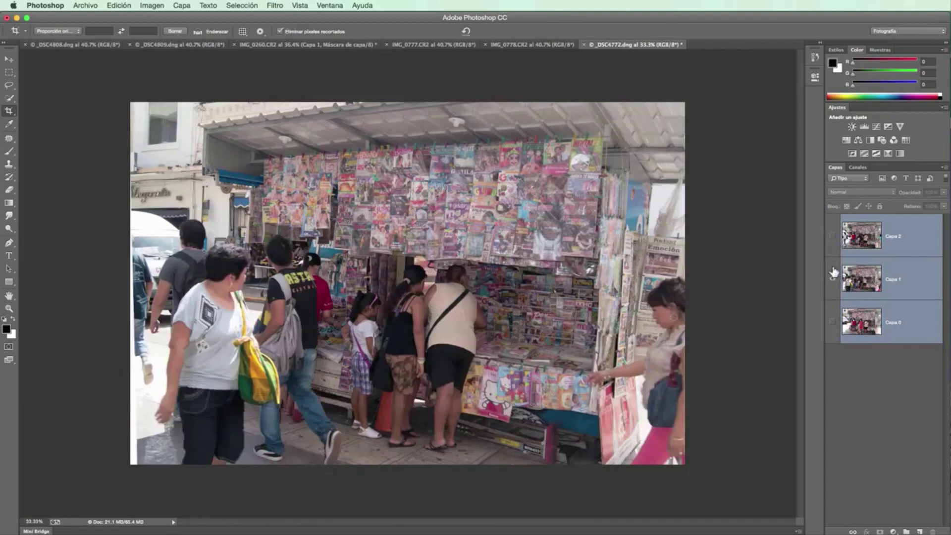
{"action": "left_click", "coordinate": [833, 280]}
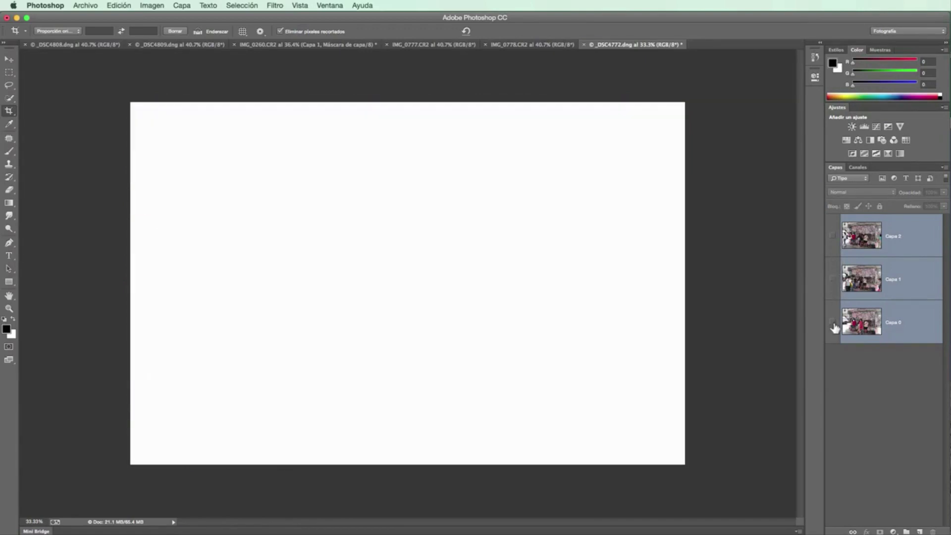
{"action": "left_click", "coordinate": [832, 322]}
{"action": "left_click", "coordinate": [833, 279]}
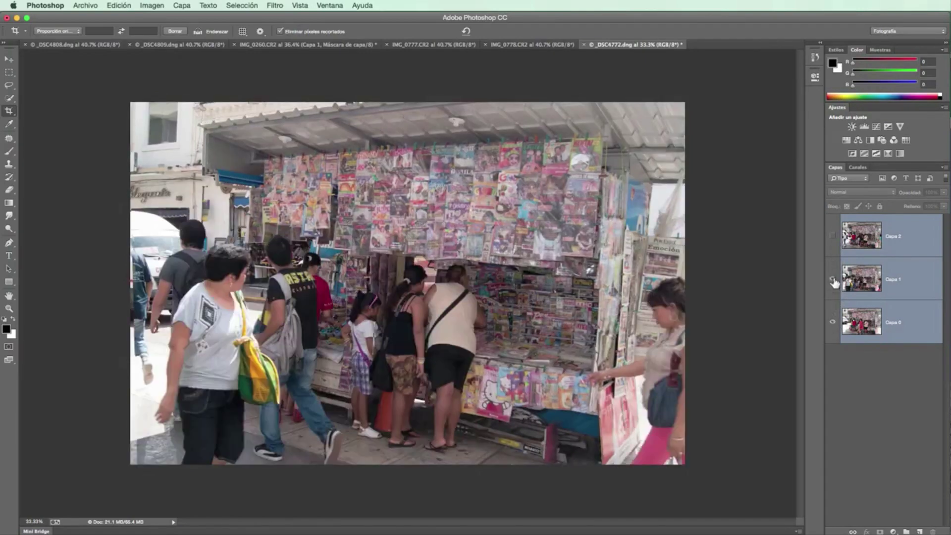
Turn Capa 2 back on so all layers show, then select only Capa 1.
{"action": "left_click", "coordinate": [833, 237]}
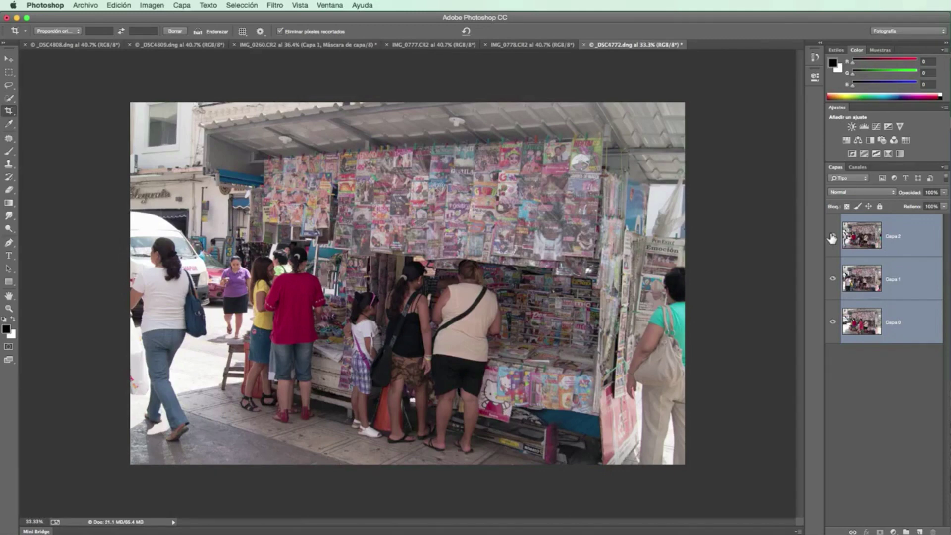
{"action": "left_click", "coordinate": [914, 283]}
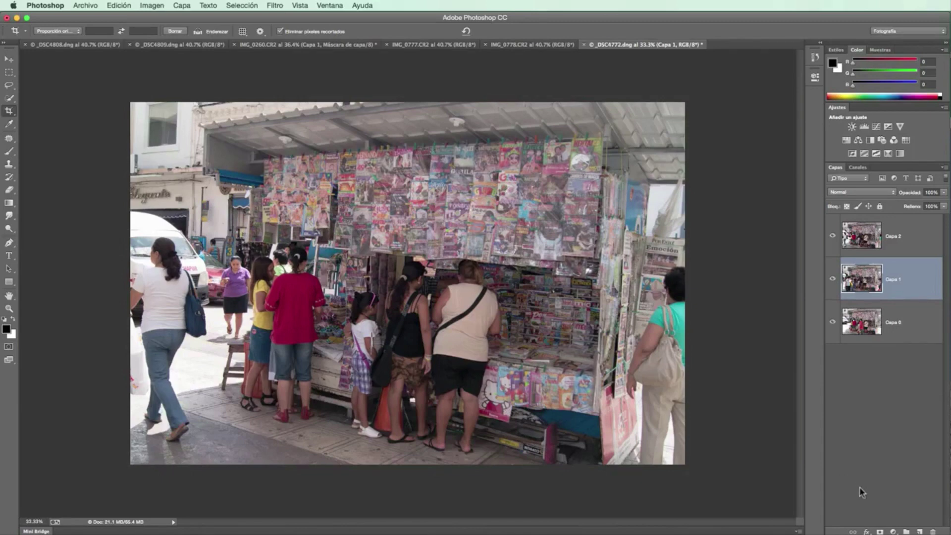
Add a hide-all mask to Capa 1, hide Capa 2, and set mask density to 21%.
{"action": "left_click", "coordinate": [880, 531], "text": "alt"}
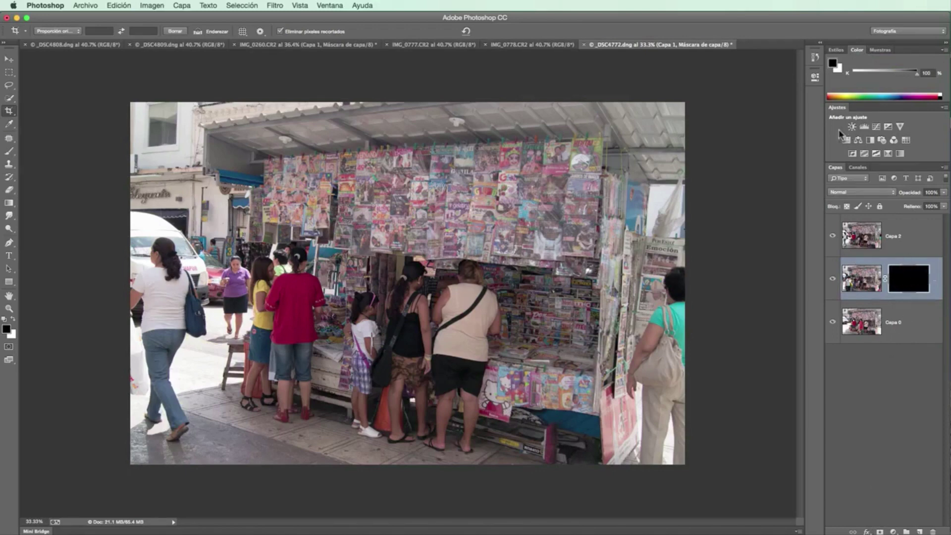
{"action": "left_click", "coordinate": [815, 78]}
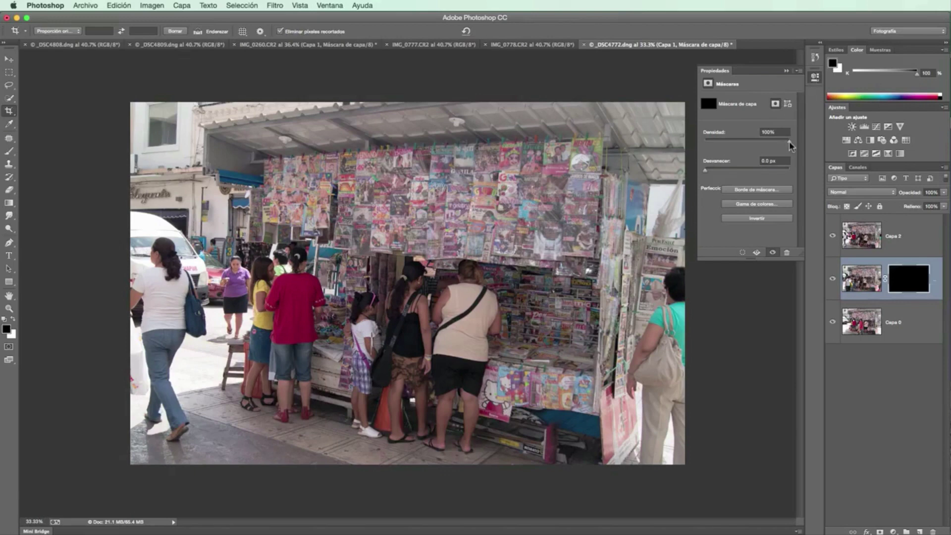
{"action": "left_click", "coordinate": [834, 236]}
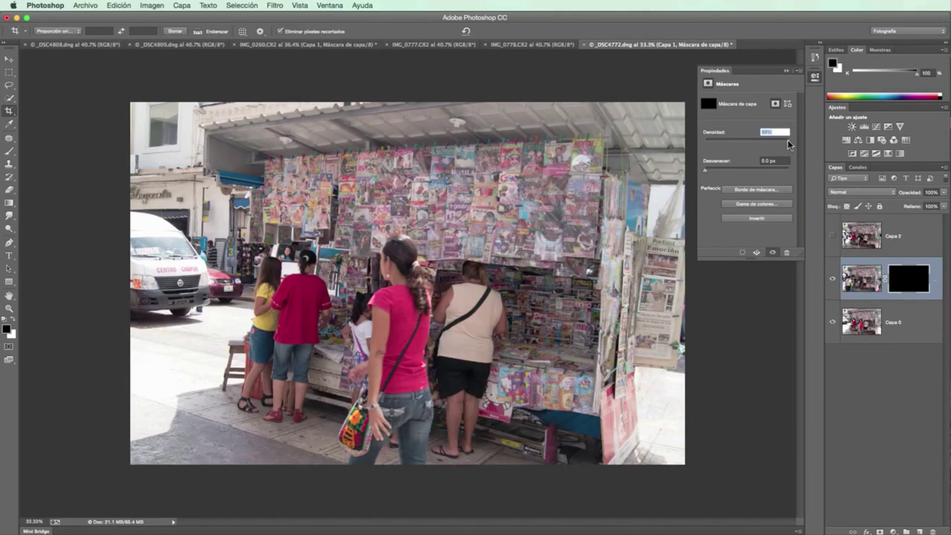
{"action": "left_click_drag", "start_coordinate": [780, 142], "coordinate": [729, 144]}
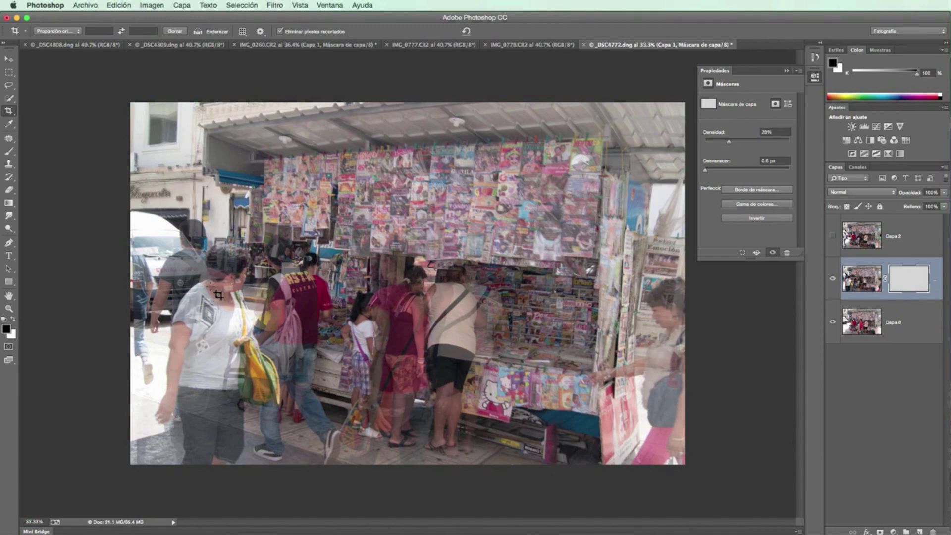
{"action": "left_click", "coordinate": [727, 143]}
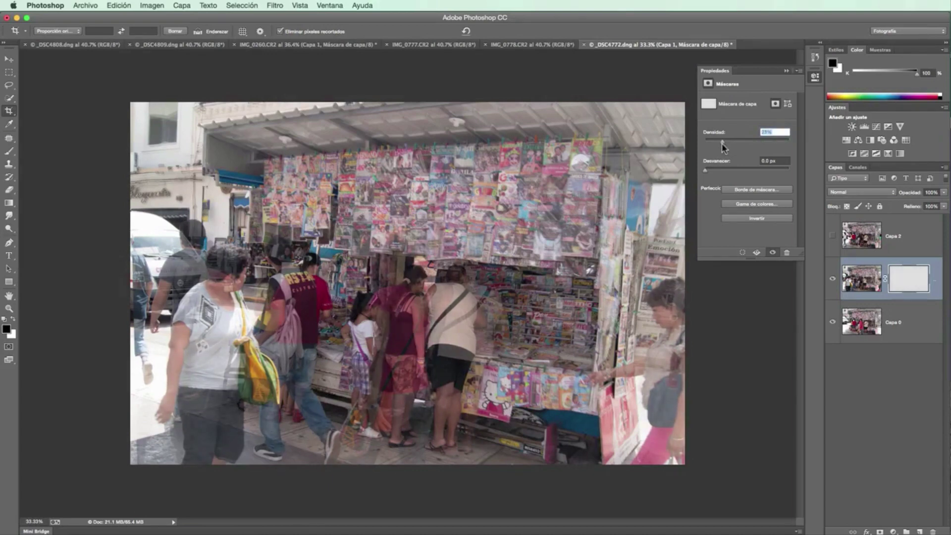
{"action": "key", "text": "Return"}
{"action": "left_click", "coordinate": [9, 153]}
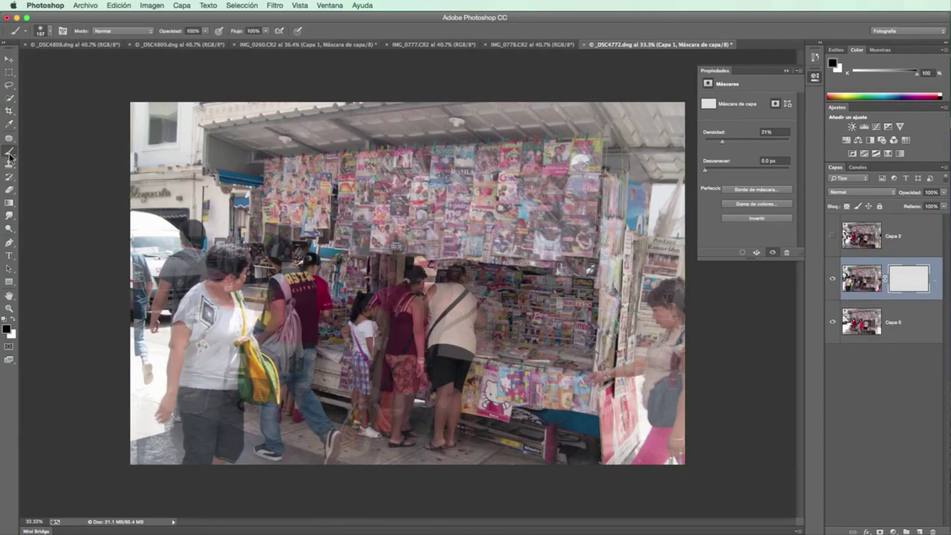
With white foreground, paint the grey-shirted woman into view and restore mask density to 100%.
{"action": "left_click", "coordinate": [13, 318]}
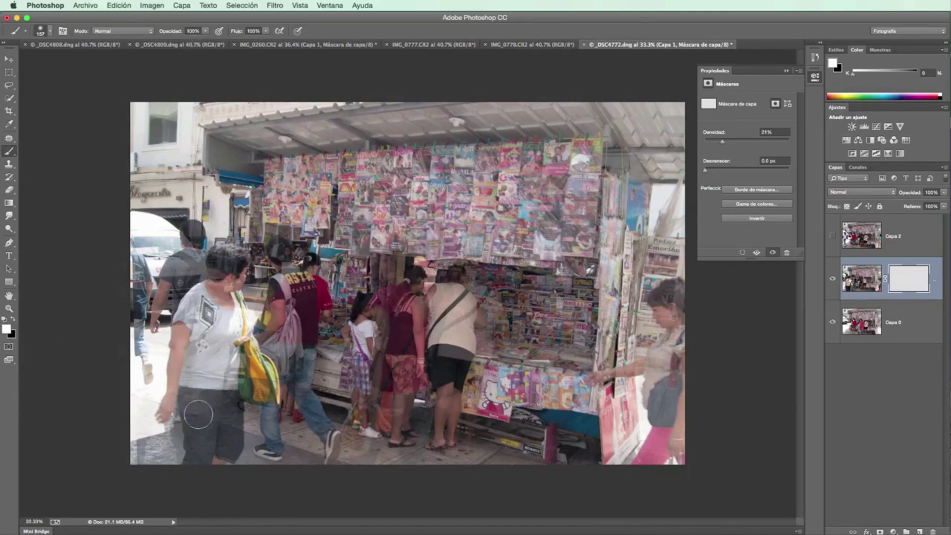
{"action": "mouse_move", "coordinate": [198, 416]}
{"action": "left_mouse_down"}
{"action": "mouse_move", "coordinate": [211, 318]}
{"action": "mouse_move", "coordinate": [190, 301]}
{"action": "mouse_move", "coordinate": [223, 256]}
{"action": "mouse_move", "coordinate": [233, 337]}
{"action": "mouse_move", "coordinate": [223, 396]}
{"action": "mouse_move", "coordinate": [201, 443]}
{"action": "mouse_move", "coordinate": [227, 426]}
{"action": "mouse_move", "coordinate": [212, 454]}
{"action": "mouse_move", "coordinate": [226, 450]}
{"action": "mouse_move", "coordinate": [231, 383]}
{"action": "mouse_move", "coordinate": [238, 396]}
{"action": "mouse_move", "coordinate": [268, 372]}
{"action": "mouse_move", "coordinate": [238, 330]}
{"action": "mouse_move", "coordinate": [233, 342]}
{"action": "left_mouse_up"}
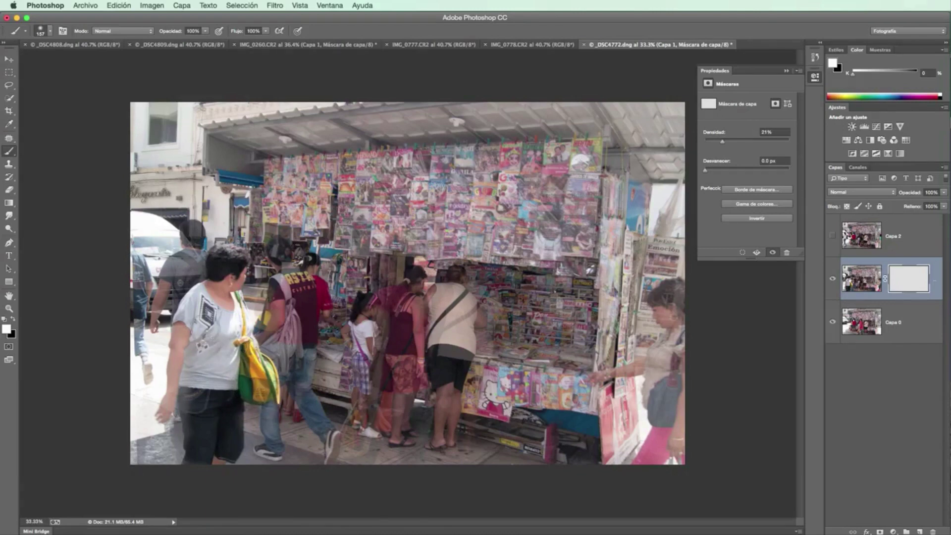
{"action": "mouse_move", "coordinate": [190, 315]}
{"action": "left_mouse_down"}
{"action": "mouse_move", "coordinate": [161, 414]}
{"action": "mouse_move", "coordinate": [194, 406]}
{"action": "mouse_move", "coordinate": [193, 451]}
{"action": "mouse_move", "coordinate": [229, 429]}
{"action": "mouse_move", "coordinate": [217, 265]}
{"action": "mouse_move", "coordinate": [225, 255]}
{"action": "left_mouse_up"}
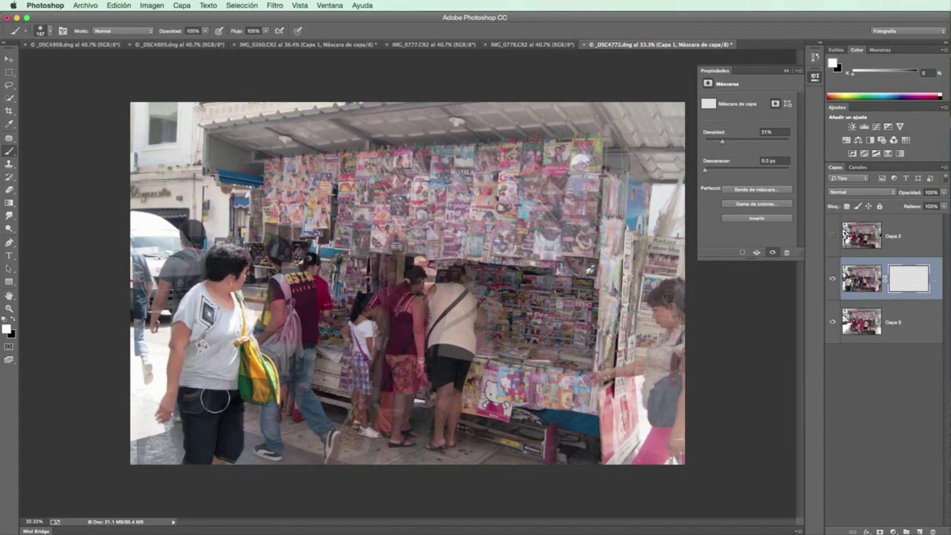
{"action": "mouse_move", "coordinate": [225, 435]}
{"action": "left_mouse_down"}
{"action": "mouse_move", "coordinate": [212, 456]}
{"action": "mouse_move", "coordinate": [213, 404]}
{"action": "left_mouse_up"}
{"action": "left_click_drag", "start_coordinate": [743, 145], "coordinate": [794, 147]}
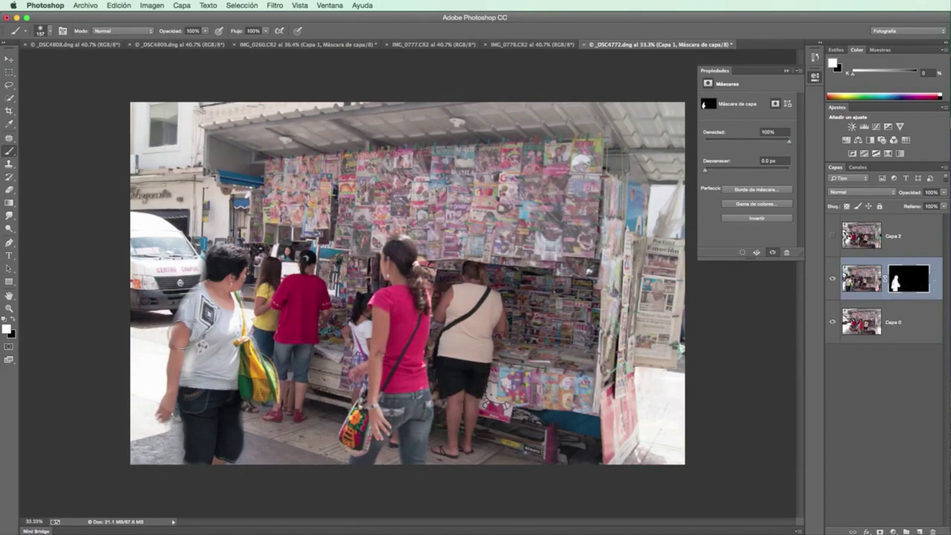
Refine the mask over the woman's arm, bracelet, waist, shirt and hair edge.
{"action": "mouse_move", "coordinate": [181, 305]}
{"action": "left_mouse_down"}
{"action": "mouse_move", "coordinate": [185, 320]}
{"action": "mouse_move", "coordinate": [213, 280]}
{"action": "mouse_move", "coordinate": [226, 302]}
{"action": "left_mouse_up"}
{"action": "mouse_move", "coordinate": [191, 354]}
{"action": "left_mouse_down"}
{"action": "mouse_move", "coordinate": [193, 394]}
{"action": "mouse_move", "coordinate": [221, 444]}
{"action": "mouse_move", "coordinate": [235, 414]}
{"action": "mouse_move", "coordinate": [233, 446]}
{"action": "mouse_move", "coordinate": [216, 459]}
{"action": "mouse_move", "coordinate": [192, 393]}
{"action": "left_mouse_up"}
{"action": "left_click_drag", "start_coordinate": [224, 335], "coordinate": [222, 317]}
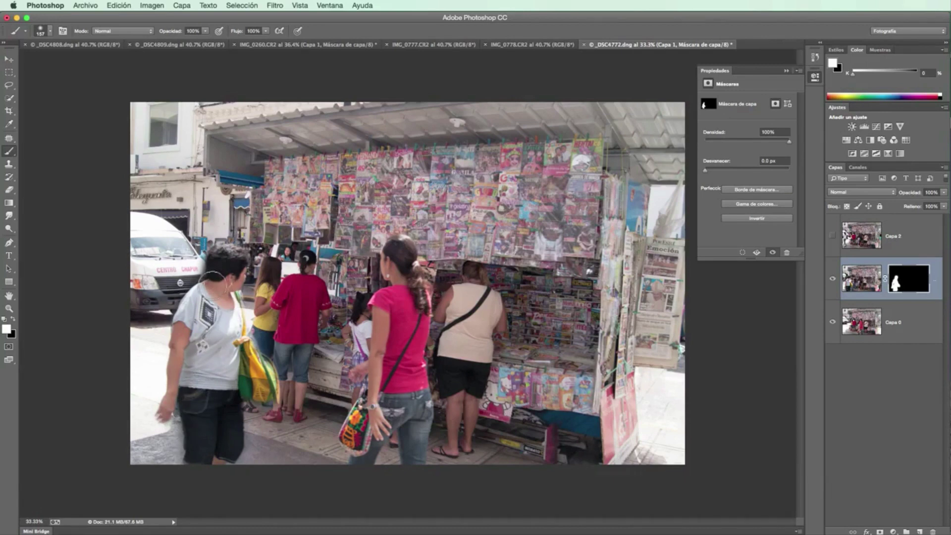
{"action": "mouse_move", "coordinate": [210, 271]}
{"action": "left_mouse_down"}
{"action": "mouse_move", "coordinate": [229, 260]}
{"action": "mouse_move", "coordinate": [223, 268]}
{"action": "mouse_move", "coordinate": [208, 255]}
{"action": "mouse_move", "coordinate": [198, 270]}
{"action": "left_mouse_up"}
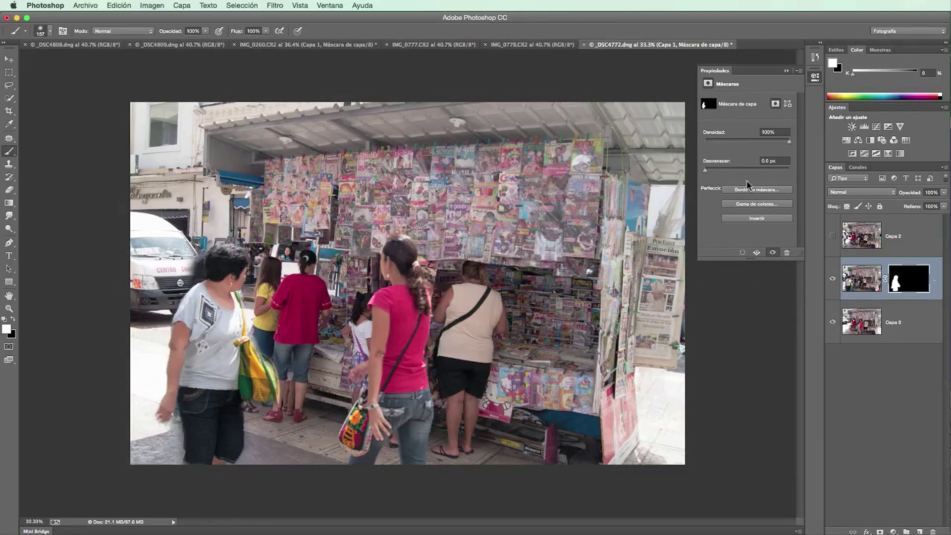
Add a Curves adjustment clipped to Capa 1, with its curve point pulled down to input 149, output 81.
{"action": "left_click", "coordinate": [875, 126]}
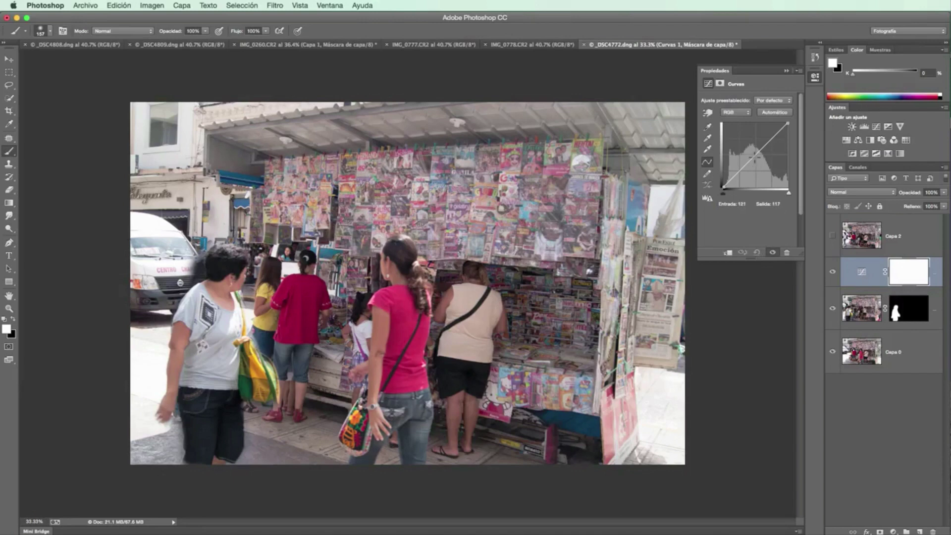
{"action": "left_click_drag", "start_coordinate": [754, 157], "coordinate": [758, 160]}
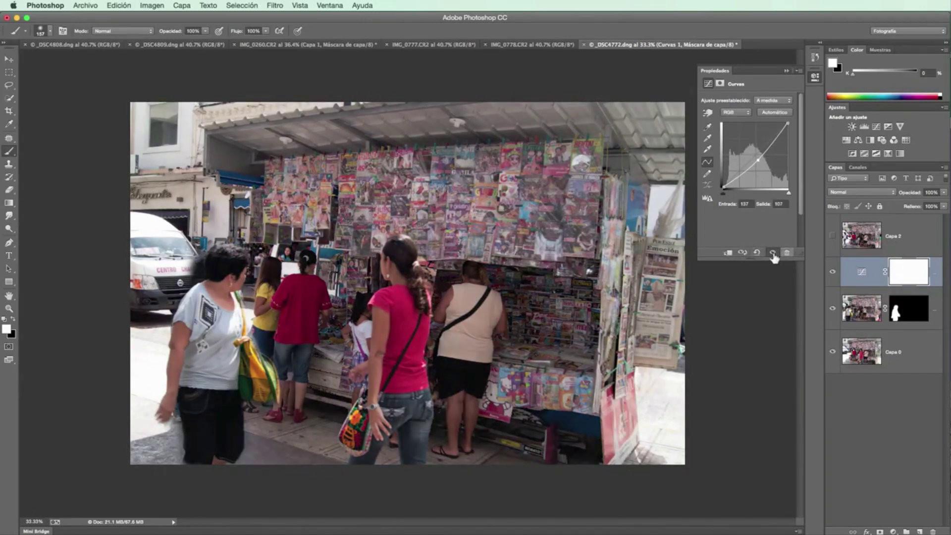
{"action": "left_click", "coordinate": [727, 253]}
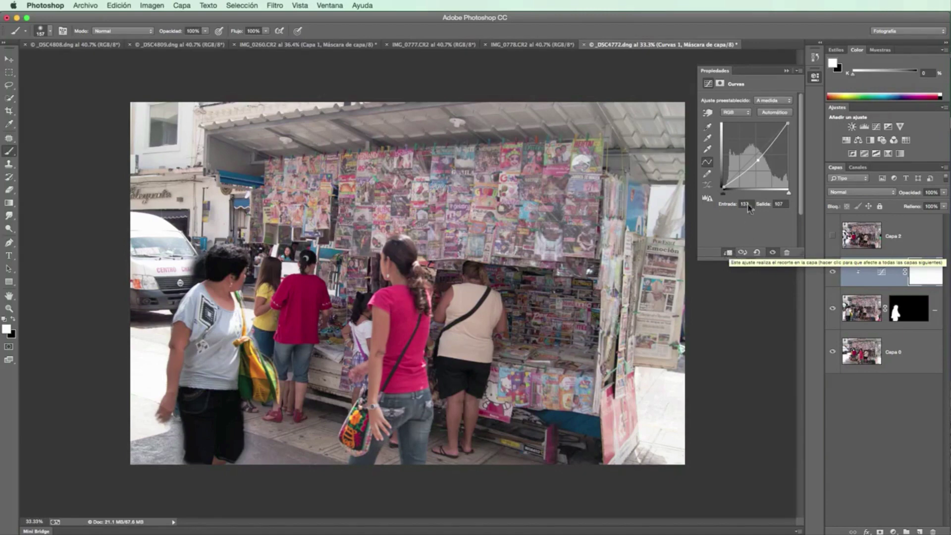
{"action": "left_click_drag", "start_coordinate": [758, 160], "coordinate": [761, 168]}
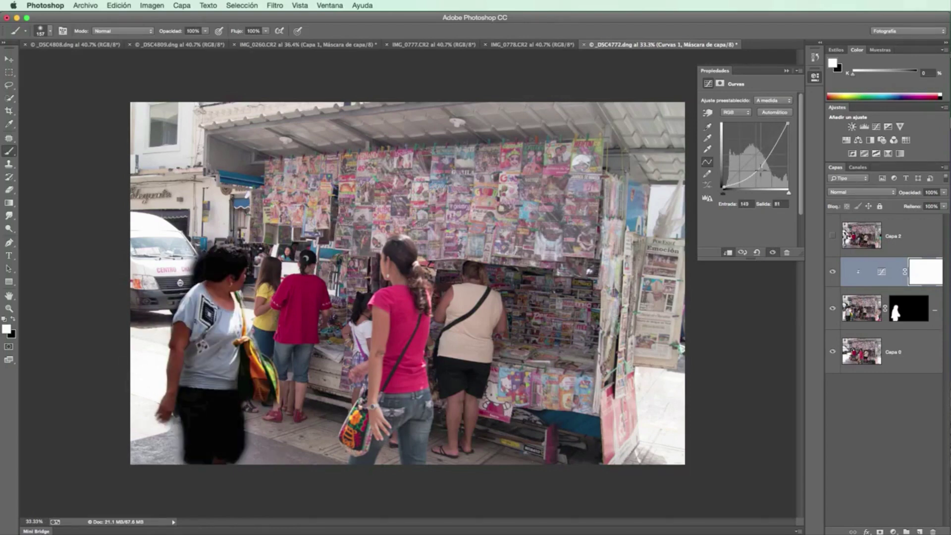
{"action": "left_click", "coordinate": [9, 307]}
{"action": "left_click_drag", "start_coordinate": [203, 297], "coordinate": [217, 297]}
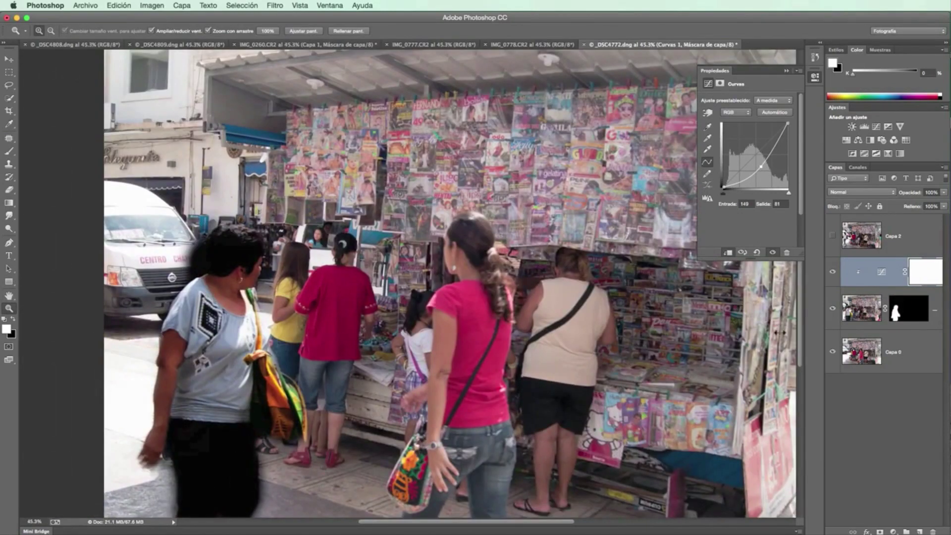
Paint black on Capa 1's mask around the woman's head to reveal the white van, then restore white.
{"action": "left_click", "coordinate": [909, 313]}
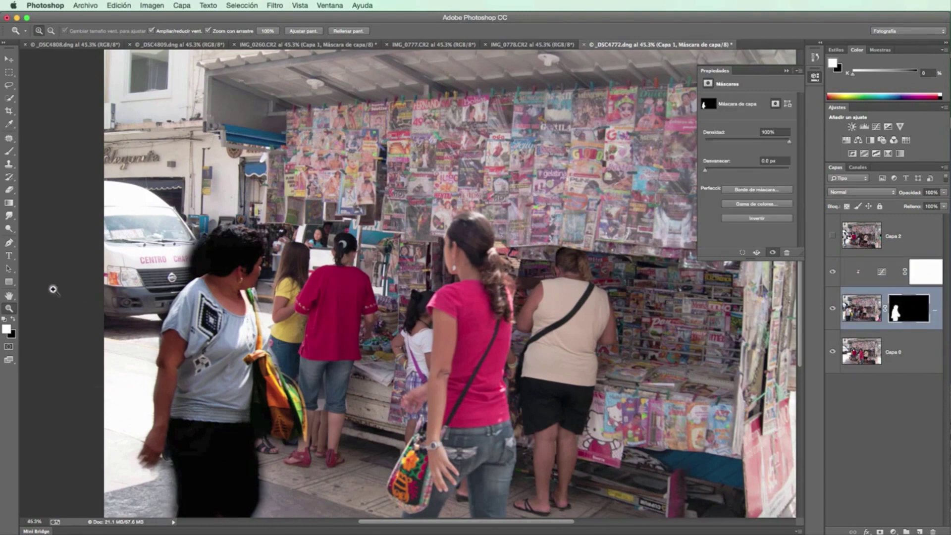
{"action": "left_click", "coordinate": [10, 153]}
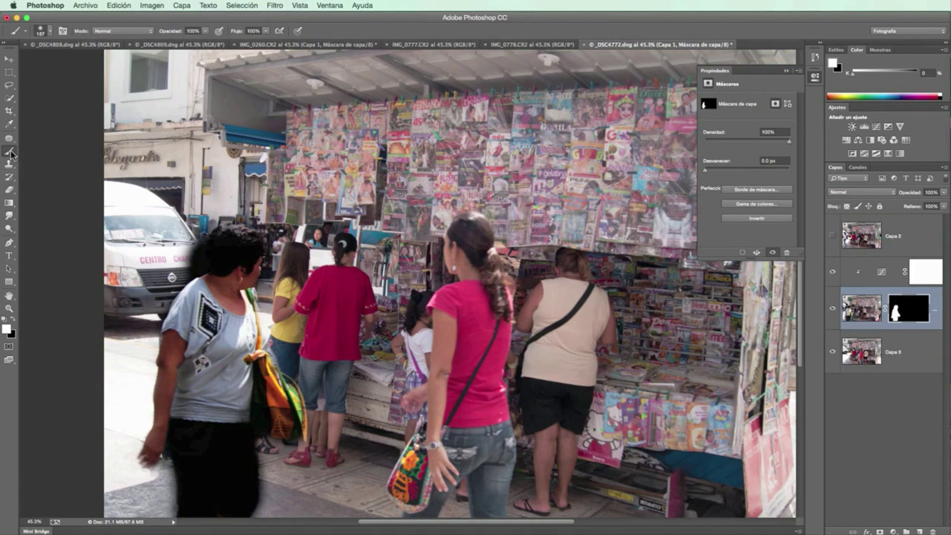
{"action": "left_click", "coordinate": [14, 319]}
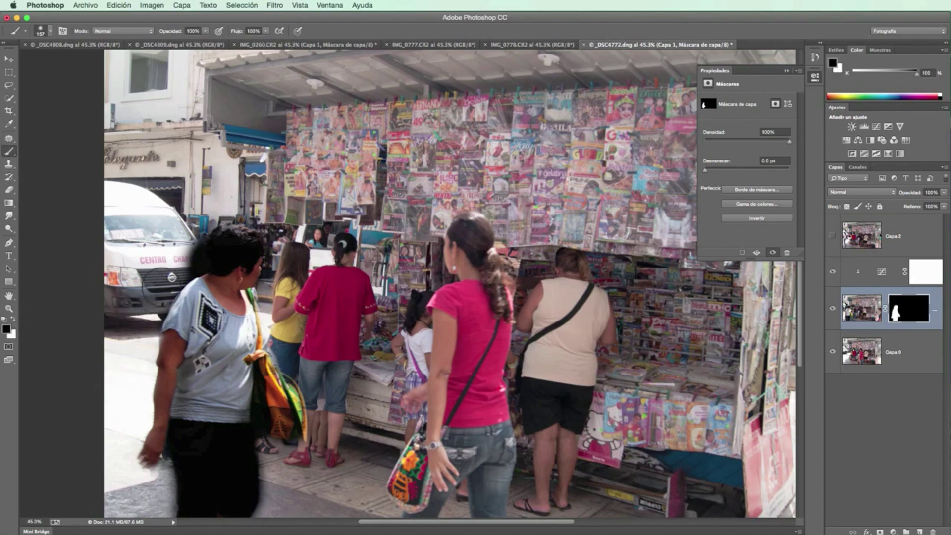
{"action": "mouse_move", "coordinate": [168, 283]}
{"action": "left_mouse_down"}
{"action": "mouse_move", "coordinate": [191, 230]}
{"action": "mouse_move", "coordinate": [174, 251]}
{"action": "mouse_move", "coordinate": [182, 267]}
{"action": "mouse_move", "coordinate": [190, 258]}
{"action": "mouse_move", "coordinate": [193, 265]}
{"action": "left_mouse_up"}
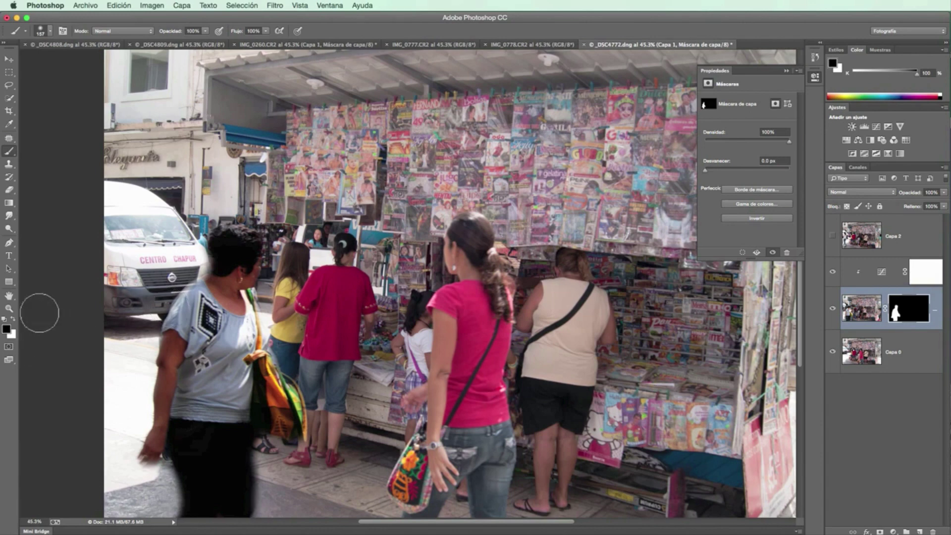
{"action": "left_click", "coordinate": [13, 321]}
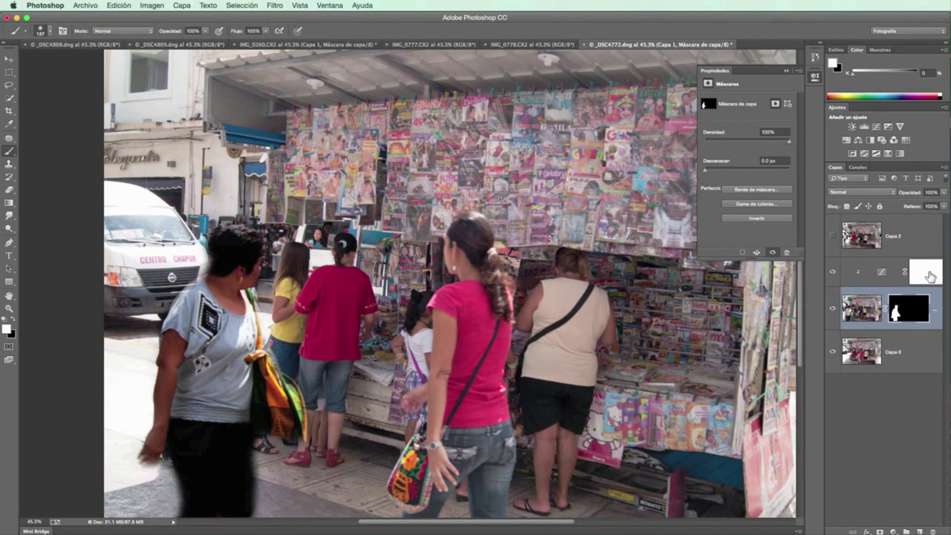
Reshape the Curvas 1 curve: lift its point and add highlight and shadow points to brighten the woman.
{"action": "left_click", "coordinate": [885, 280]}
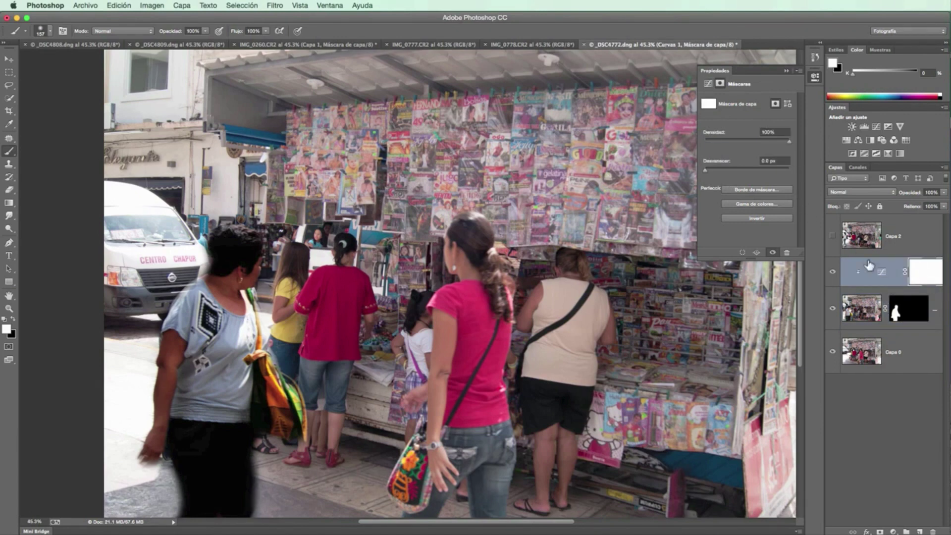
{"action": "left_click", "coordinate": [882, 272]}
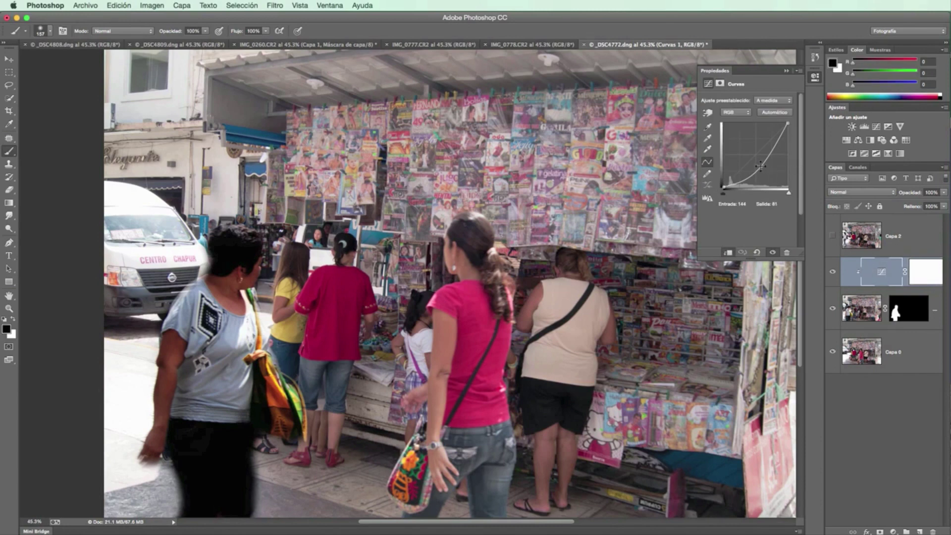
{"action": "left_click_drag", "start_coordinate": [760, 166], "coordinate": [762, 157]}
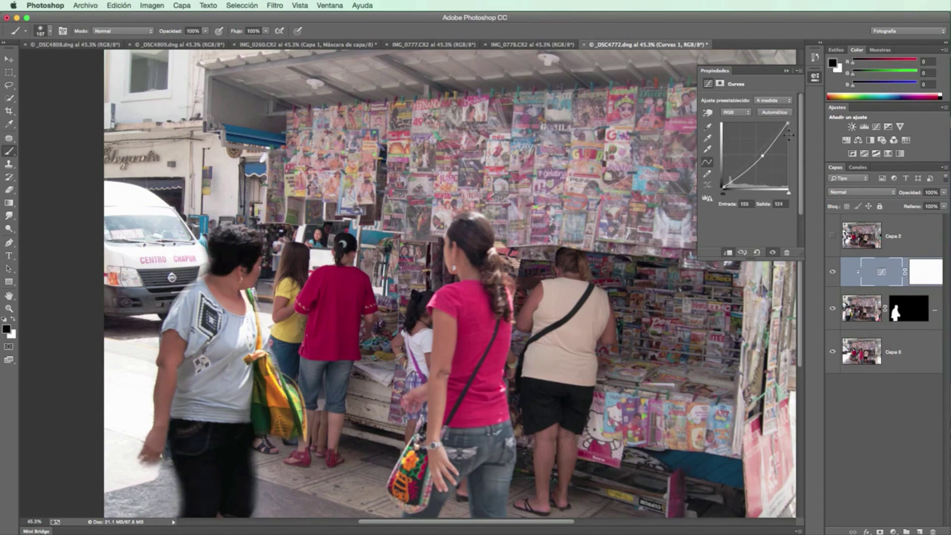
{"action": "left_click_drag", "start_coordinate": [772, 143], "coordinate": [774, 143]}
{"action": "left_click_drag", "start_coordinate": [735, 179], "coordinate": [737, 179]}
{"action": "left_click", "coordinate": [899, 315]}
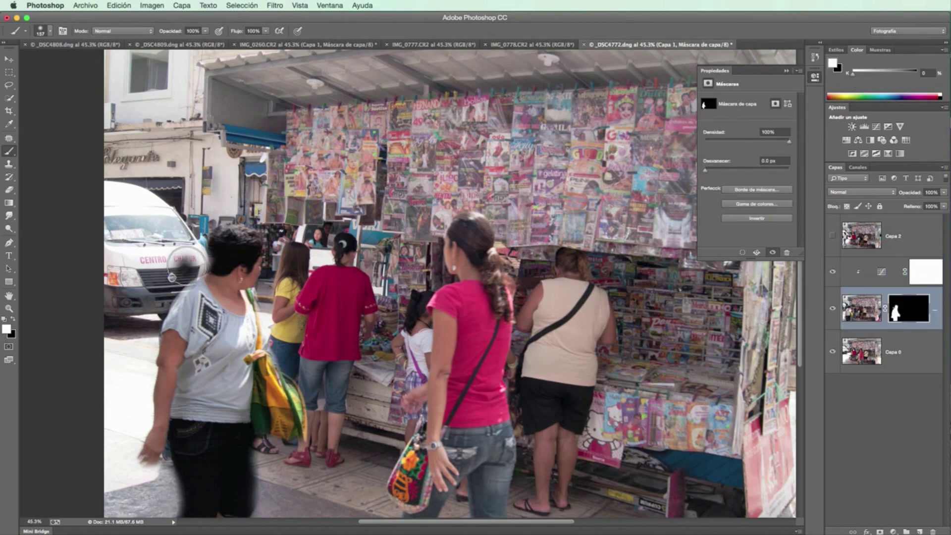
Undo the stray dark stroke over the van's lettering, set white as the painting colour, and fit the image on screen.
{"action": "key", "text": "ctrl+z"}
{"action": "left_click", "coordinate": [13, 319]}
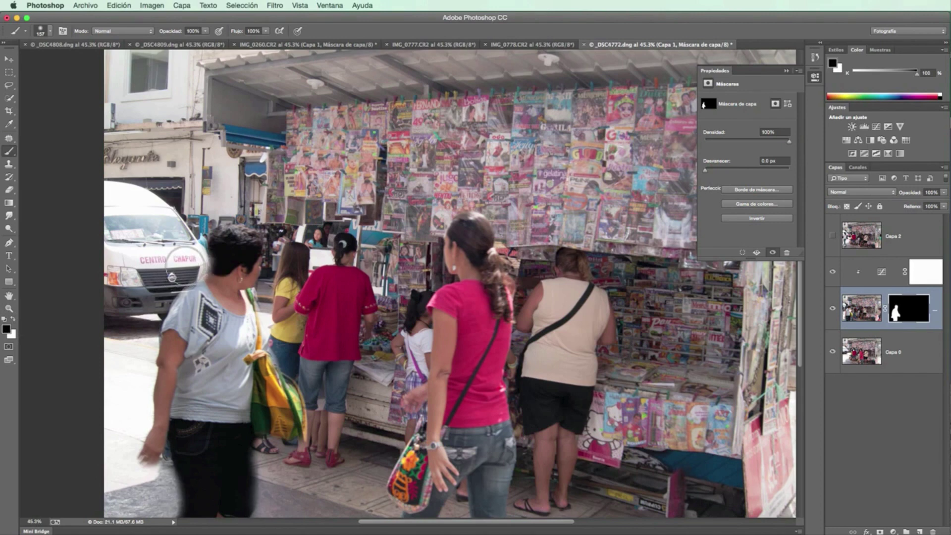
{"action": "left_click", "coordinate": [14, 319]}
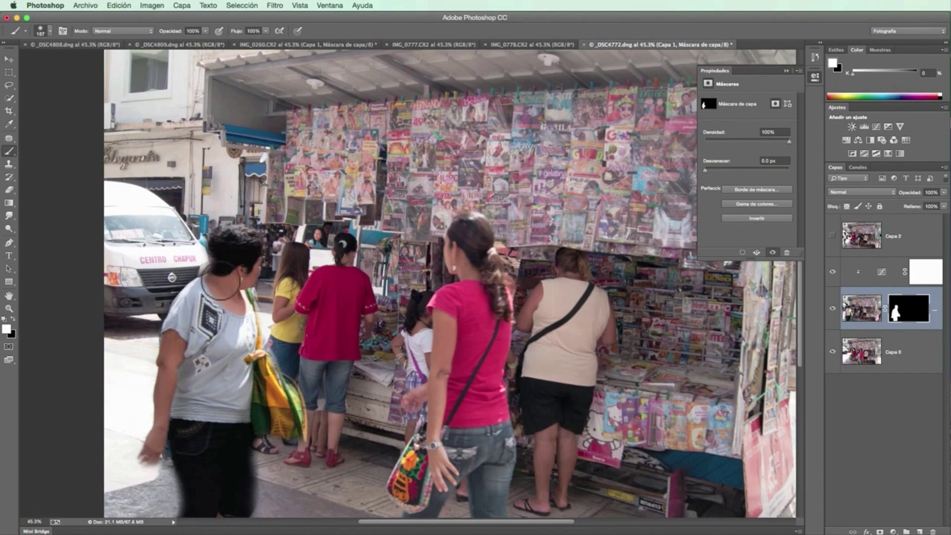
{"action": "double_click", "coordinate": [12, 300]}
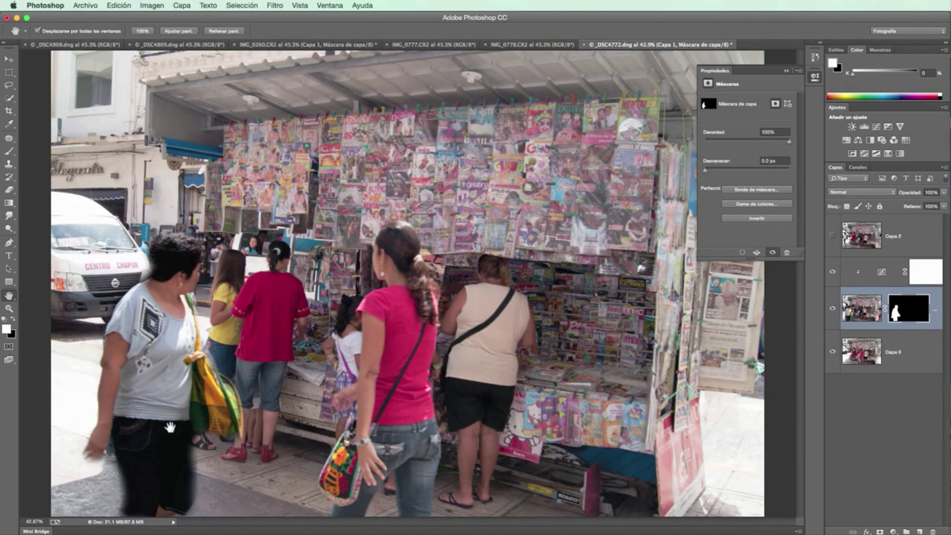
{"action": "left_click", "coordinate": [9, 151]}
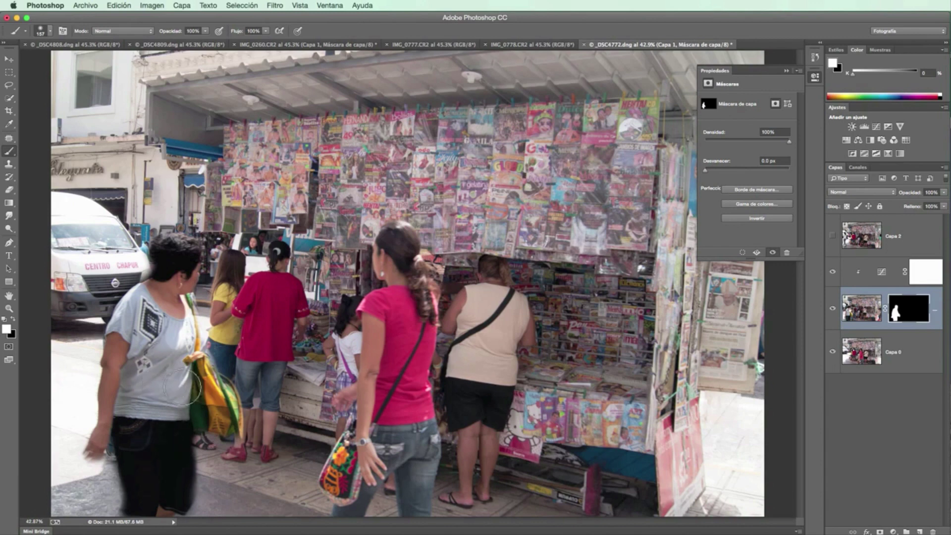
Toggle Capa 2's visibility off and on to compare it with the blend below.
{"action": "left_click", "coordinate": [832, 236]}
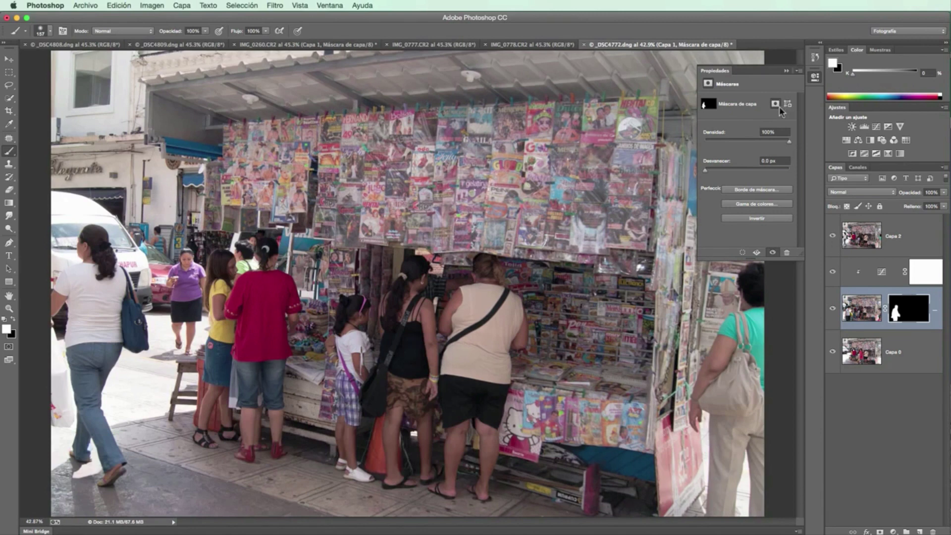
{"action": "left_click", "coordinate": [786, 71]}
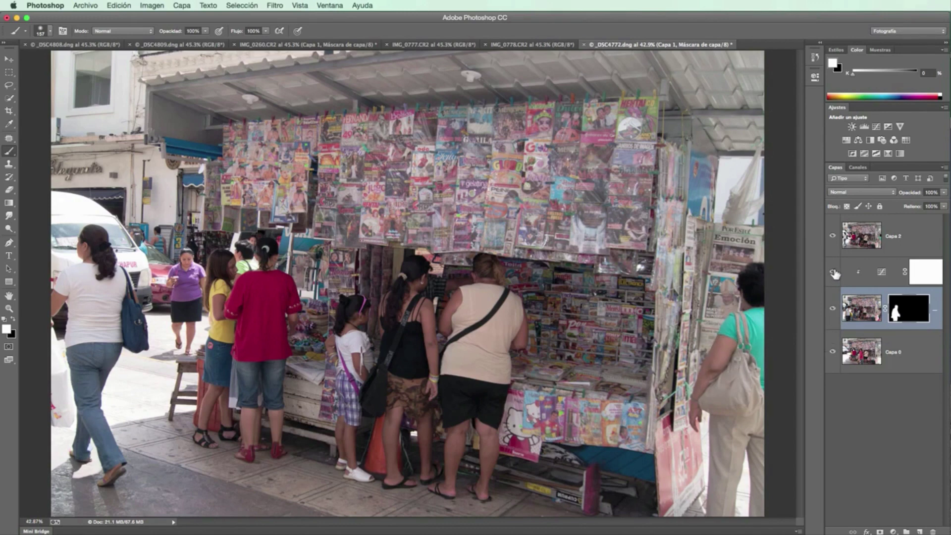
{"action": "left_click", "coordinate": [832, 239]}
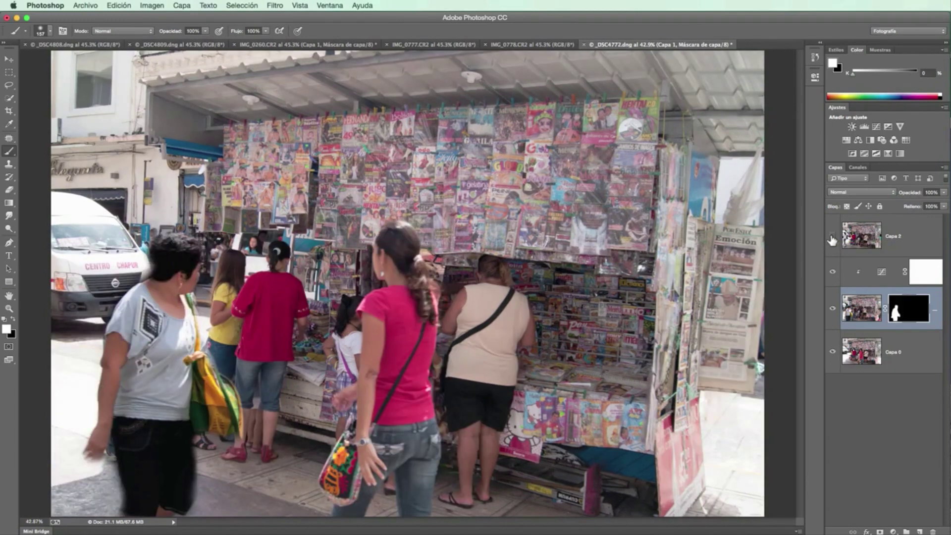
{"action": "left_click", "coordinate": [832, 239]}
{"action": "left_click", "coordinate": [832, 239]}
{"action": "left_click", "coordinate": [832, 239]}
Give the visible Capa 2 a black hide-all layer mask.
{"action": "left_click", "coordinate": [832, 239]}
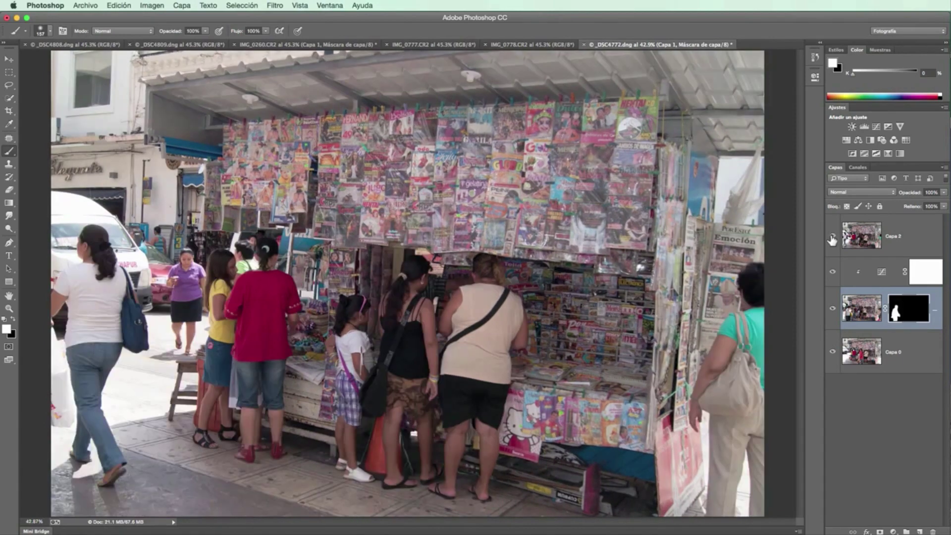
{"action": "left_click", "coordinate": [915, 247]}
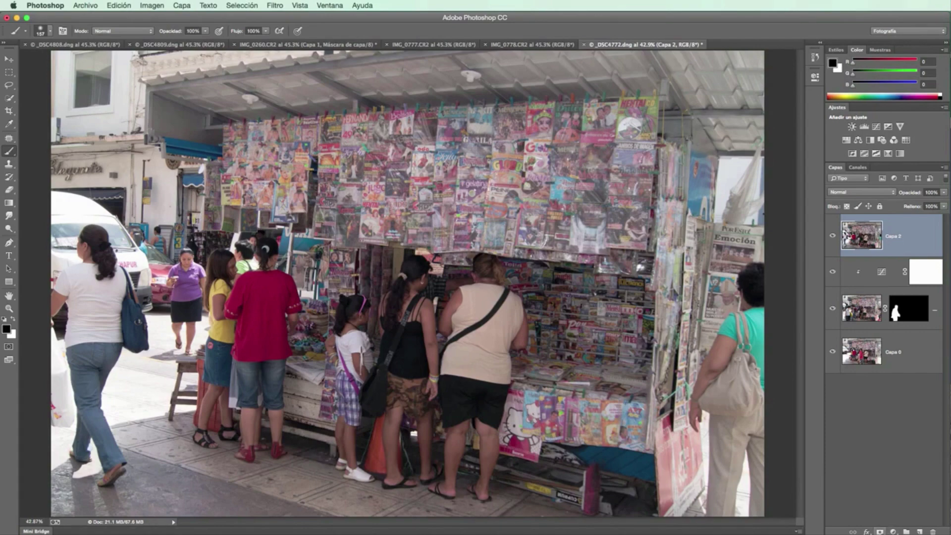
{"action": "left_click", "coordinate": [880, 530], "text": "alt"}
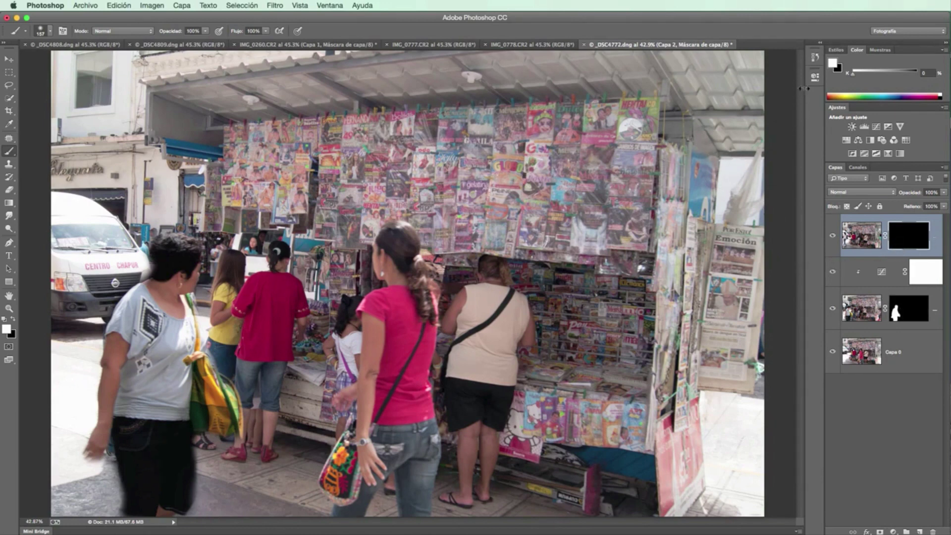
Lower Capa 2's mask density to about 40% to preview the hidden layer.
{"action": "left_click", "coordinate": [814, 77]}
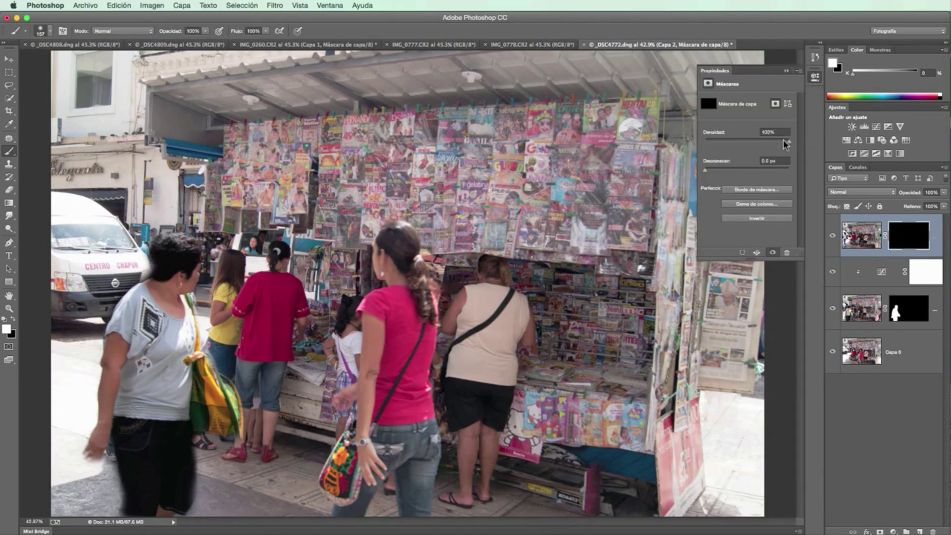
{"action": "left_click_drag", "start_coordinate": [784, 142], "coordinate": [749, 144]}
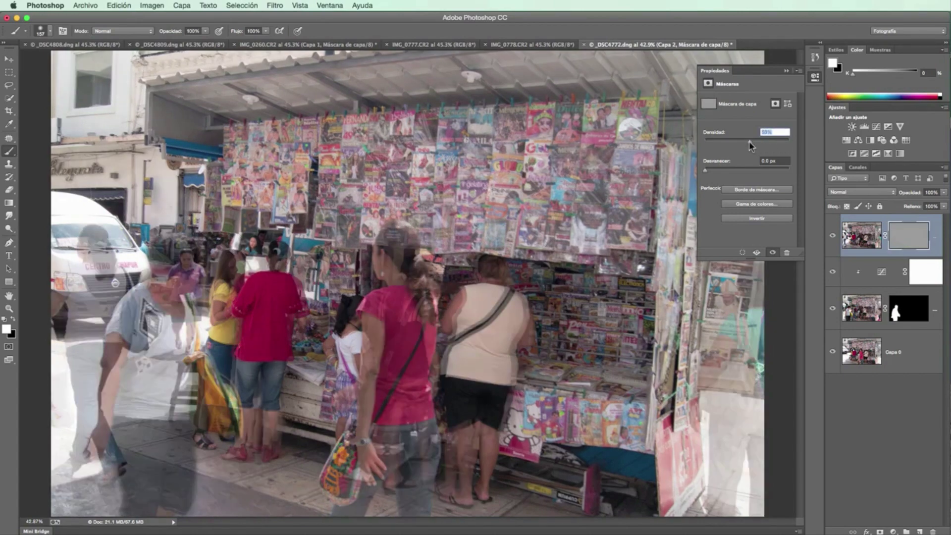
{"action": "left_click_drag", "start_coordinate": [749, 141], "coordinate": [722, 145]}
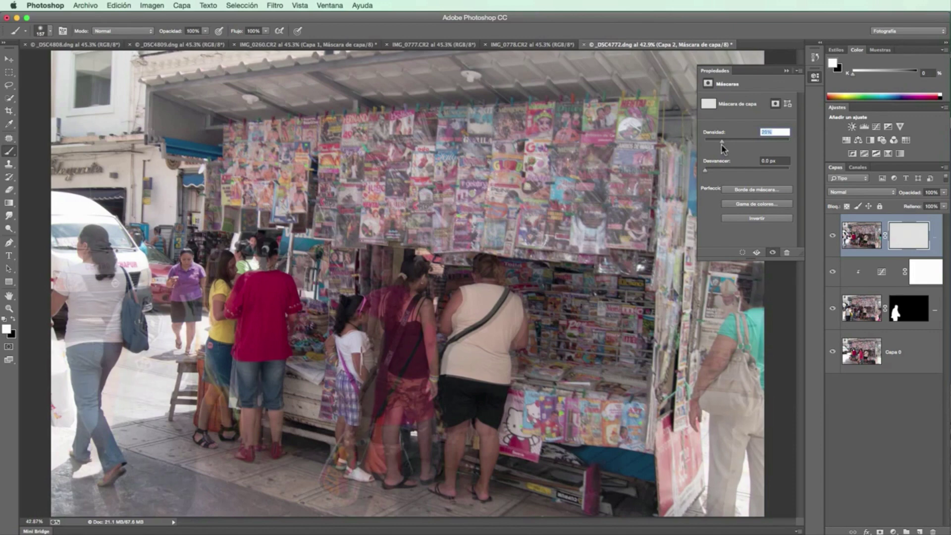
{"action": "left_click", "coordinate": [787, 71]}
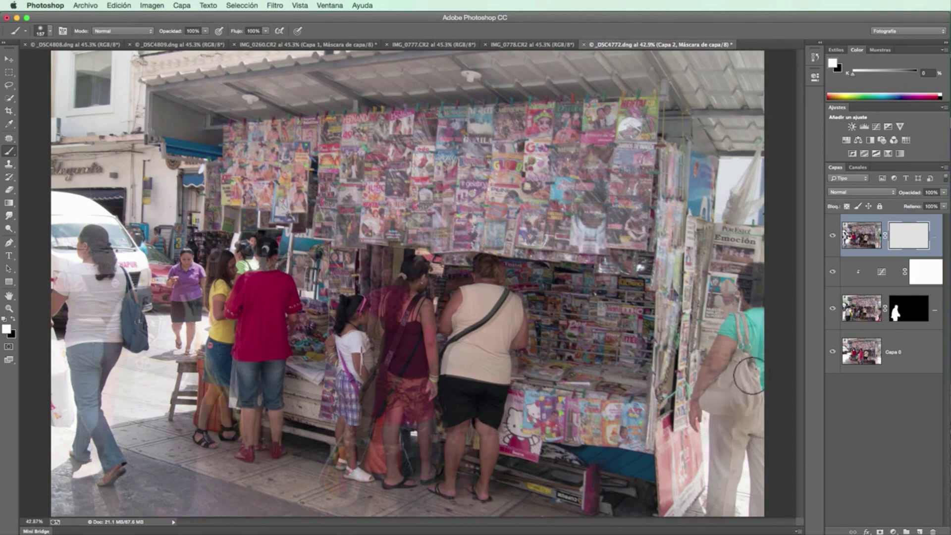
Paint white over the right-hand woman's hair, shoulder, legs and hip, then raise the mask density again.
{"action": "mouse_move", "coordinate": [749, 375]}
{"action": "left_mouse_down"}
{"action": "mouse_move", "coordinate": [749, 314]}
{"action": "mouse_move", "coordinate": [704, 404]}
{"action": "mouse_move", "coordinate": [727, 473]}
{"action": "left_mouse_up"}
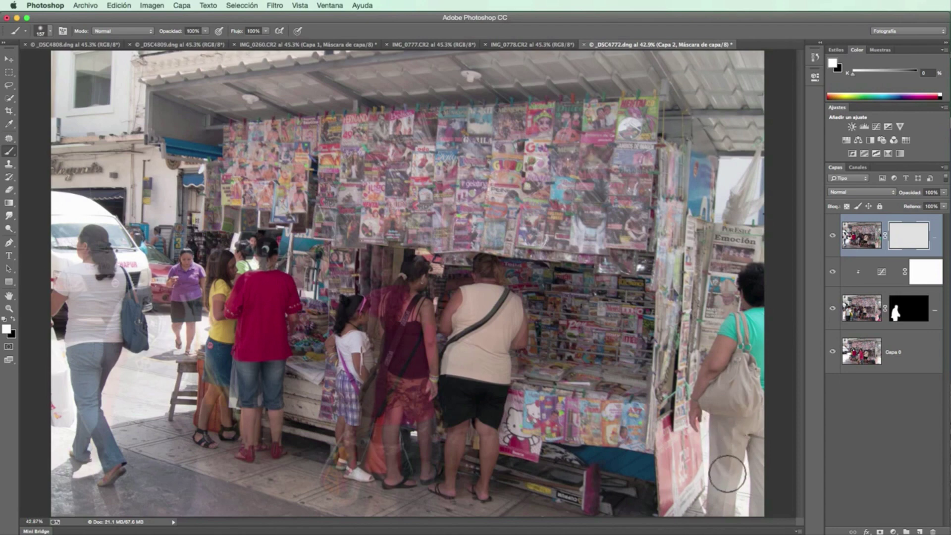
{"action": "mouse_move", "coordinate": [728, 473]}
{"action": "left_mouse_down"}
{"action": "mouse_move", "coordinate": [727, 433]}
{"action": "mouse_move", "coordinate": [758, 413]}
{"action": "mouse_move", "coordinate": [728, 378]}
{"action": "mouse_move", "coordinate": [744, 387]}
{"action": "mouse_move", "coordinate": [748, 360]}
{"action": "left_mouse_up"}
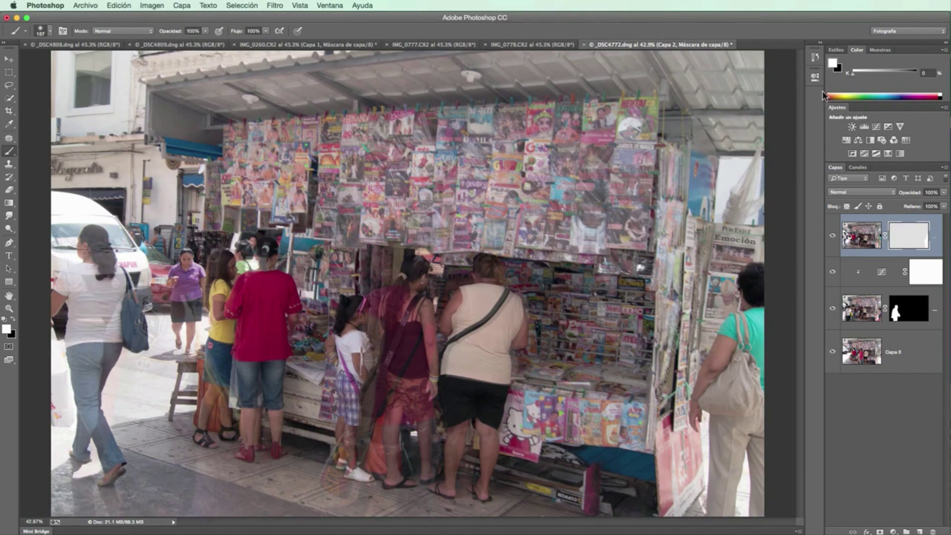
{"action": "left_click", "coordinate": [815, 77]}
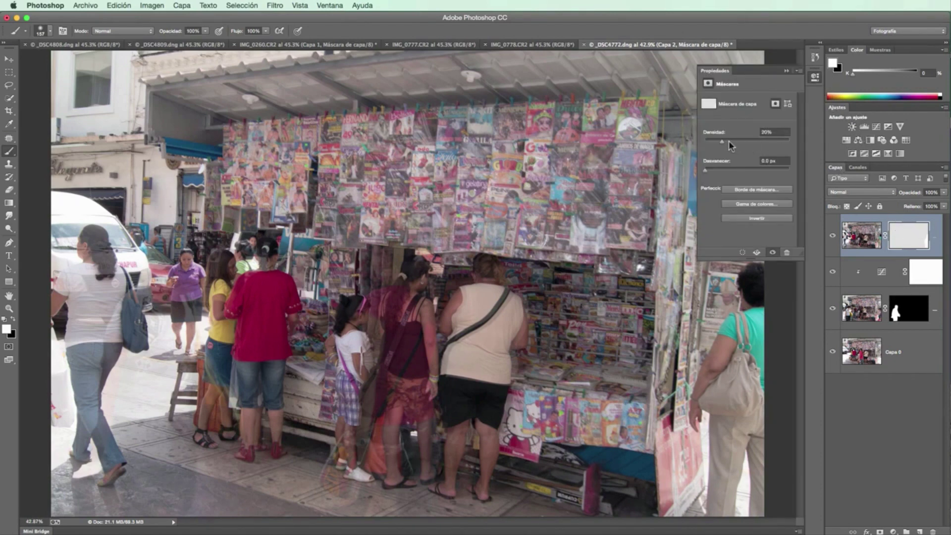
{"action": "left_click_drag", "start_coordinate": [726, 141], "coordinate": [790, 152]}
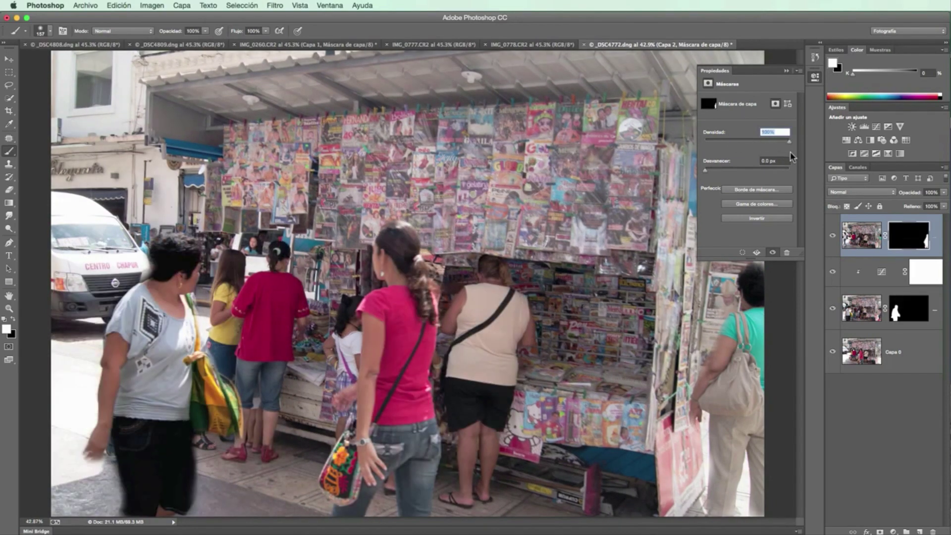
Close the mask properties and toggle the top and third layers off and on to compare.
{"action": "left_click", "coordinate": [787, 71]}
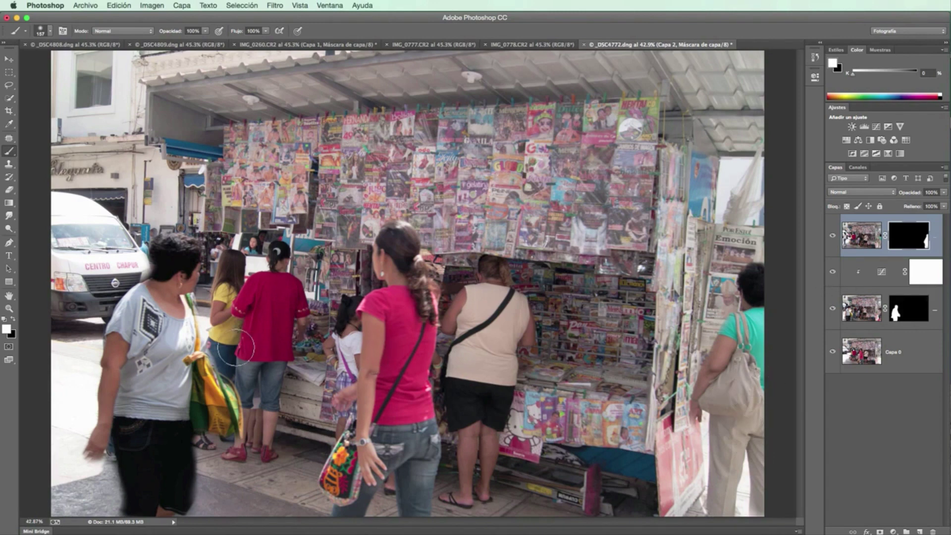
{"action": "left_click", "coordinate": [832, 237]}
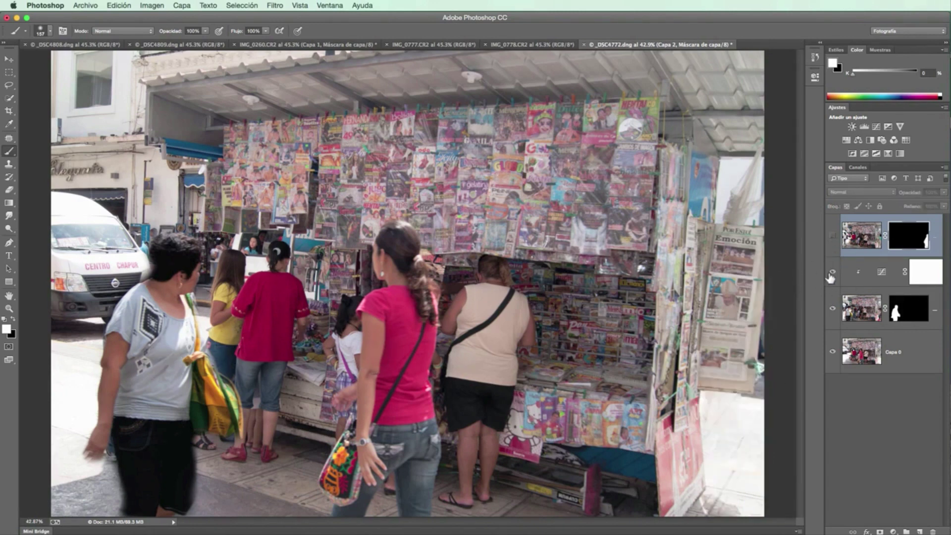
{"action": "left_click", "coordinate": [833, 309]}
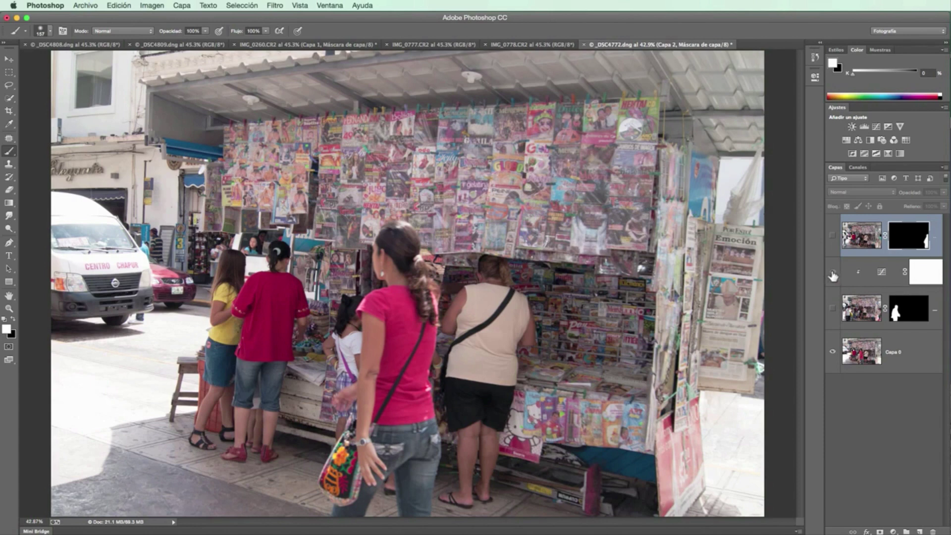
{"action": "left_click", "coordinate": [833, 310]}
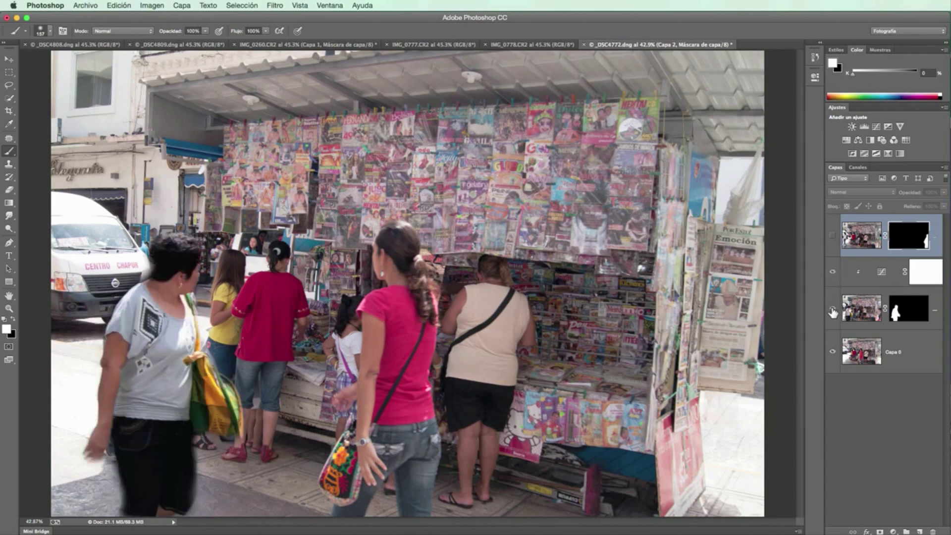
{"action": "left_click", "coordinate": [833, 236]}
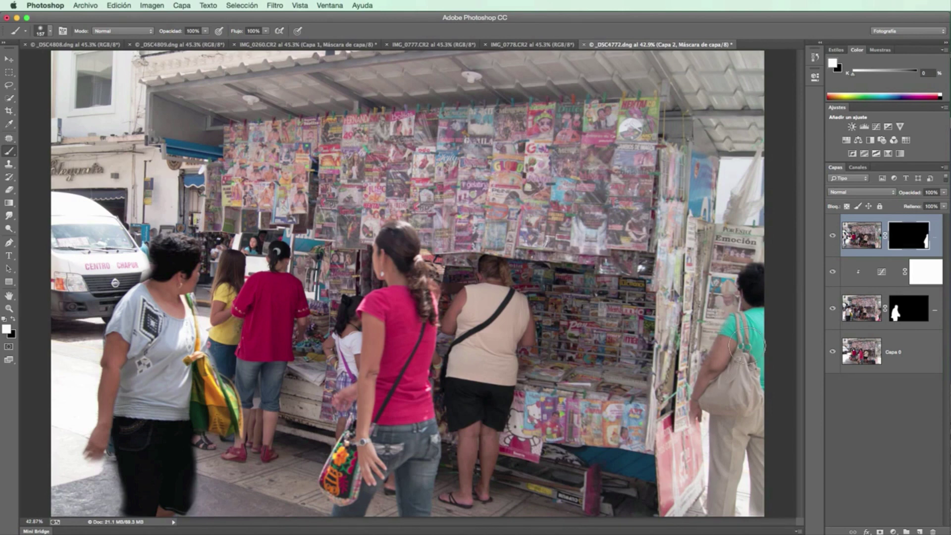
Make the top layer's mask active, with white as the painting colour.
{"action": "left_click", "coordinate": [824, 402]}
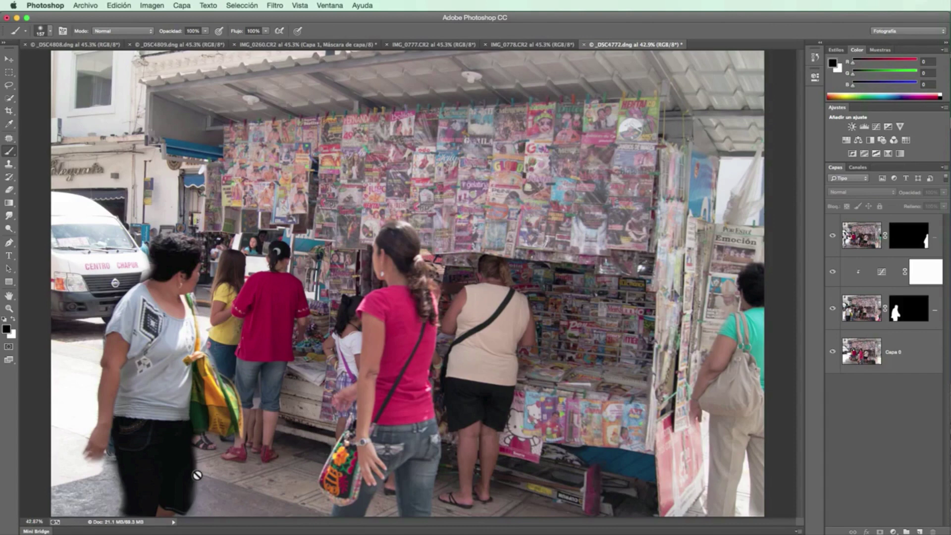
{"action": "left_click", "coordinate": [909, 235]}
{"action": "key", "text": "x"}
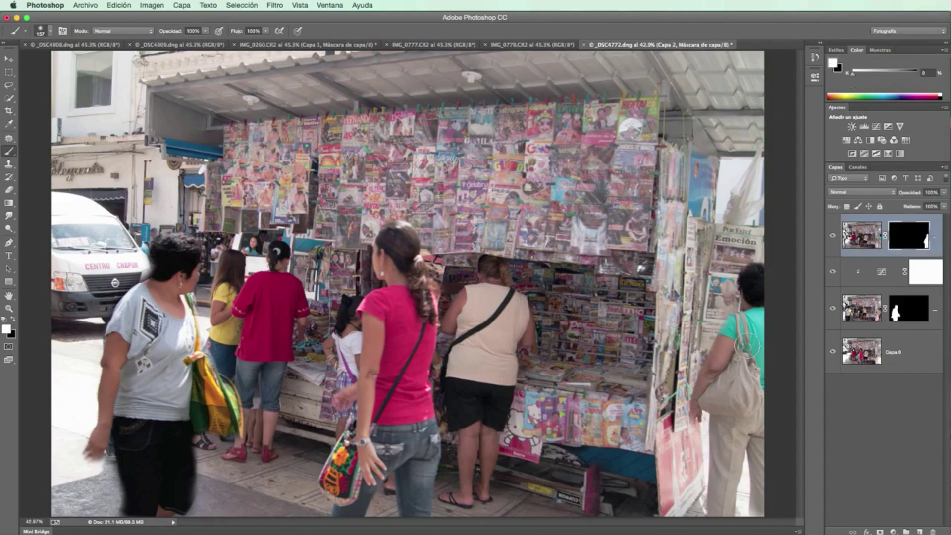